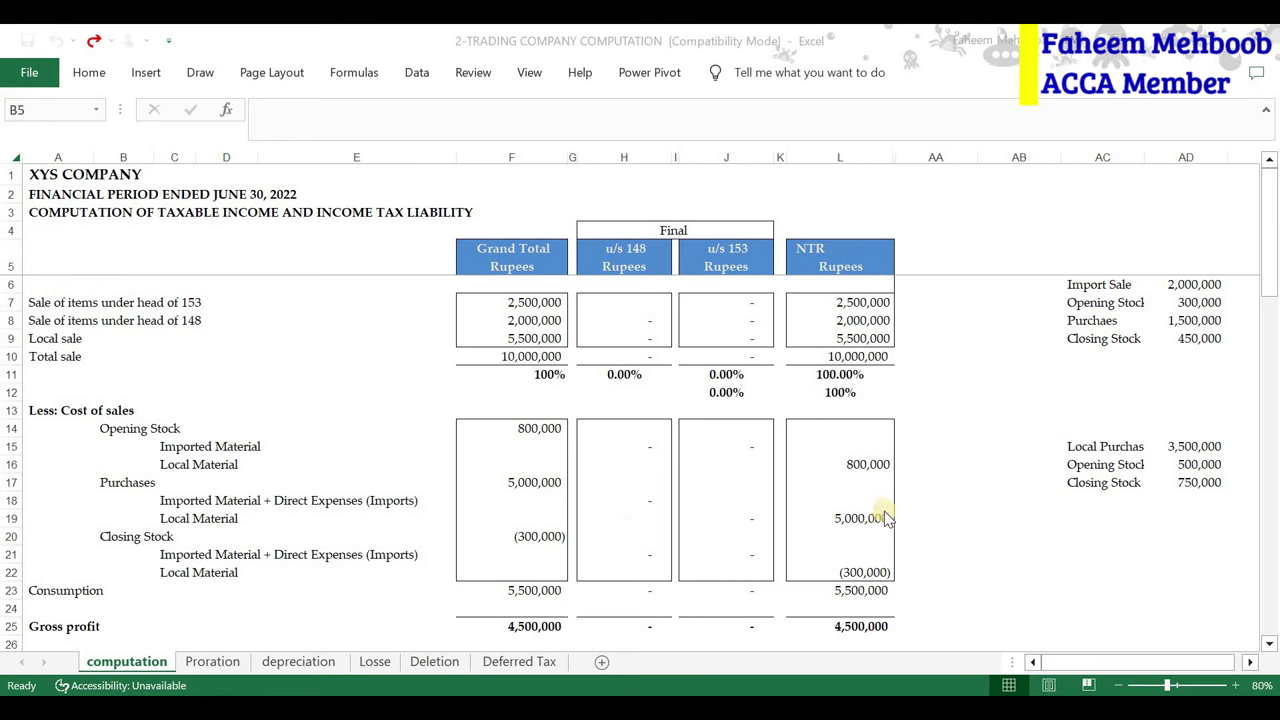
# Switch to the IRIS tax return, check the Difference of Minimum Tax Chargeable amount, and return to the Excel computation sheet
pyautogui.hotkey('alt', 'Tab')
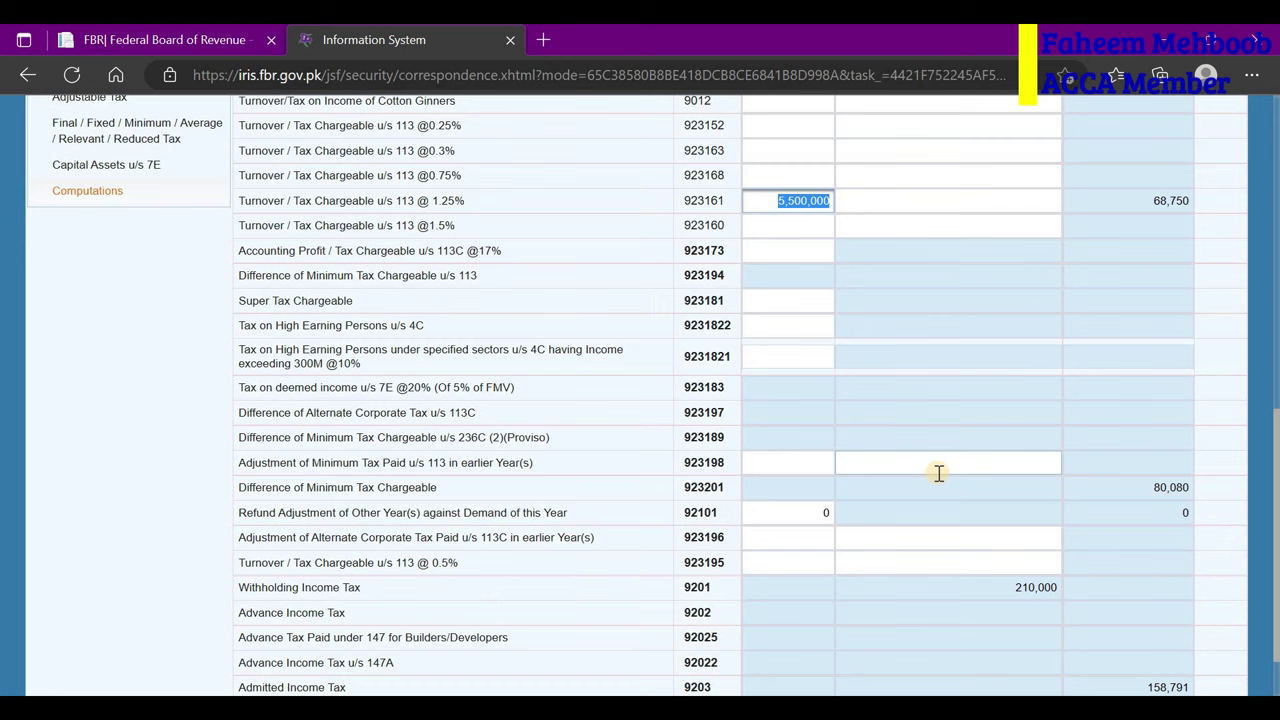
pyautogui.moveTo(1171, 487); pyautogui.dragTo(1192, 497)
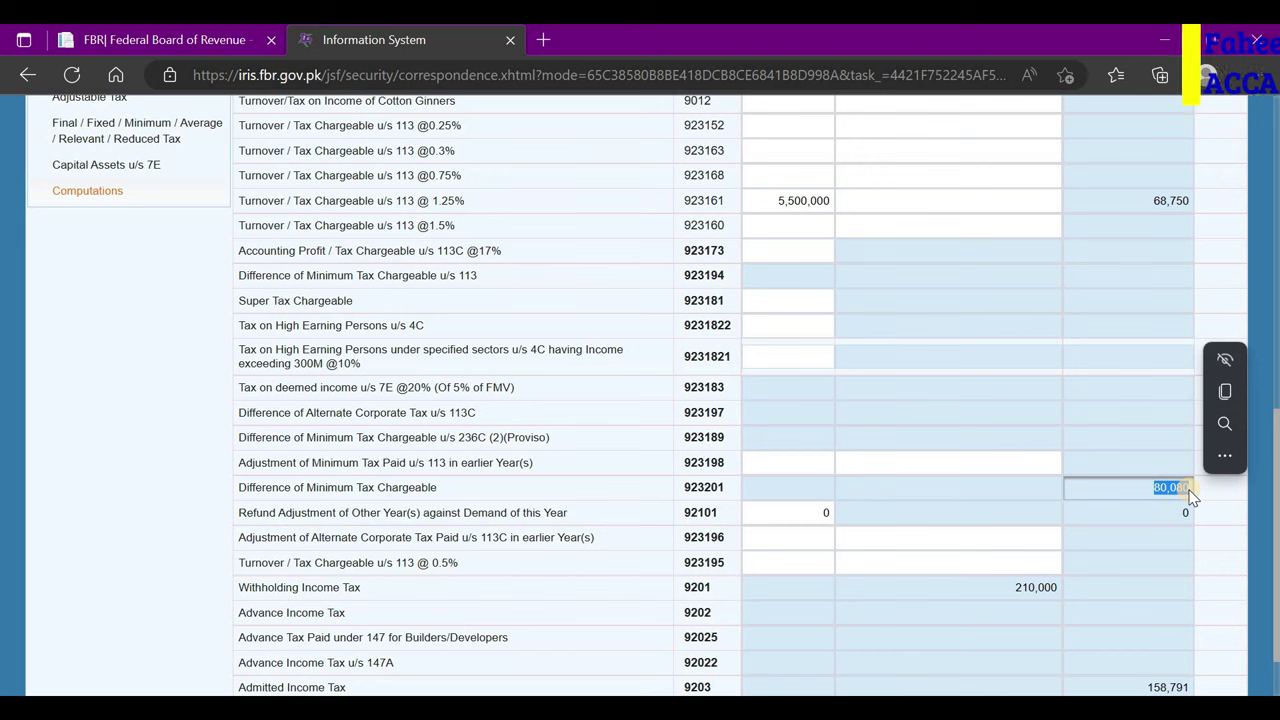
pyautogui.click(1150, 36)
pyautogui.click(358, 371)
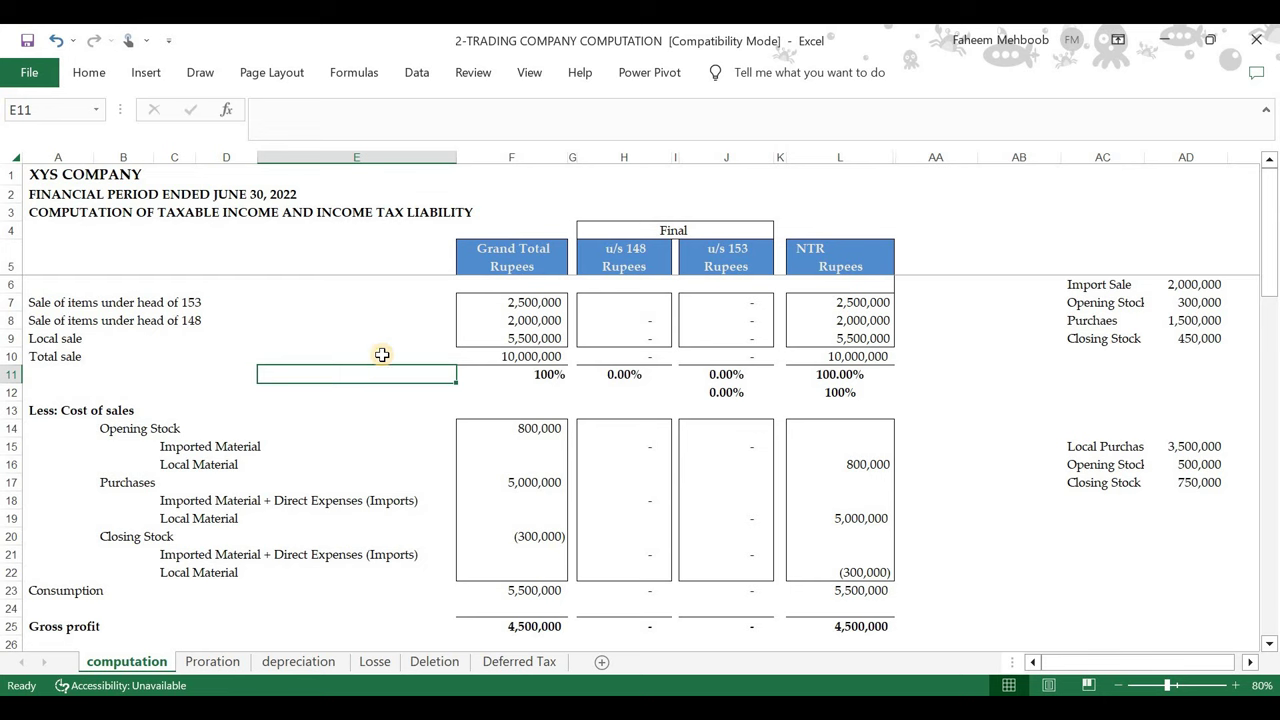
# Examine the three sale categories and the grand total of sales on the computation sheet
pyautogui.moveTo(78, 303); pyautogui.dragTo(80, 338)
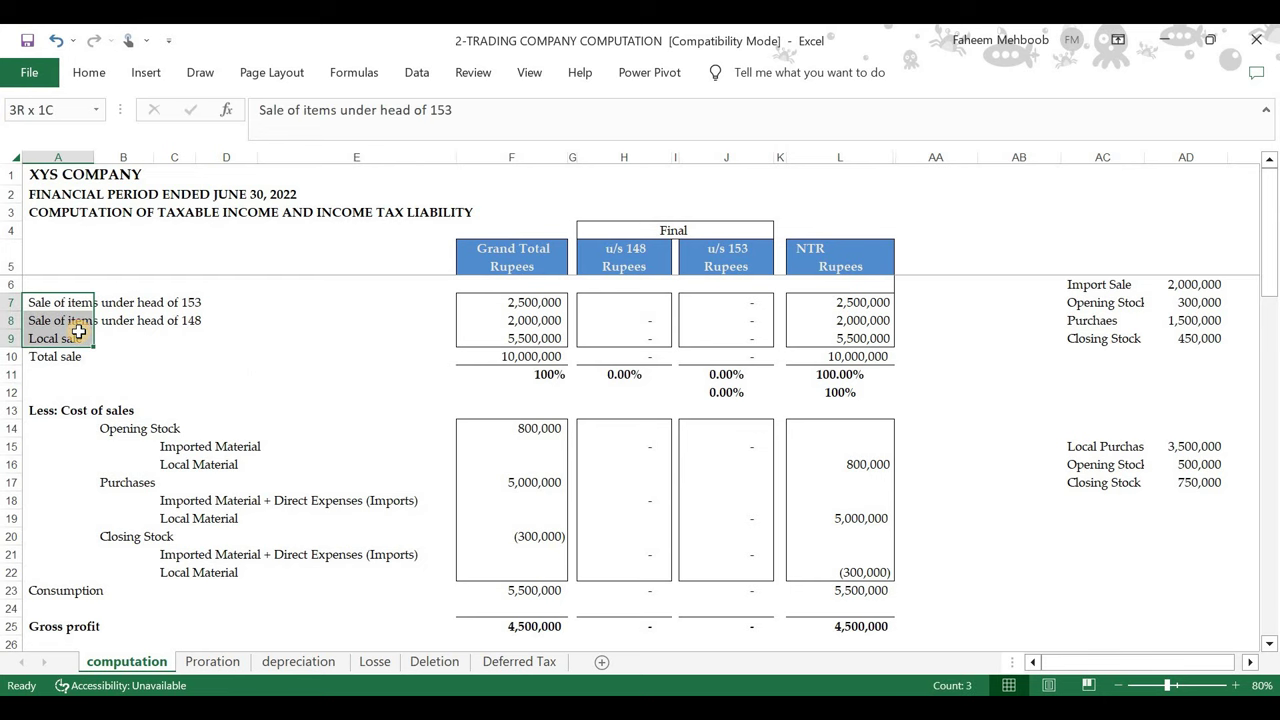
pyautogui.click(543, 356)
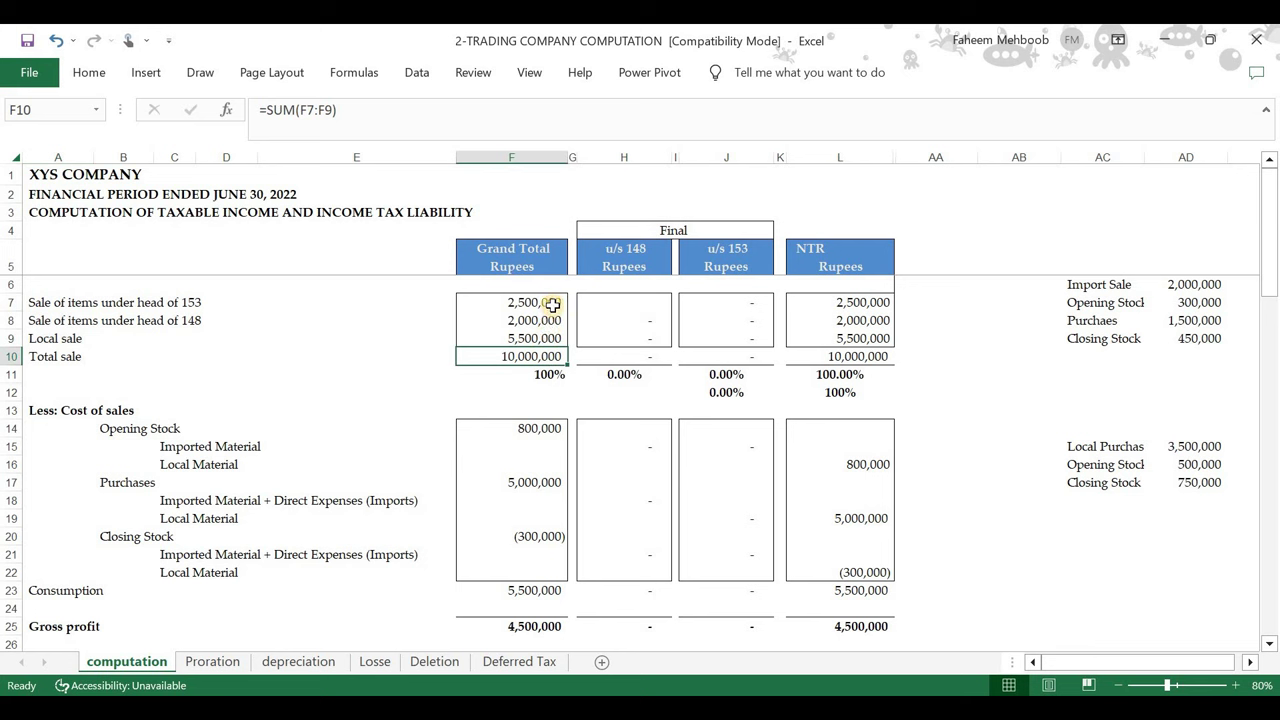
pyautogui.click(552, 304)
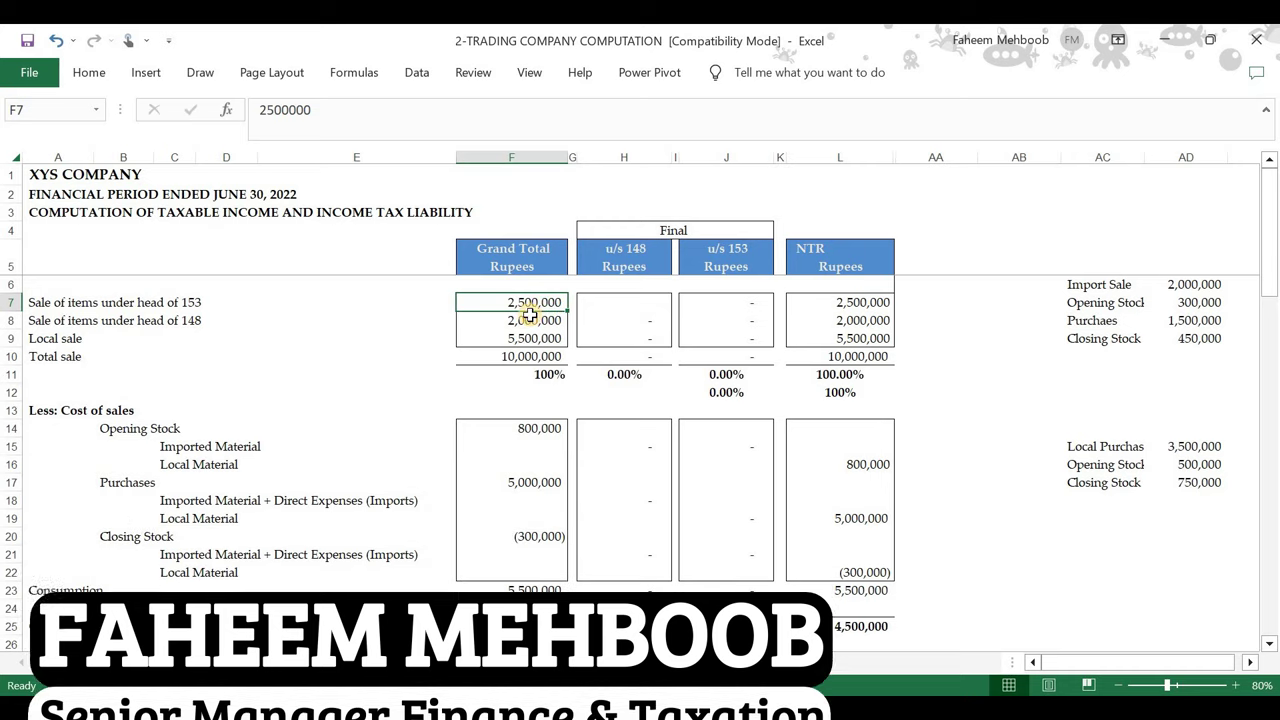
pyautogui.click(525, 321)
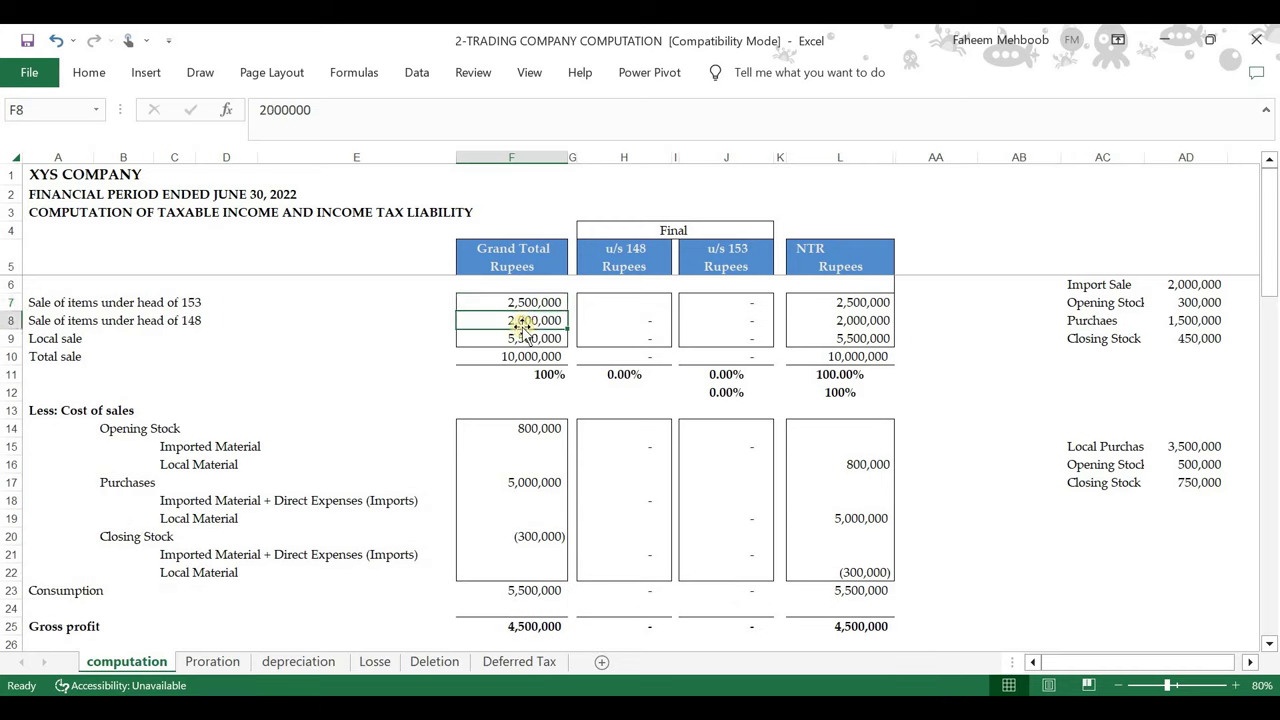
pyautogui.click(514, 340)
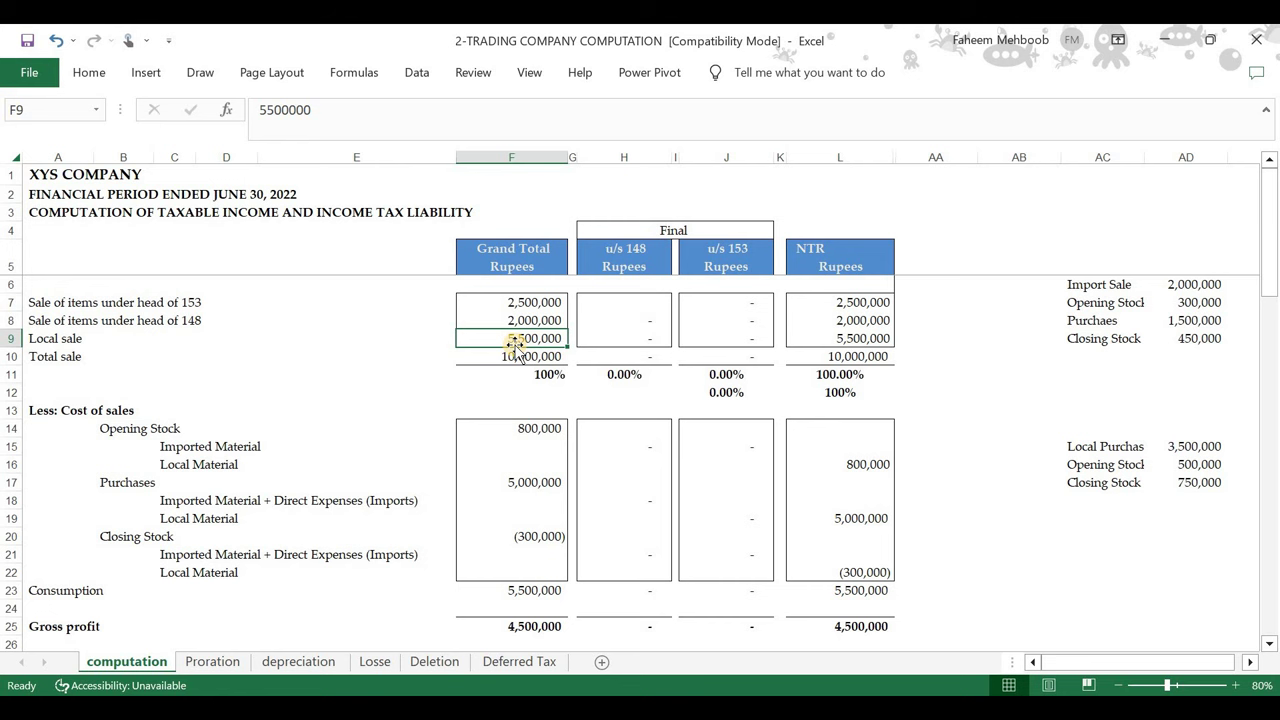
# Switch to the IRIS return, check the turnover chargeable u/s 113 @ 1.25%, and return to the Excel workbook
pyautogui.hotkey('alt', 'Tab')
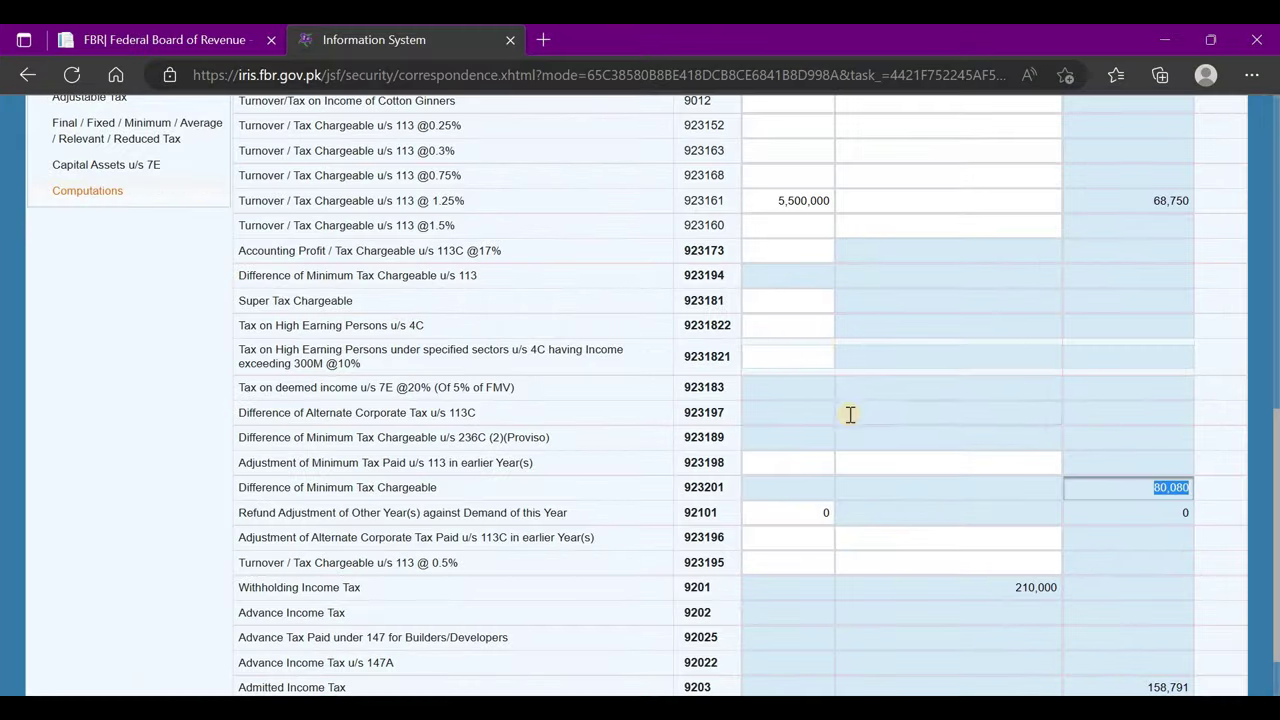
pyautogui.click(811, 201)
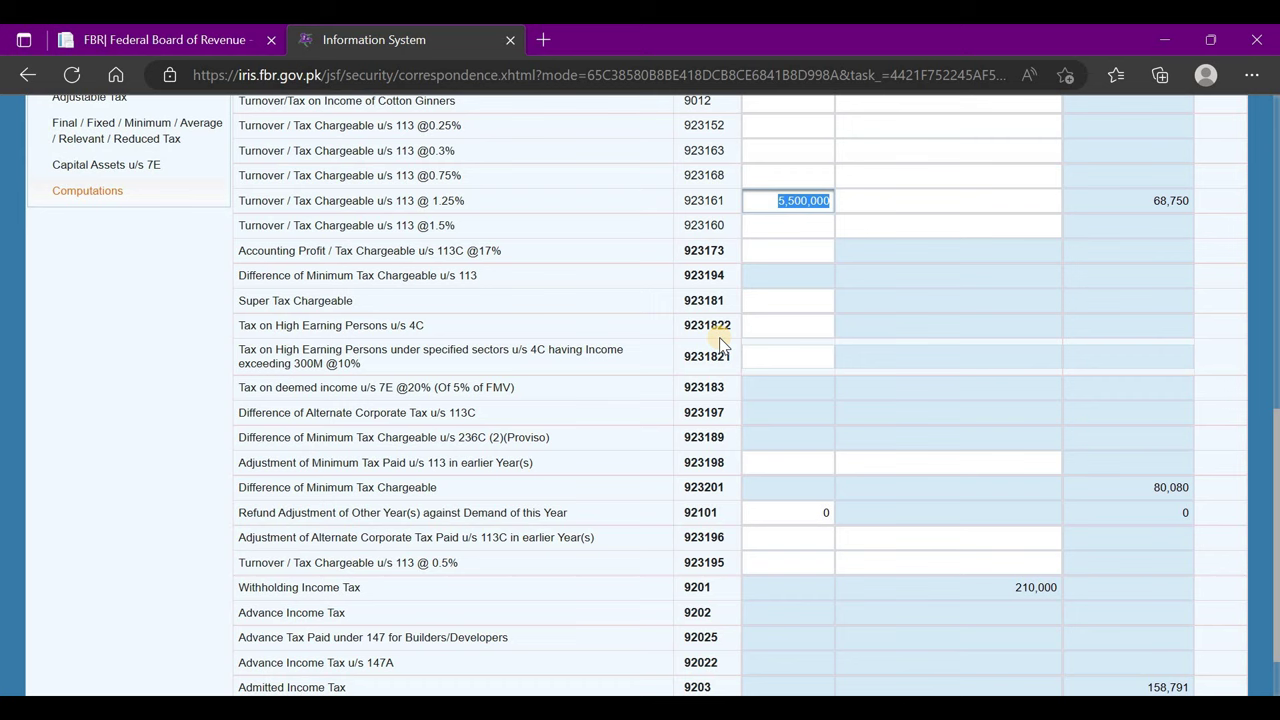
pyautogui.hotkey('alt', 'Tab')
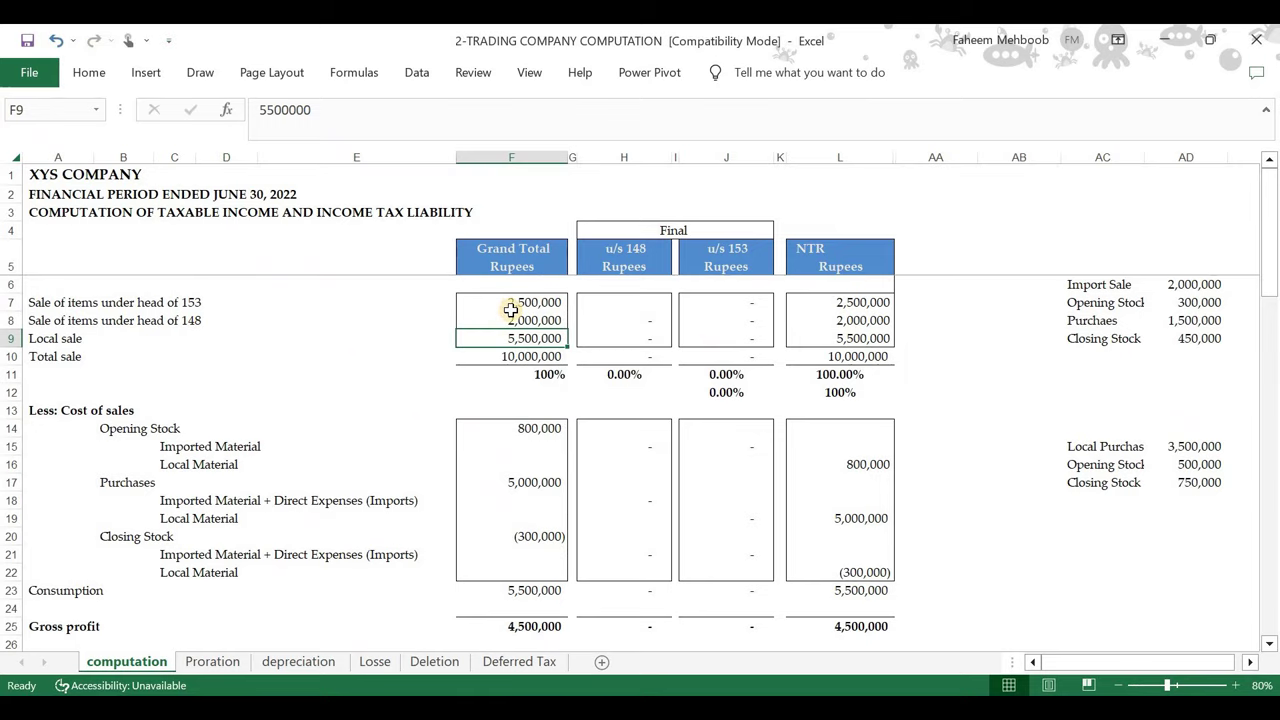
# Review how the sales are allocated across the u/s 148, u/s 153 and NTR columns, ending at local sale
pyautogui.click(512, 304)
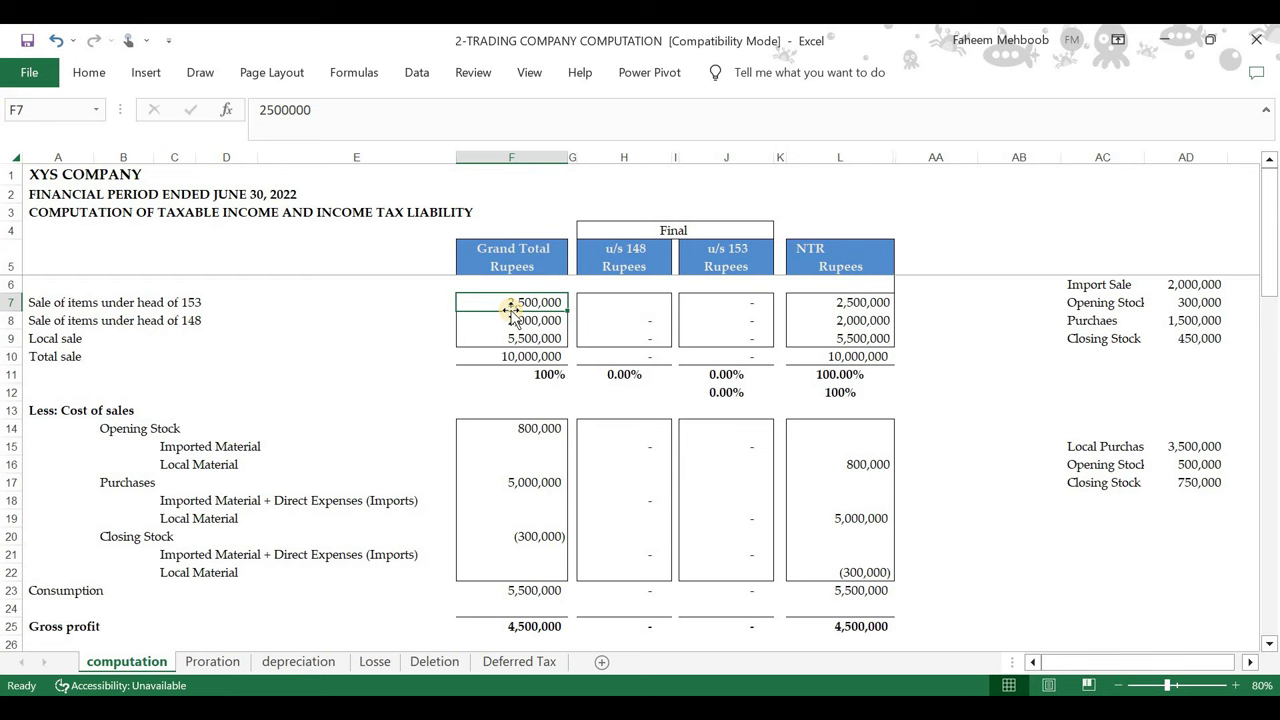
pyautogui.press('Down')
pyautogui.press('Down')
pyautogui.press('Right')
pyautogui.press('Right')
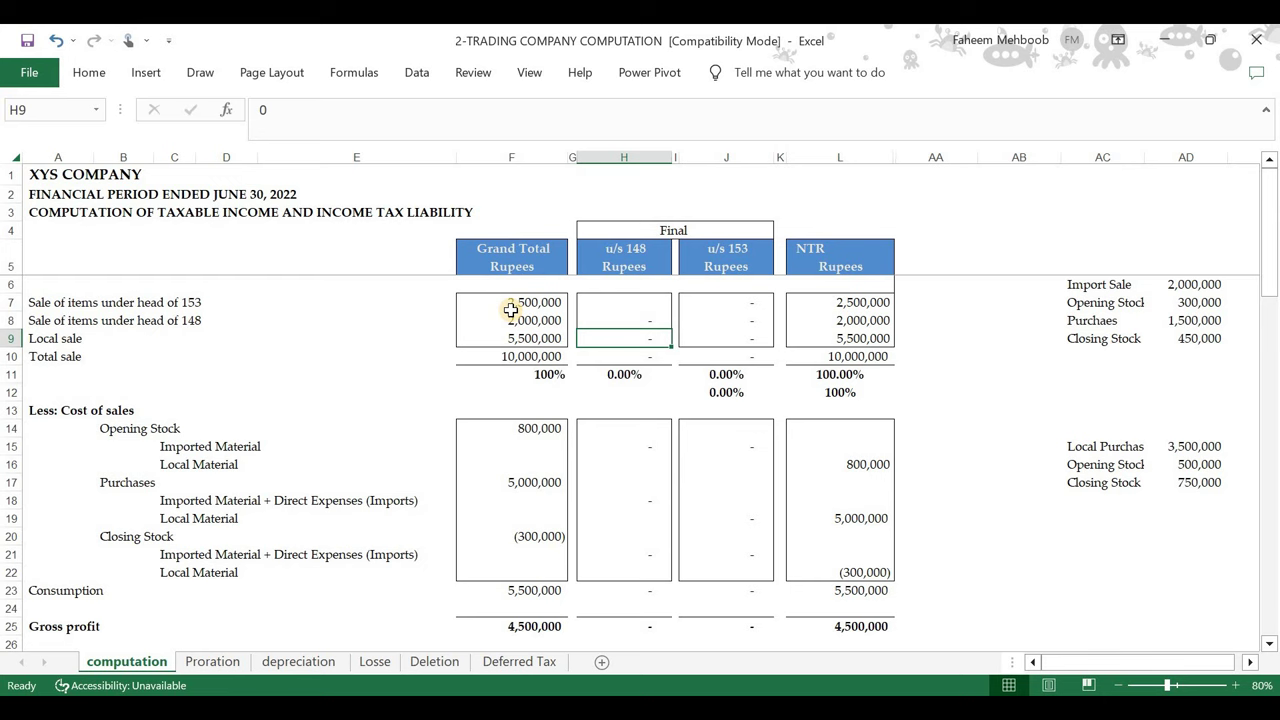
pyautogui.press('Right')
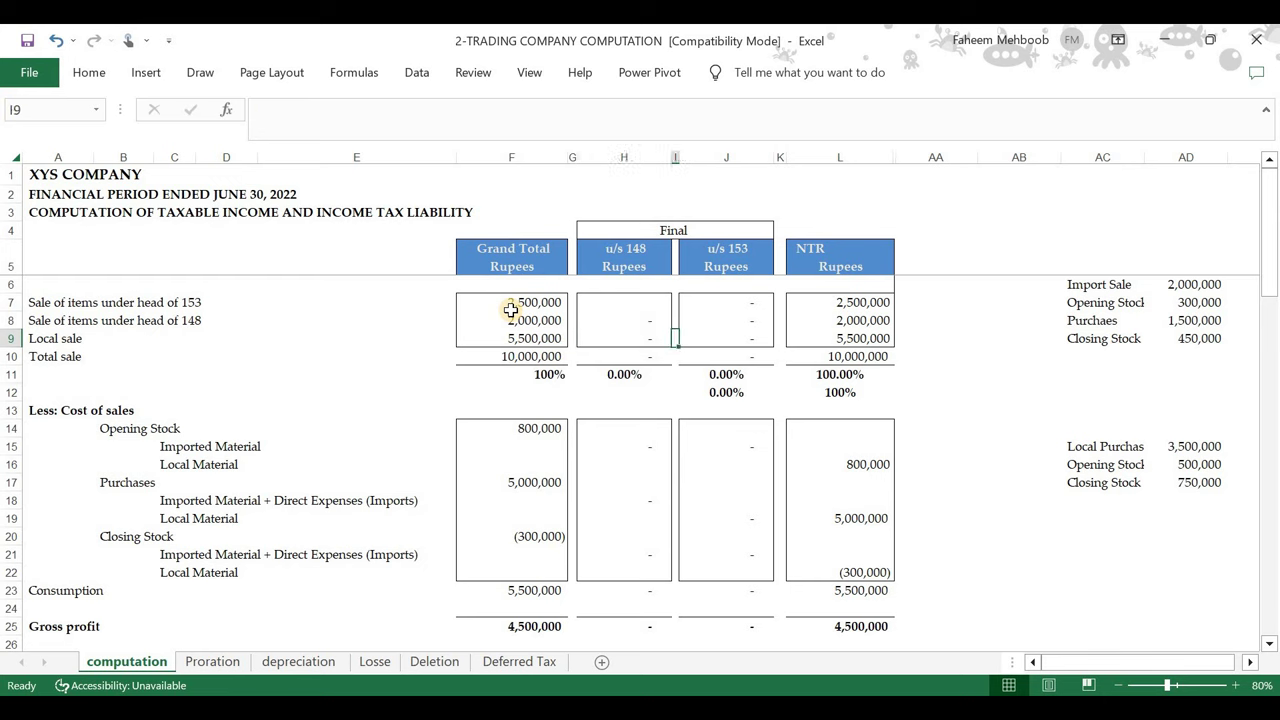
pyautogui.press('Right')
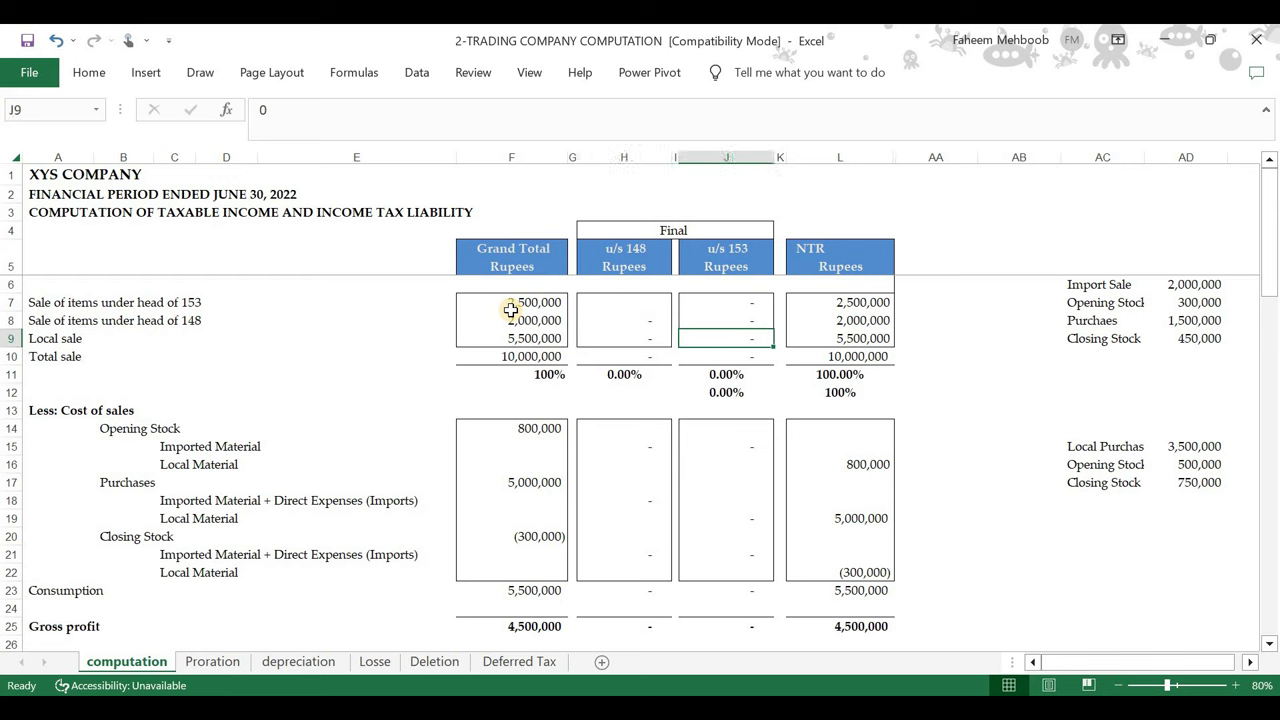
pyautogui.press('Right')
pyautogui.press('Right')
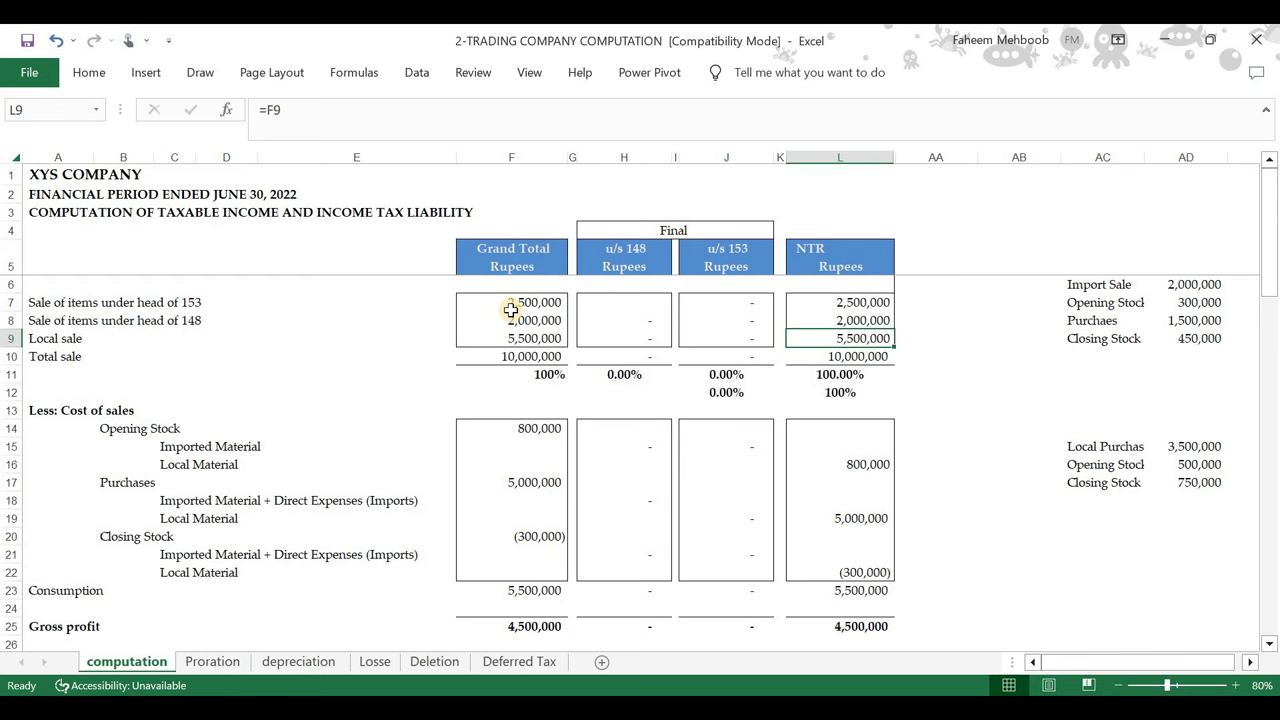
# Review the grand total figures for cost of sales, from opening stock through purchases and closing stock to consumption
pyautogui.press('Left')
pyautogui.press('Left')
pyautogui.press('Left')
pyautogui.press('Left')
pyautogui.press('Left')
pyautogui.press('Left')
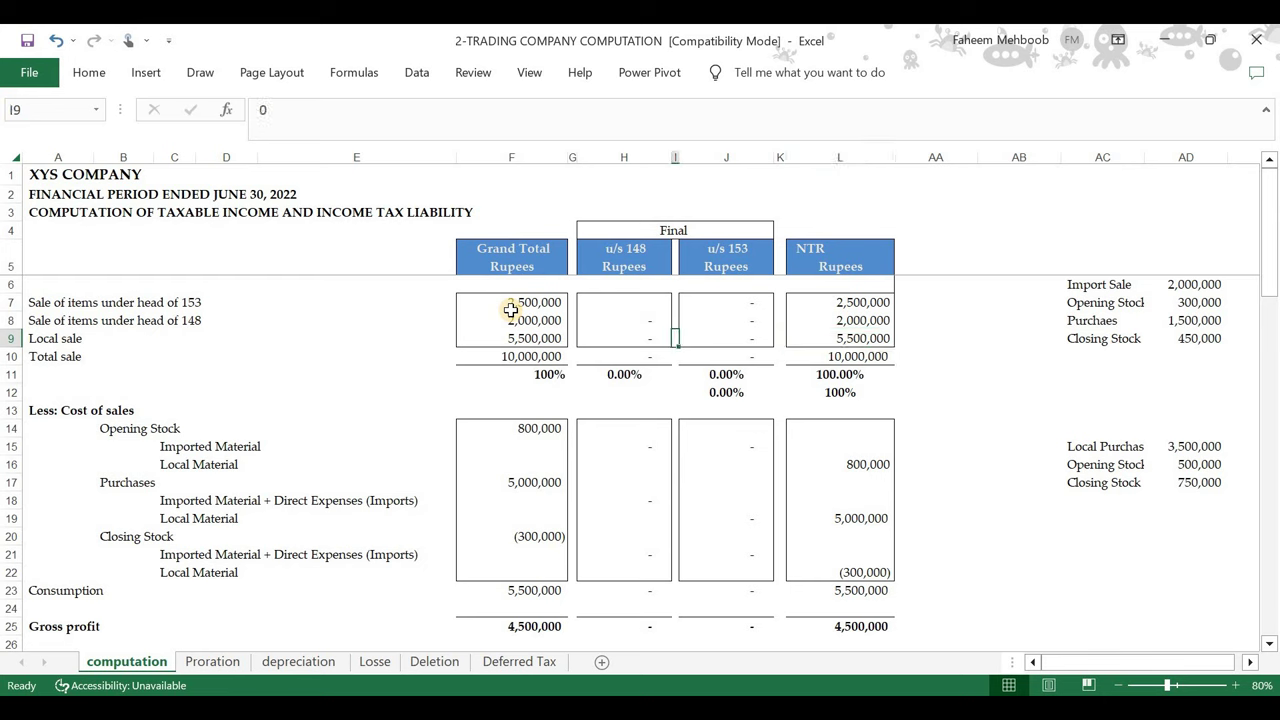
pyautogui.press('Down')
pyautogui.press('Down')
pyautogui.press('Down')
pyautogui.press('Down')
pyautogui.press('Down')
pyautogui.press('Down')
pyautogui.press('Down')
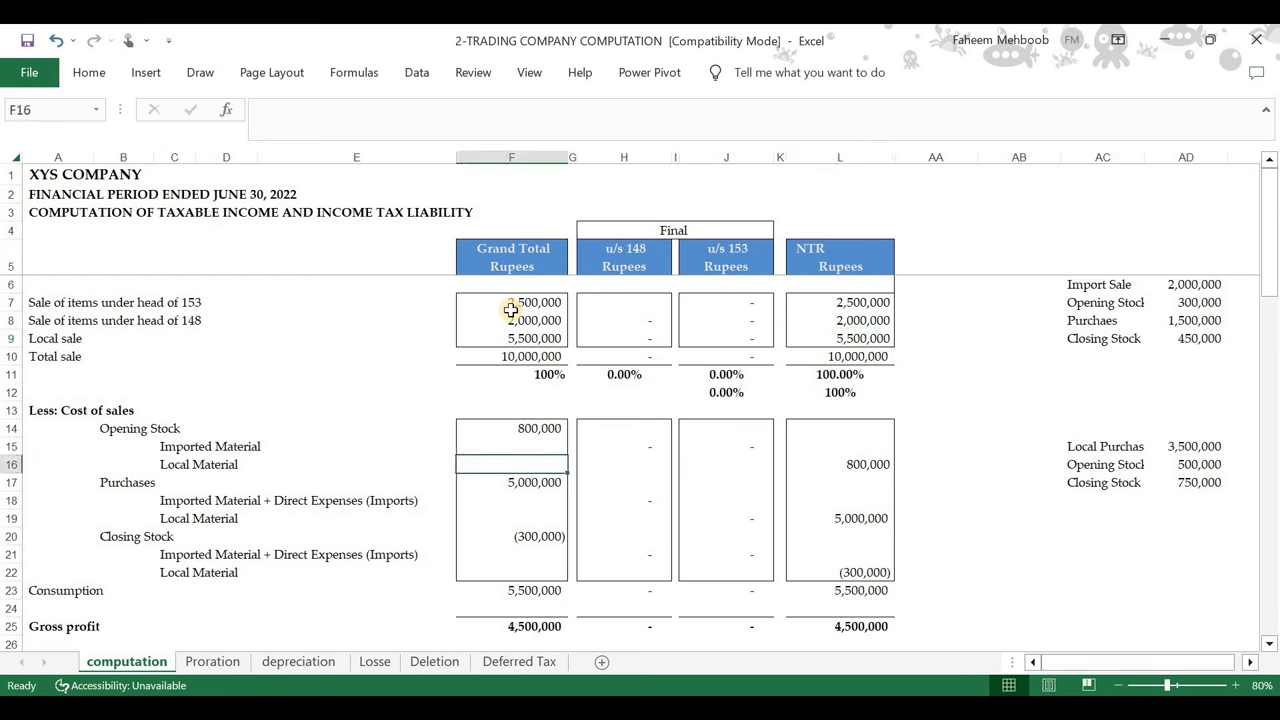
pyautogui.press('Up')
pyautogui.press('Up')
pyautogui.press('Down')
pyautogui.press('Down')
pyautogui.press('Down')
pyautogui.press('Down')
pyautogui.press('Down')
pyautogui.press('Down')
pyautogui.press('Down')
pyautogui.press('Down')
pyautogui.press('Down')
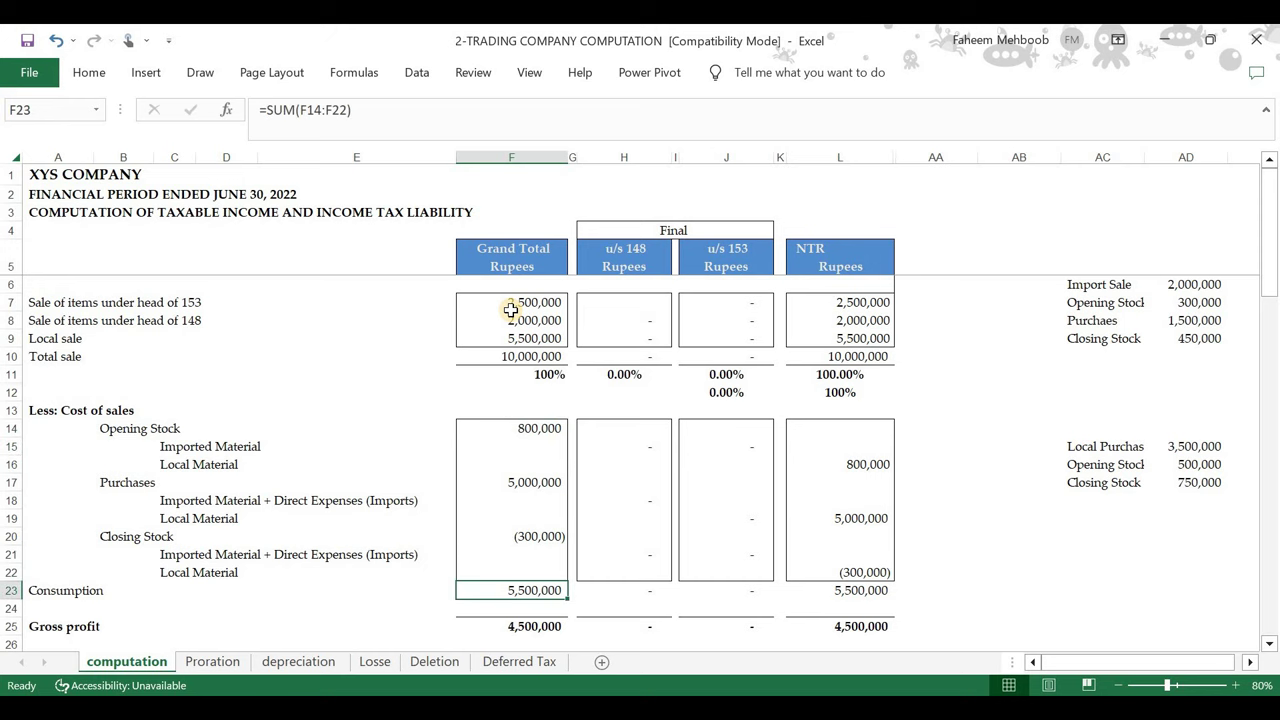
# Examine the gross profit, operating expenses, operating profit and the profit after finance cost in the Grand Total column
pyautogui.press('Down')
pyautogui.press('Down')
pyautogui.press('Down')
pyautogui.press('Down')
pyautogui.press('Down')
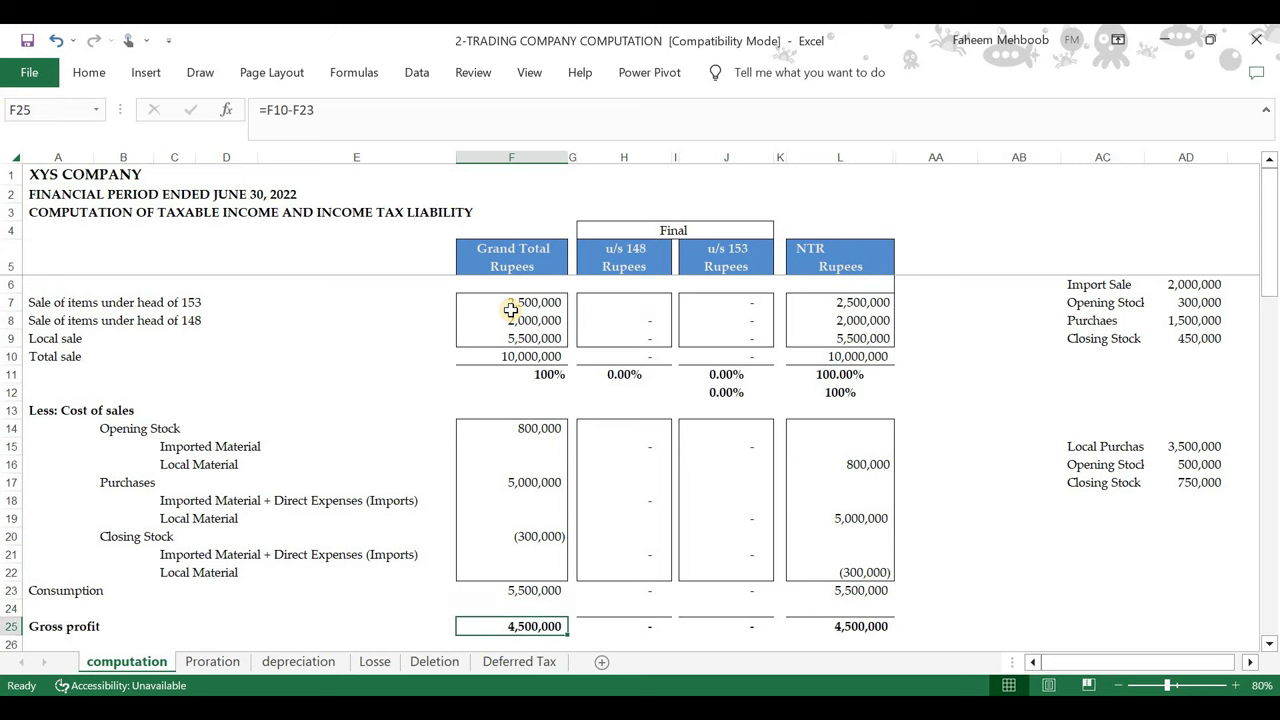
pyautogui.press('Down')
pyautogui.press('Down')
pyautogui.press('Down')
pyautogui.press('Down')
pyautogui.press('Down')
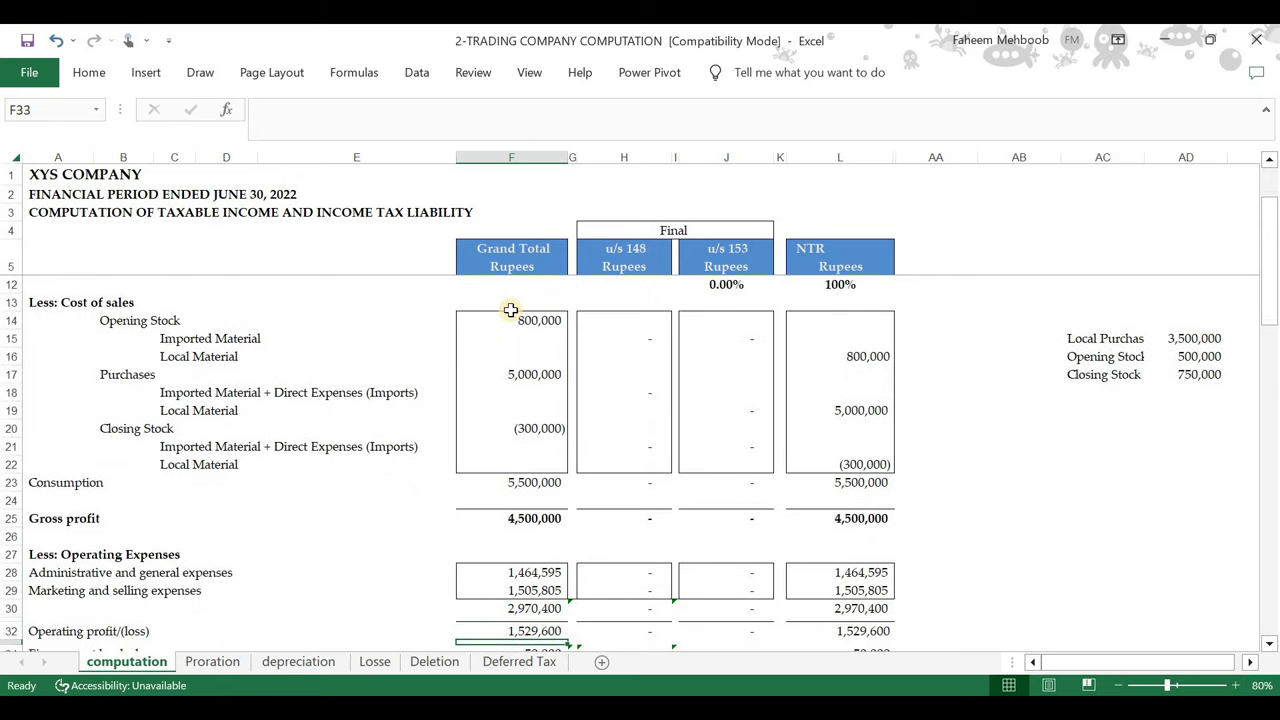
pyautogui.press('Up')
pyautogui.press('Up')
pyautogui.press('Up')
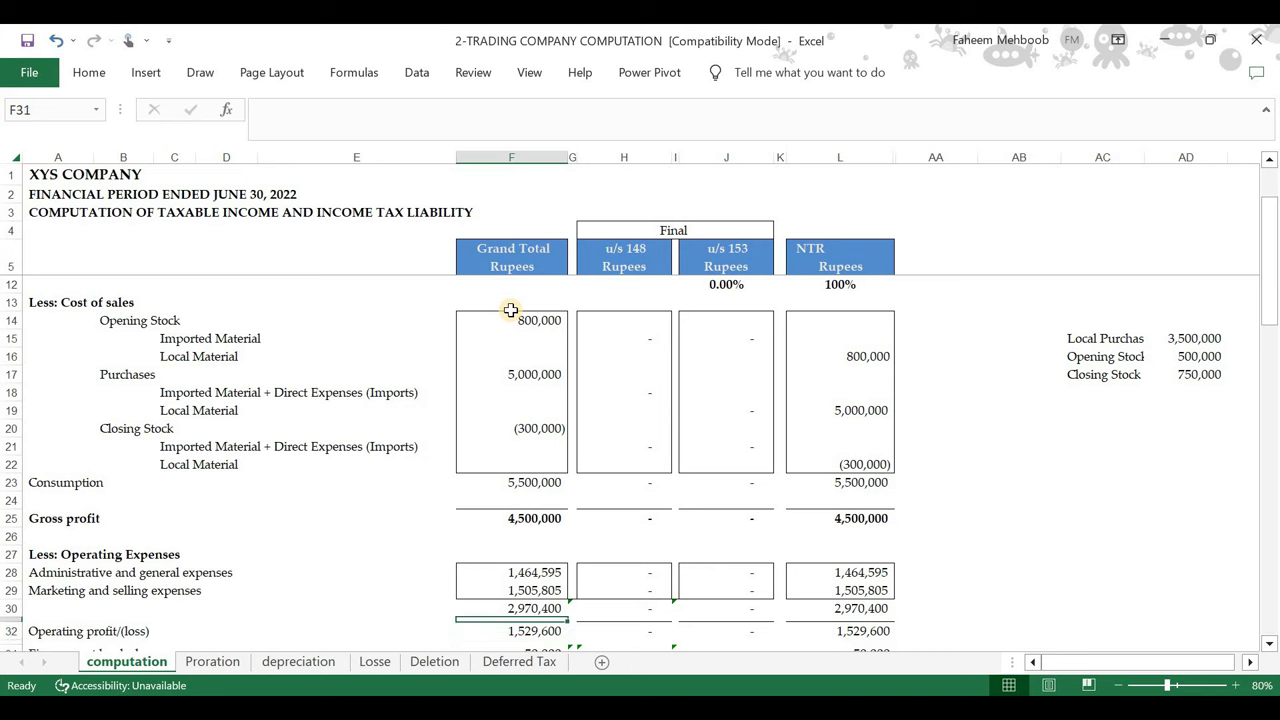
pyautogui.press('Down')
pyautogui.press('Down')
pyautogui.press('Down')
pyautogui.press('Down')
pyautogui.press('Down')
pyautogui.press('Down')
pyautogui.press('Down')
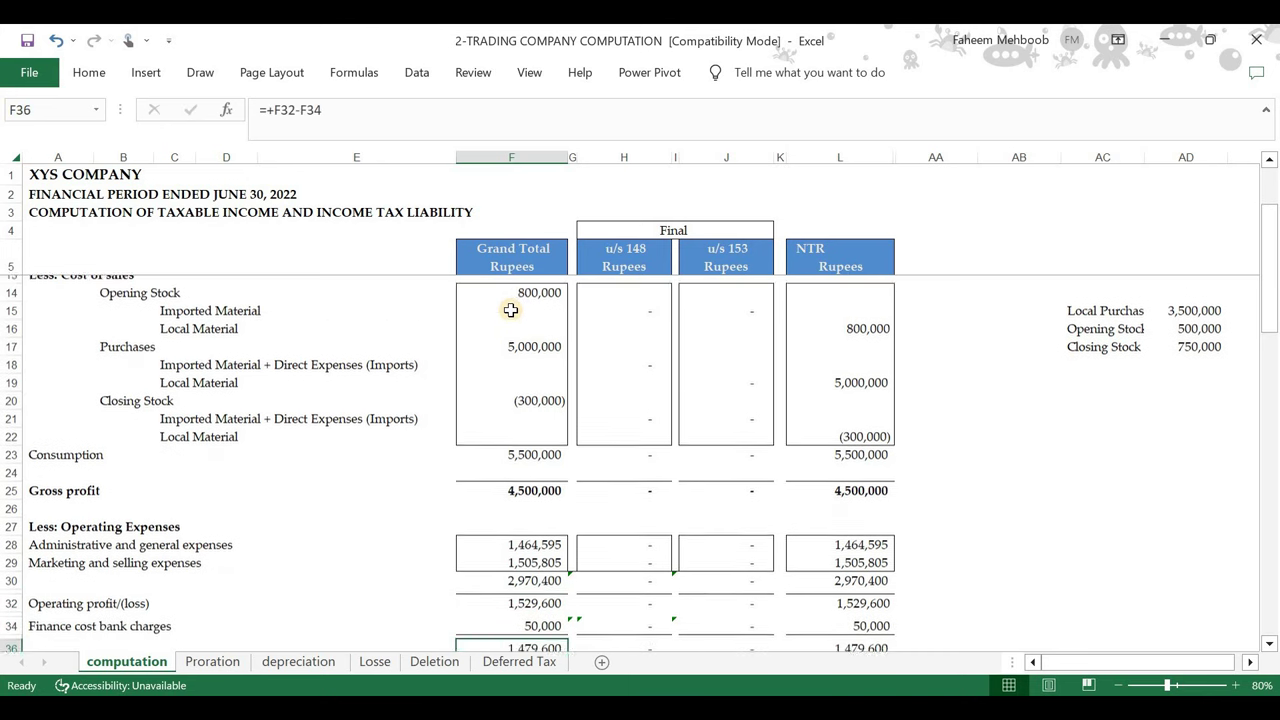
pyautogui.press('Up')
pyautogui.press('Up')
pyautogui.press('Up')
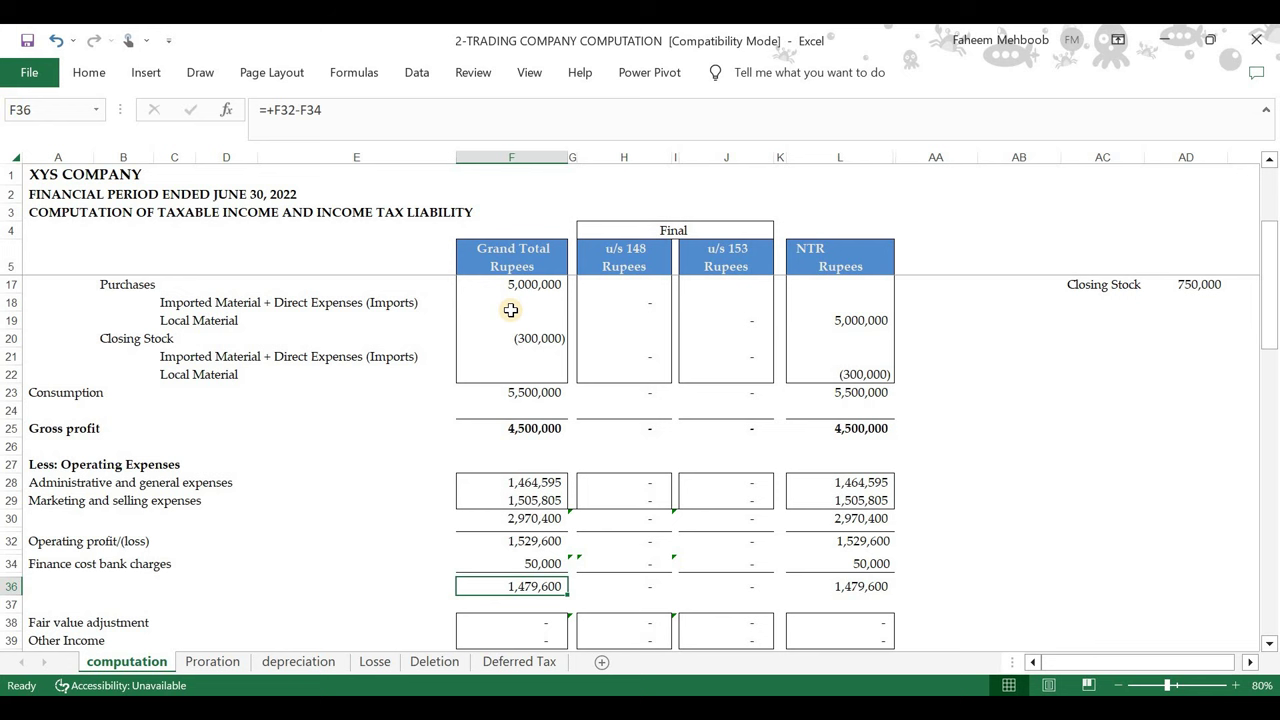
# Look through the profit before tax and tax adjustments, ending at the heading for inadmissible expenses added back
pyautogui.press('Down')
pyautogui.press('Down')
pyautogui.press('Down')
pyautogui.press('Down')
pyautogui.press('Down')
pyautogui.press('Down')
pyautogui.press('Down')
pyautogui.press('Down')
pyautogui.press('Down')
pyautogui.press('Down')
pyautogui.press('Down')
pyautogui.press('Down')
pyautogui.press('Down')
pyautogui.press('Down')
pyautogui.press('Down')
pyautogui.press('Down')
pyautogui.press('Down')
pyautogui.press('Down')
pyautogui.press('Down')
pyautogui.press('Down')
pyautogui.press('Up')
pyautogui.press('Up')
pyautogui.press('Up')
pyautogui.press('Up')
pyautogui.press('Up')
pyautogui.press('Up')
pyautogui.press('Up')
pyautogui.press('Up')
pyautogui.press('Up')
pyautogui.press('Up')
pyautogui.press('Up')
pyautogui.press('Up')
pyautogui.press('Left')
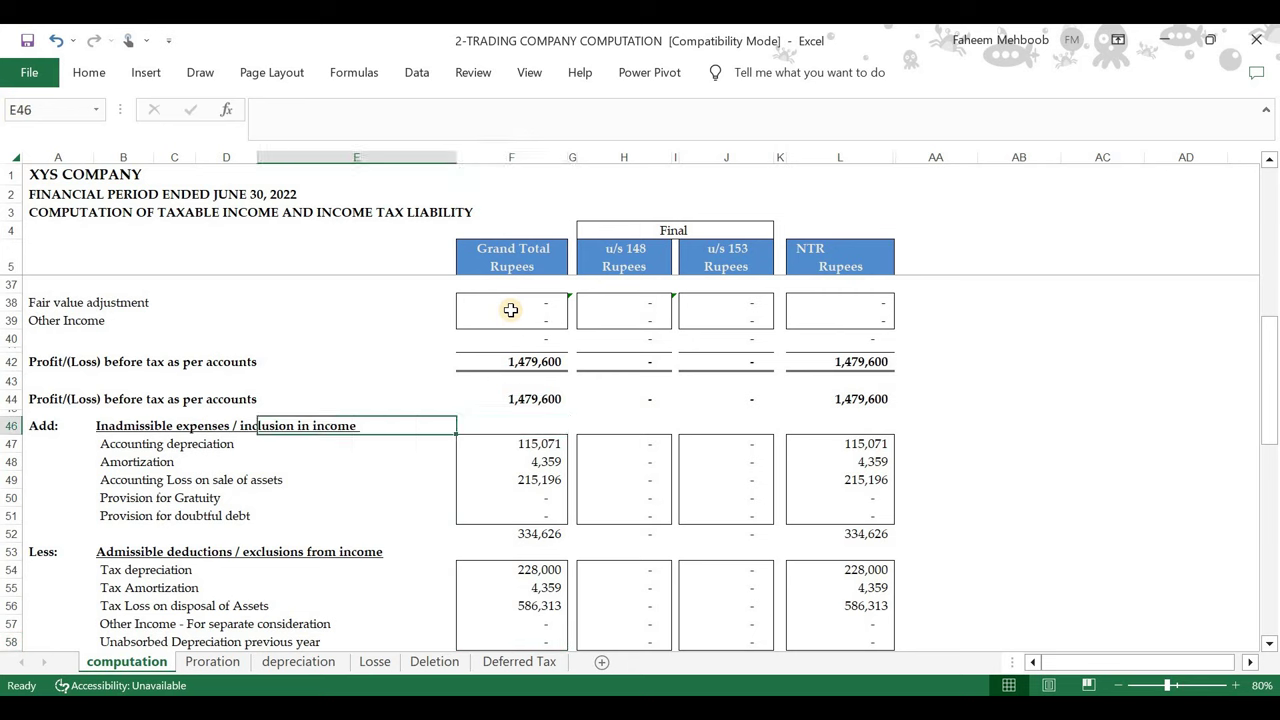
pyautogui.press('Left')
pyautogui.press('Left')
pyautogui.press('Left')
pyautogui.press('Left')
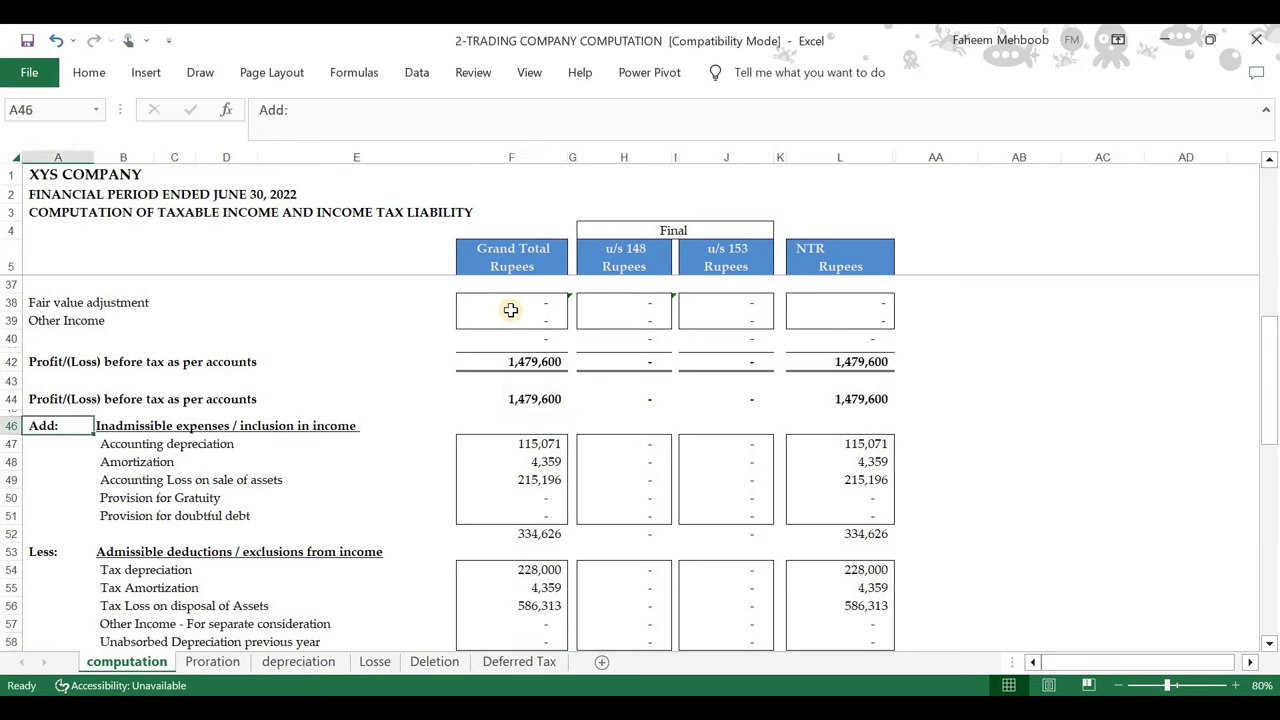
# Review each inadmissible expense, from accounting depreciation to provision for doubtful debt, and check their total
pyautogui.press('Right')
pyautogui.press('Right')
pyautogui.press('Right')
pyautogui.press('Down')
pyautogui.press('Left')
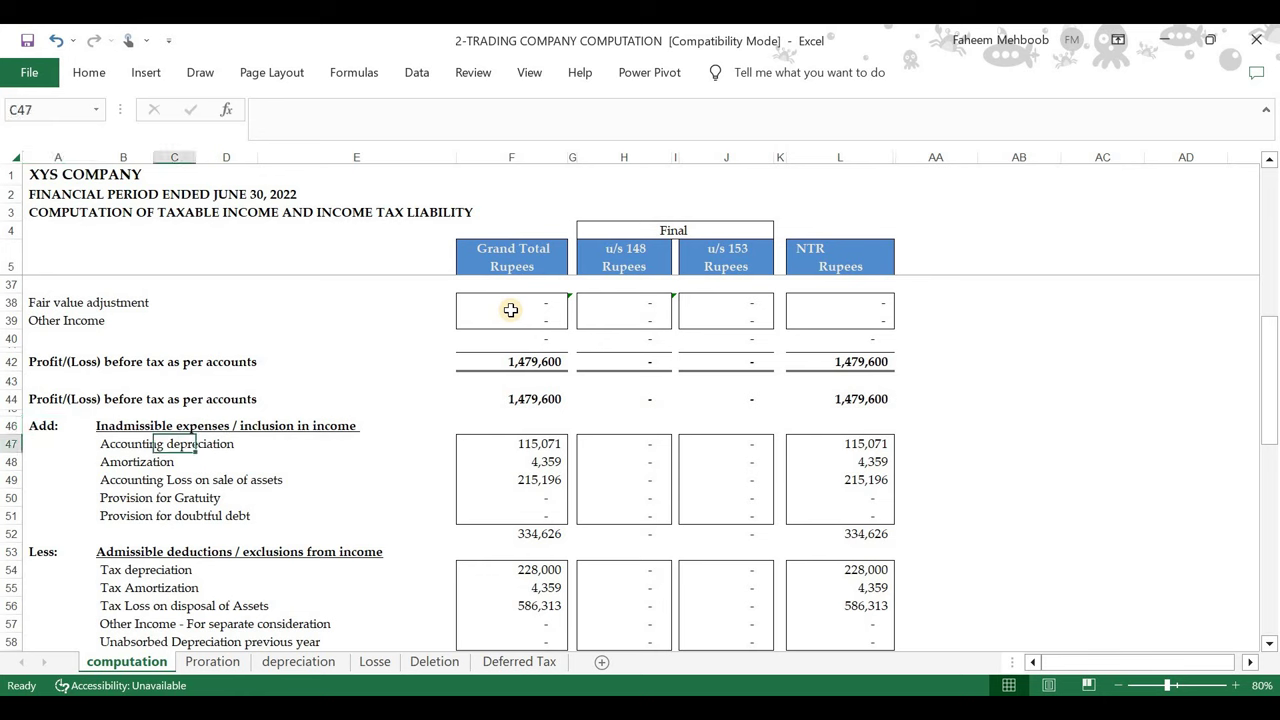
pyautogui.press('Left')
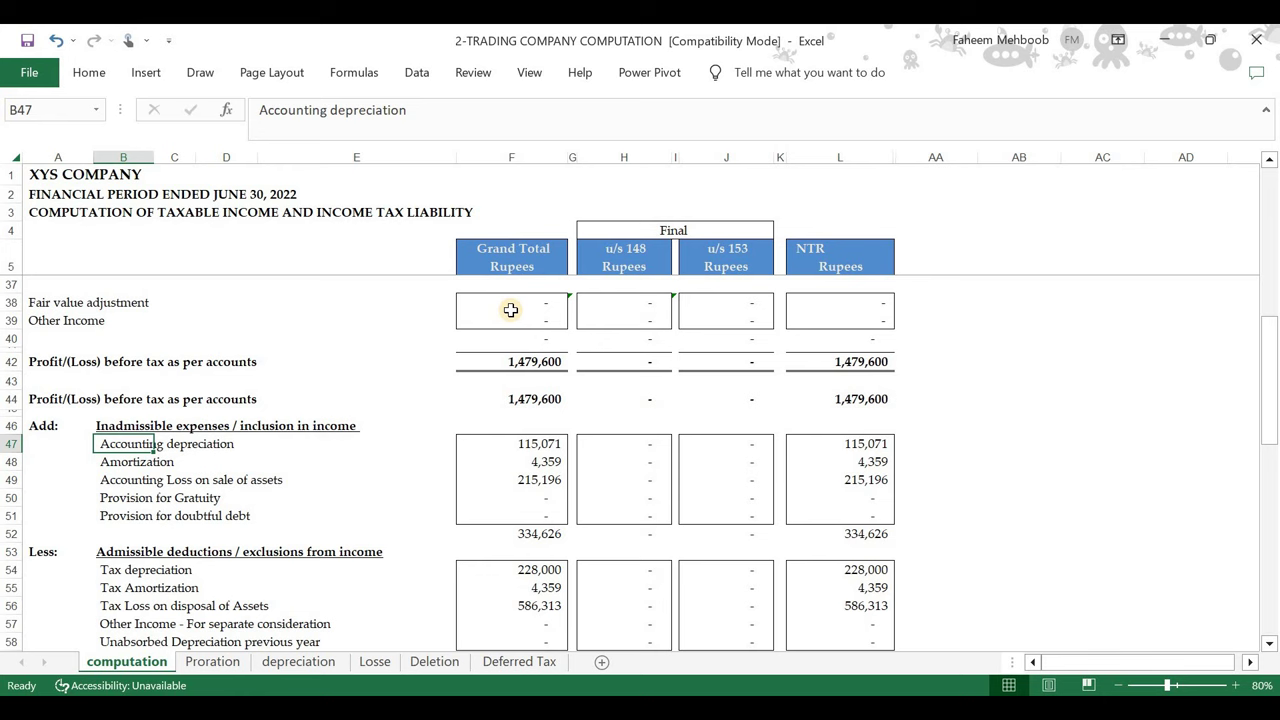
pyautogui.press('Down')
pyautogui.press('Down')
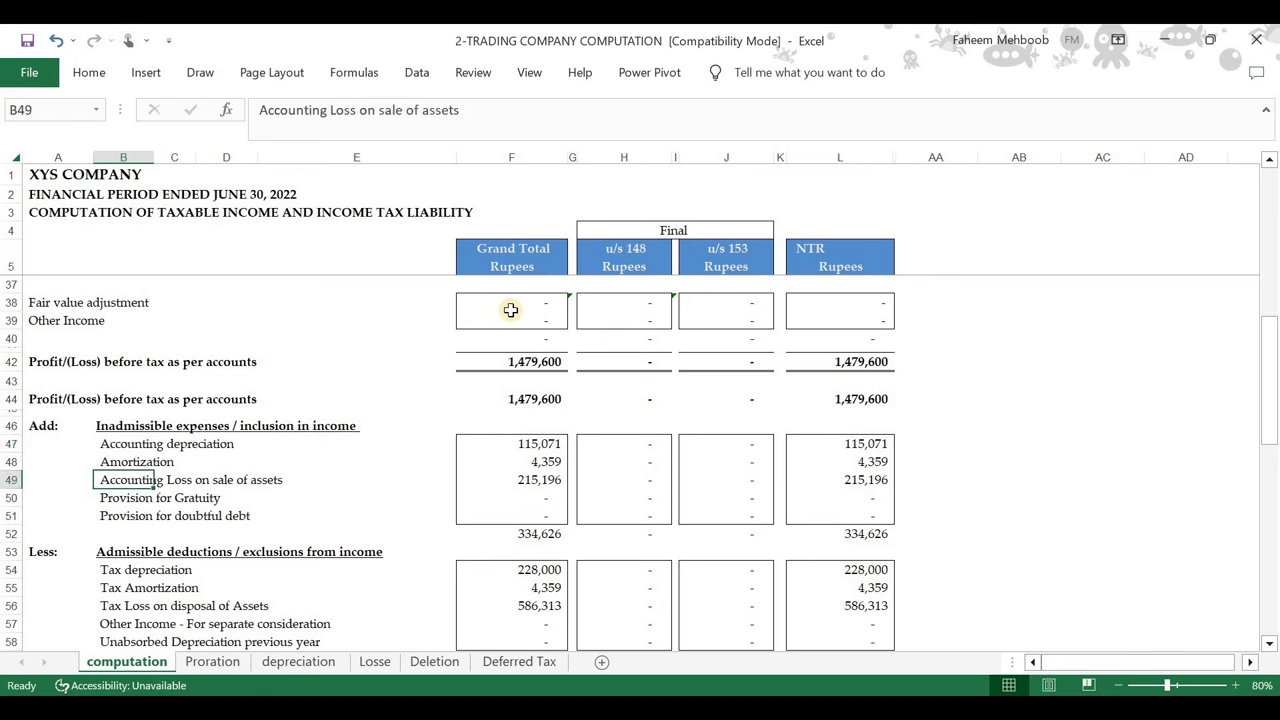
pyautogui.press('Down')
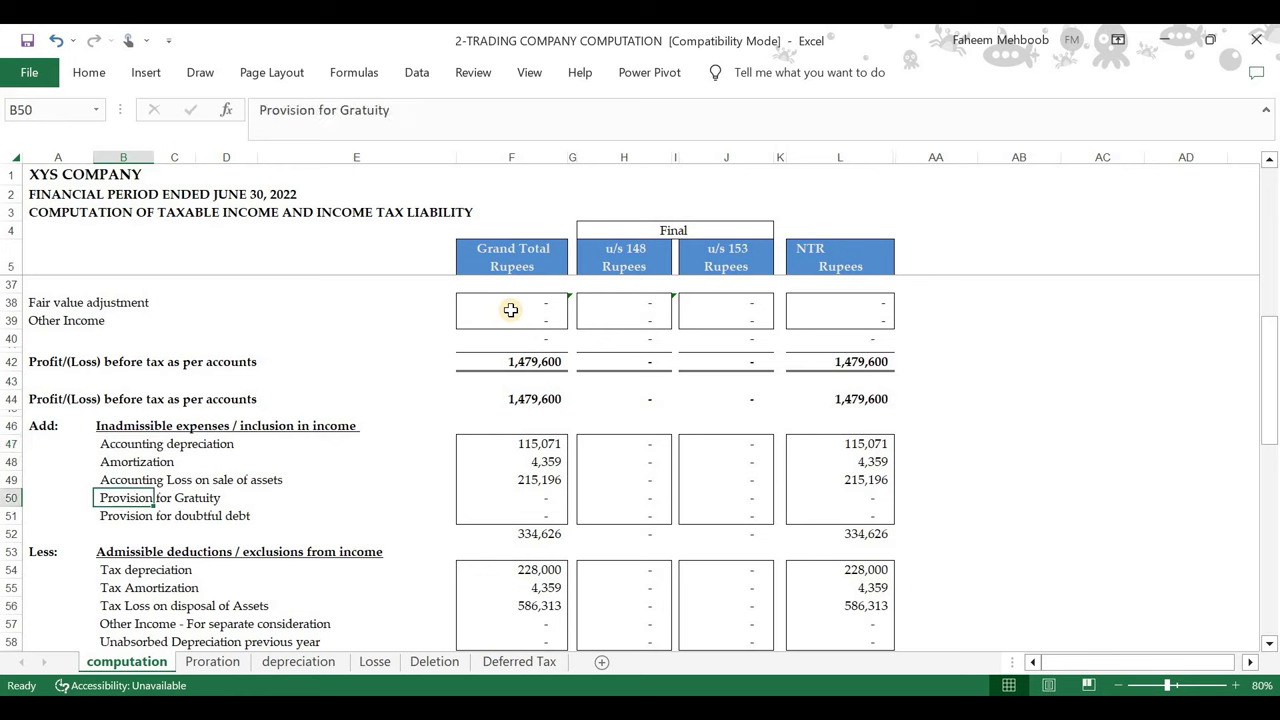
pyautogui.press('Down')
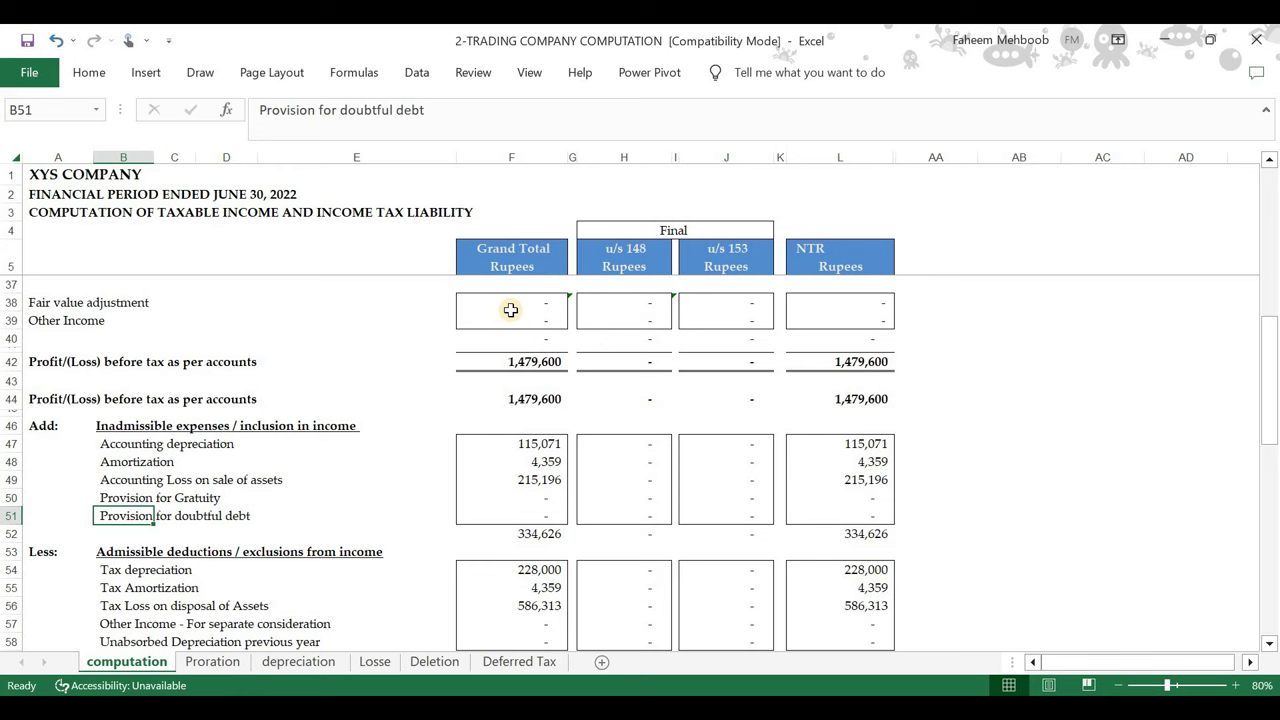
pyautogui.press('Right')
pyautogui.press('Right')
pyautogui.press('Right')
pyautogui.press('Right')
pyautogui.press('Down')
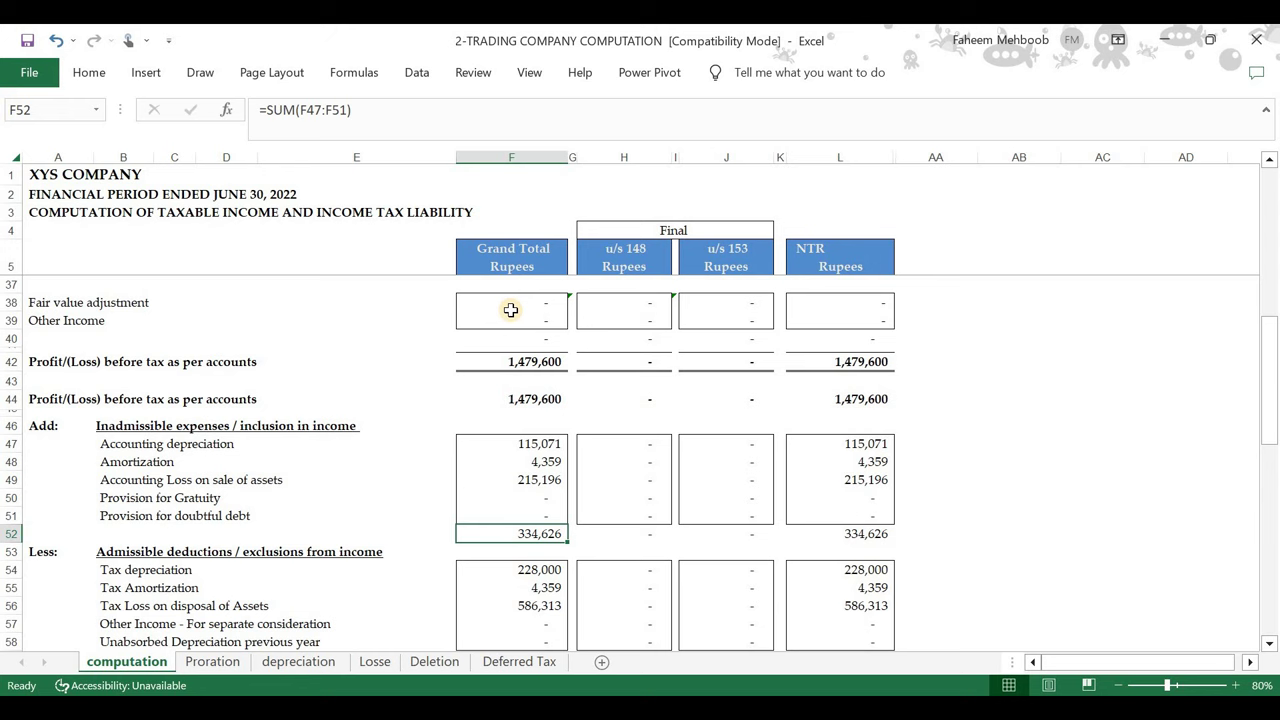
# Review the admissible deductions and their total in the Grand Total column, ending at the tax loss on disposal of assets
pyautogui.press('Down')
pyautogui.press('Down')
pyautogui.press('Down')
pyautogui.press('Down')
pyautogui.press('Down')
pyautogui.press('Down')
pyautogui.press('Down')
pyautogui.press('Down')
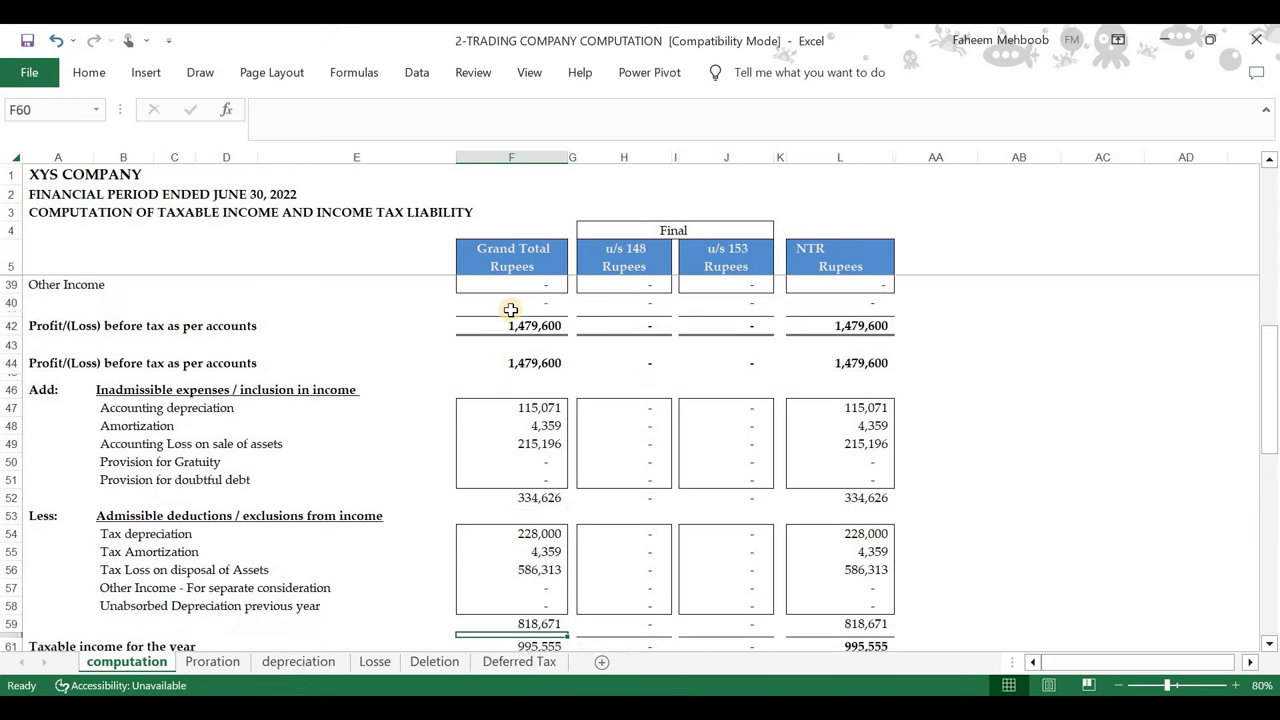
pyautogui.scroll(-1, 510, 310)
pyautogui.press('Up')
pyautogui.press('Up')
pyautogui.press('Up')
pyautogui.press('Up')
pyautogui.press('Up')
pyautogui.press('Down')
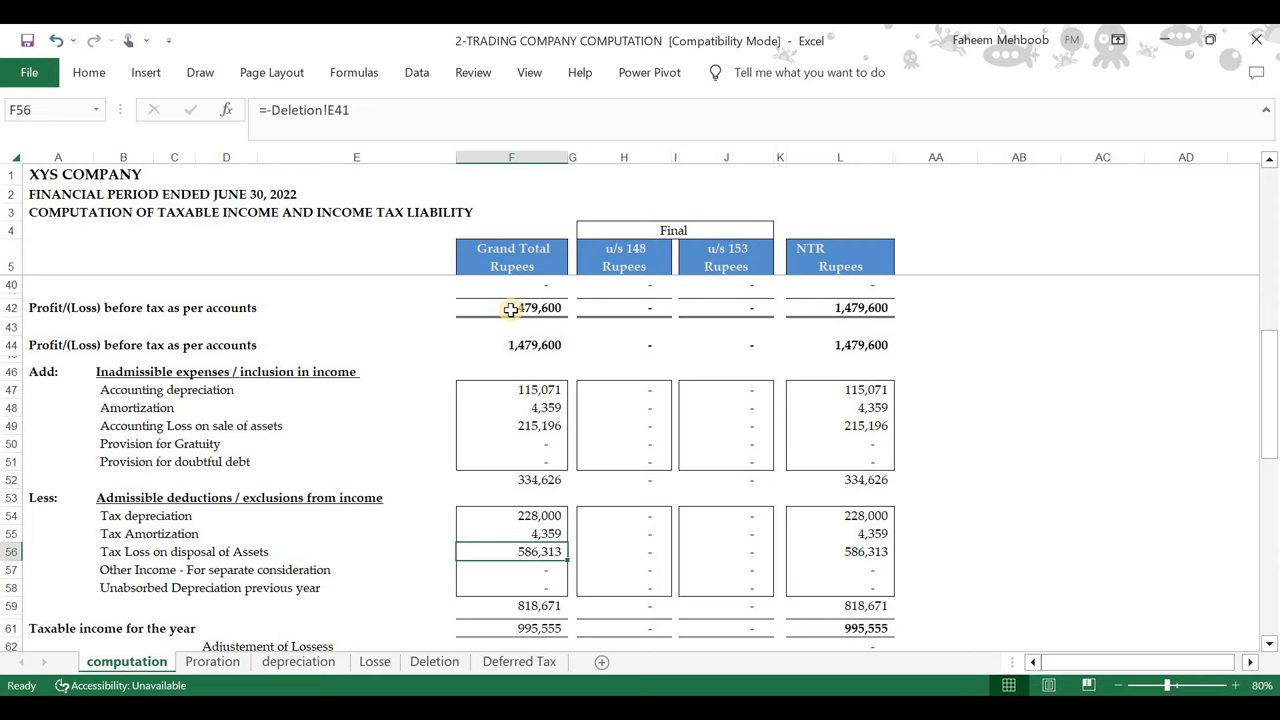
# Trace the tax loss on disposal of assets to its source cell on the Deletion sheet
pyautogui.press('Down')
pyautogui.press('Down')
pyautogui.press('Up')
pyautogui.press('Up')
pyautogui.hotkey('ctrl', '[')
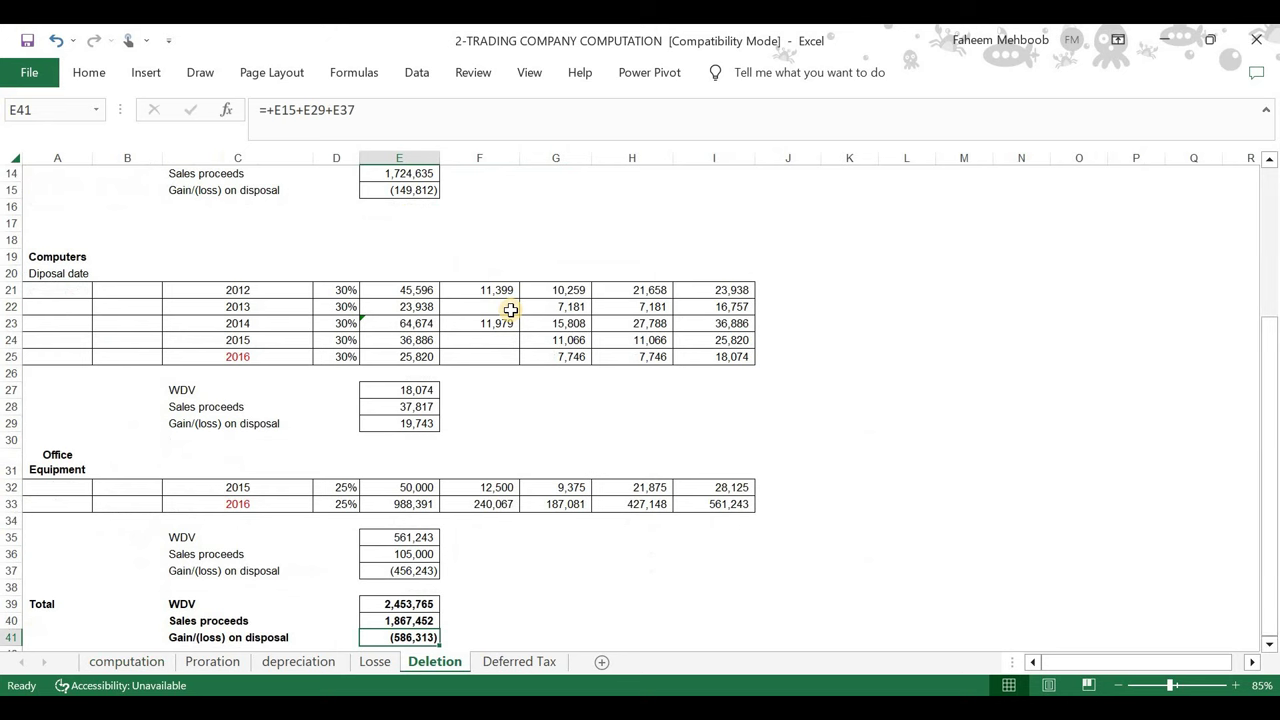
# Look through the WDV, sales proceeds and gain or loss on disposal for office equipment, computers and vehicles on the Deletion sheet
pyautogui.press('Up')
pyautogui.press('Up')
pyautogui.press('Up')
pyautogui.press('Up')
pyautogui.press('Up')
pyautogui.press('Up')
pyautogui.press('Up')
pyautogui.press('Up')
pyautogui.press('Up')
pyautogui.press('Up')
pyautogui.press('Up')
pyautogui.press('Up')
pyautogui.press('Up')
pyautogui.press('Up')
pyautogui.press('Up')
pyautogui.press('Up')
pyautogui.press('Up')
pyautogui.press('Up')
pyautogui.press('Up')
pyautogui.press('Up')
pyautogui.press('Up')
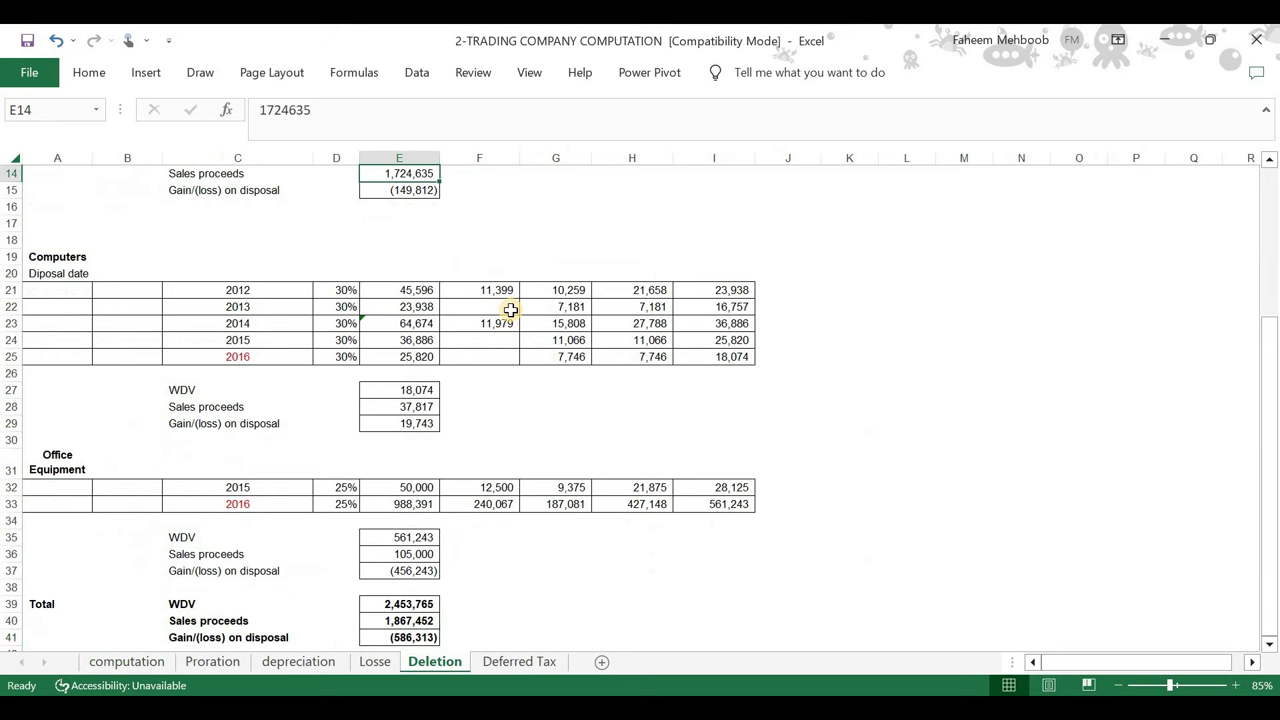
pyautogui.press('Down')
pyautogui.press('Down')
pyautogui.press('Down')
pyautogui.press('Down')
pyautogui.press('Down')
pyautogui.press('Down')
pyautogui.press('Down')
pyautogui.press('Down')
pyautogui.press('Down')
pyautogui.press('Down')
pyautogui.press('Down')
pyautogui.press('Down')
pyautogui.press('Down')
pyautogui.press('Down')
pyautogui.press('Down')
pyautogui.press('Down')
pyautogui.press('Down')
pyautogui.press('Down')
pyautogui.press('Down')
pyautogui.press('Down')
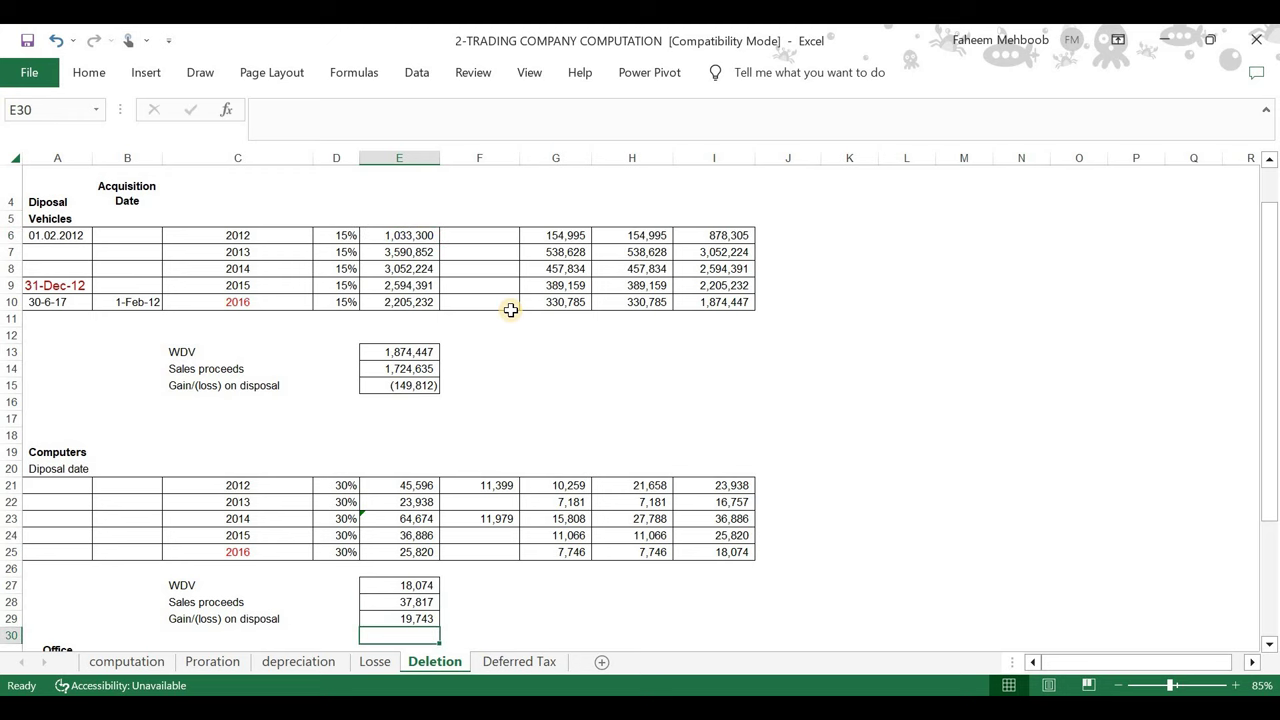
# Return to the computation sheet and check the Grand Total taxable income for the year against the total admissible deductions
pyautogui.click(127, 662)
pyautogui.press('Down')
pyautogui.press('Down')
pyautogui.press('Down')
pyautogui.press('Down')
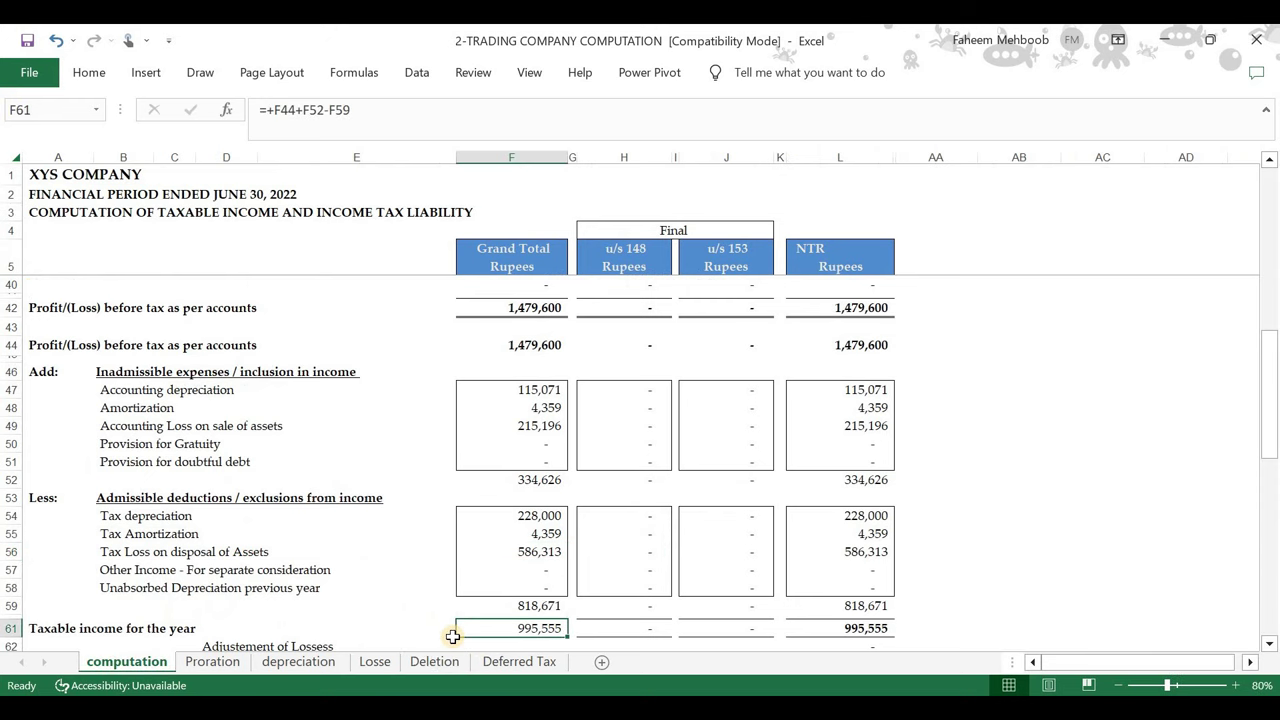
pyautogui.press('Down')
pyautogui.press('Up')
pyautogui.press('Up')
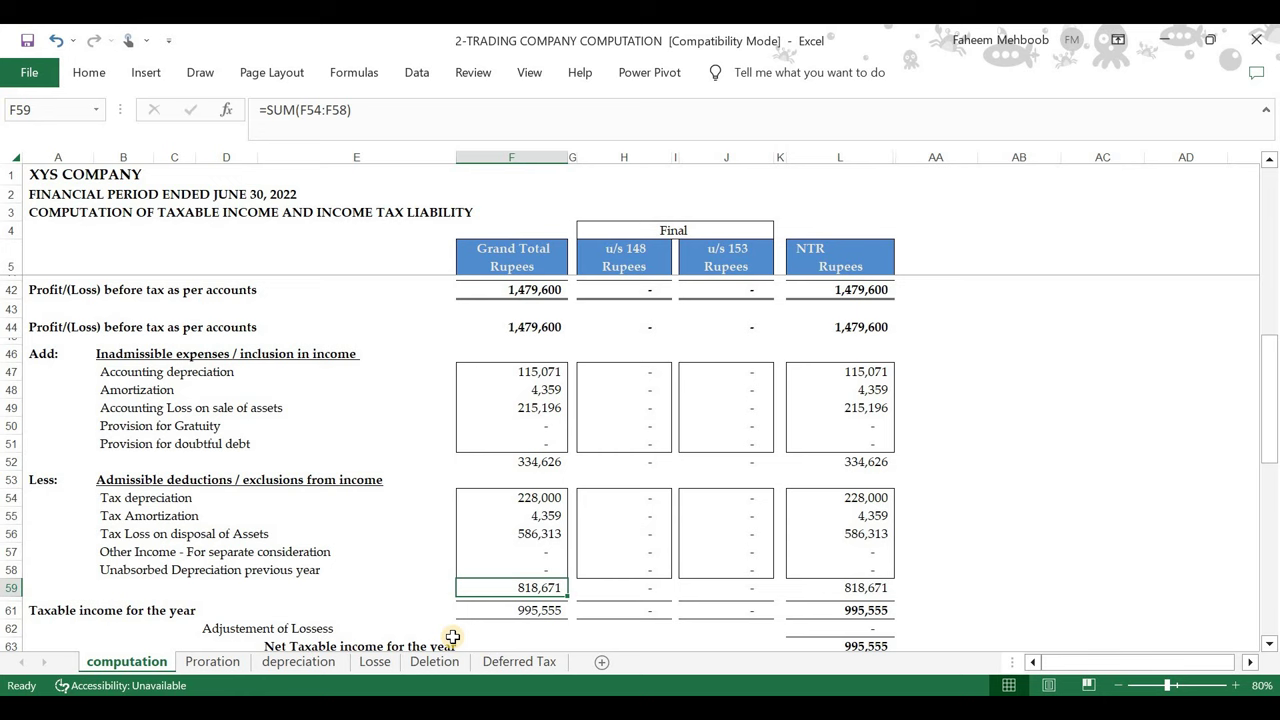
pyautogui.press('Down')
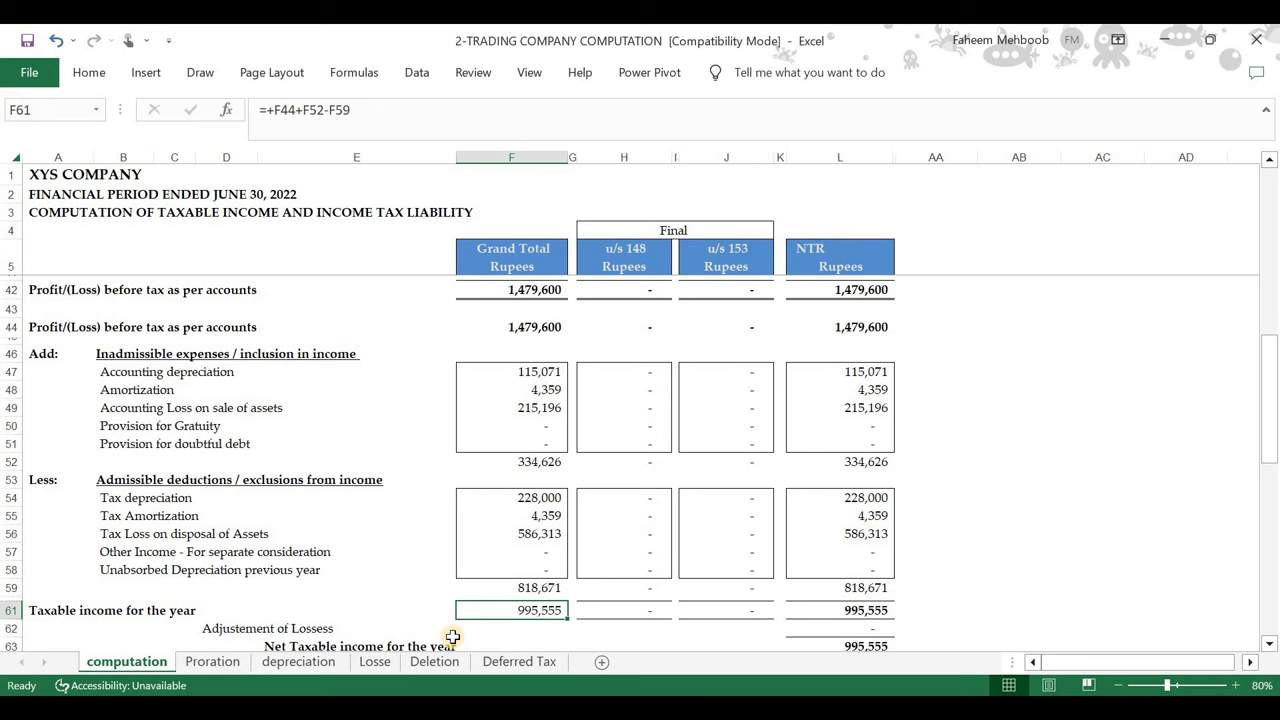
# Go to the Computation of Tax Liability section and examine the rate applied to tax on taxable income
pyautogui.press('Down')
pyautogui.press('Down')
pyautogui.press('Down')
pyautogui.press('Down')
pyautogui.press('Down')
pyautogui.press('Down')
pyautogui.press('Down')
pyautogui.press('Down')
pyautogui.press('Down')
pyautogui.press('Down')
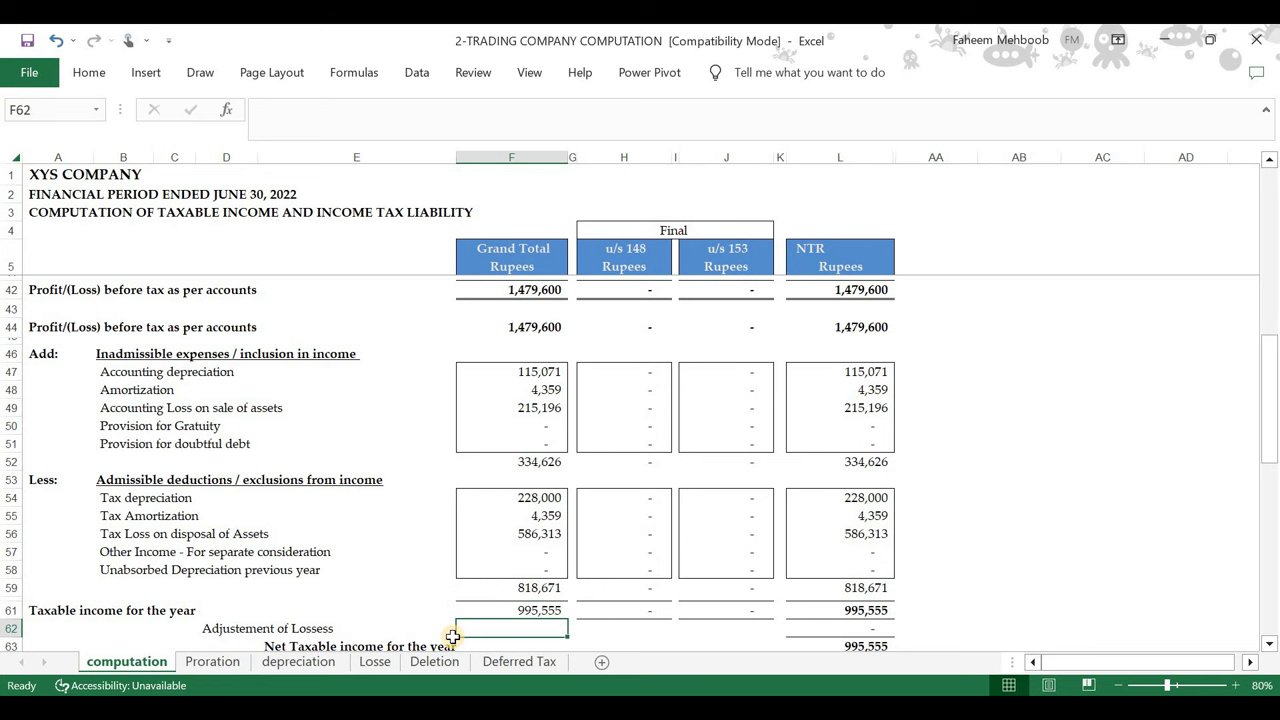
pyautogui.press('Down')
pyautogui.press('Down')
pyautogui.press('Down')
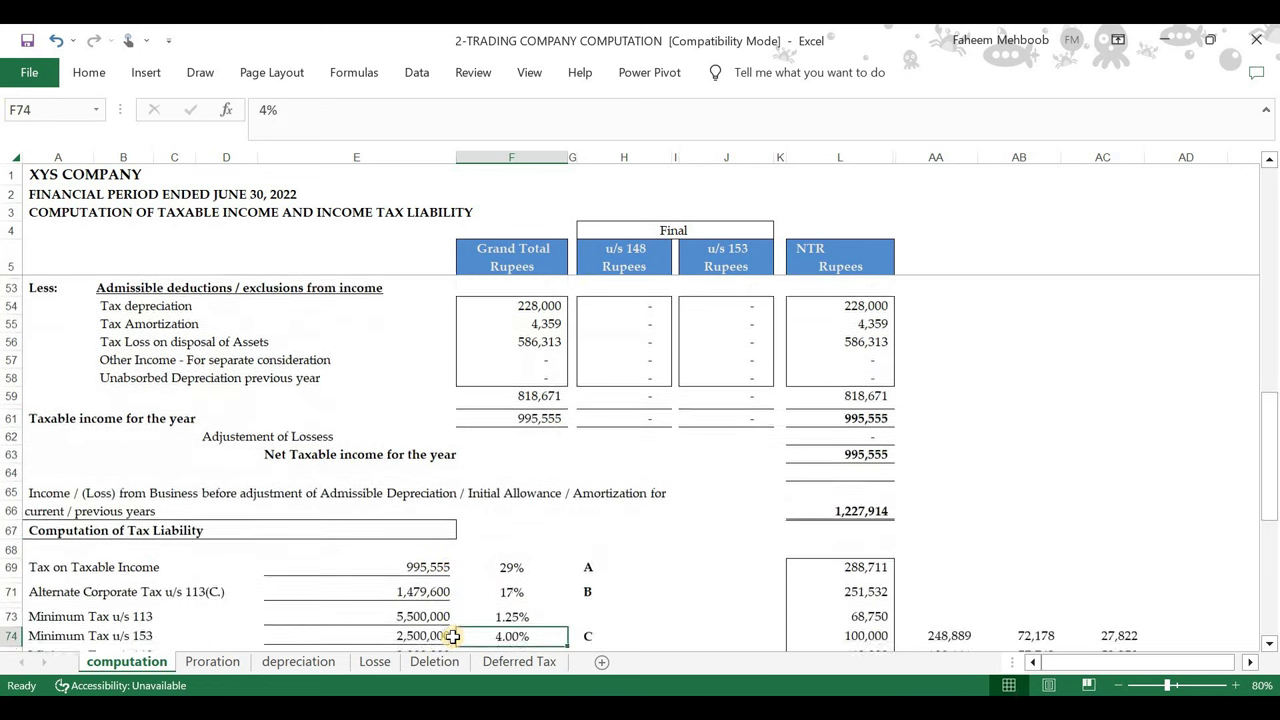
pyautogui.press('Up')
pyautogui.press('Up')
pyautogui.press('Up')
pyautogui.press('Up')
pyautogui.press('Up')
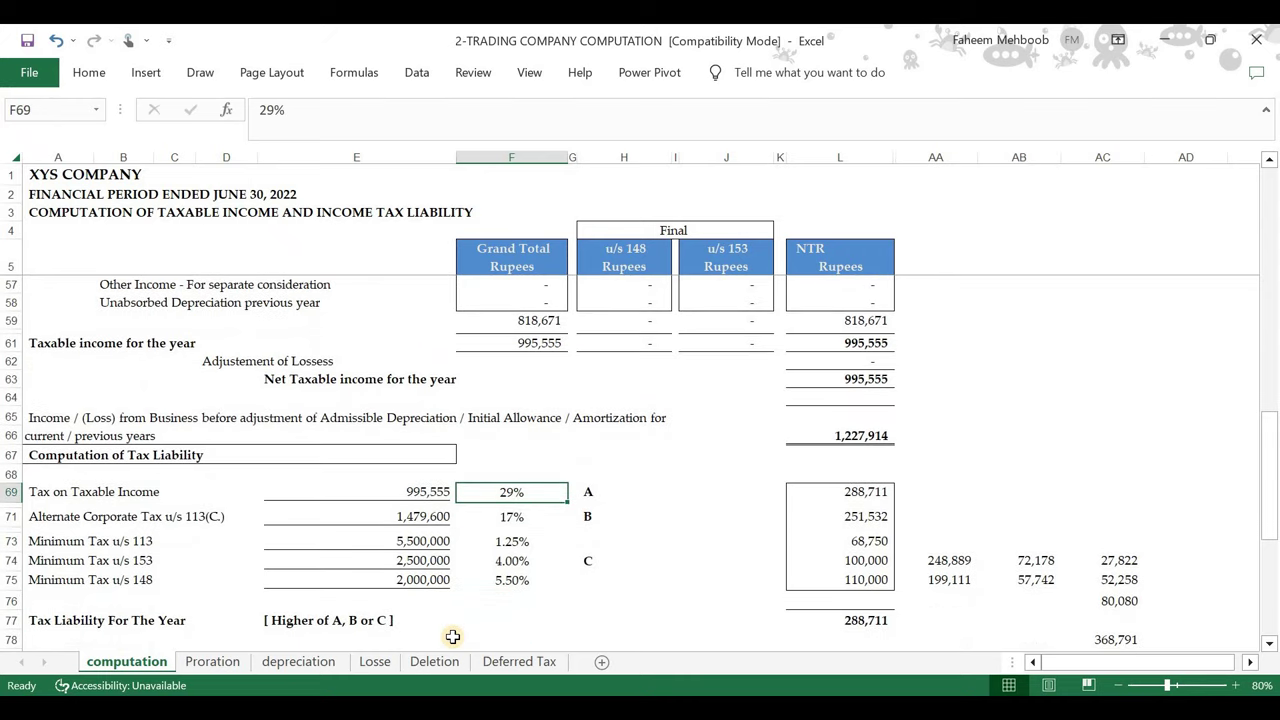
# Review the NTR amounts for tax on taxable income, alternate corporate tax, and minimum tax u/s 113, 153 and 148
pyautogui.press('Right')
pyautogui.press('Right')
pyautogui.press('Right')
pyautogui.press('Right')
pyautogui.press('Right')
pyautogui.press('Right')
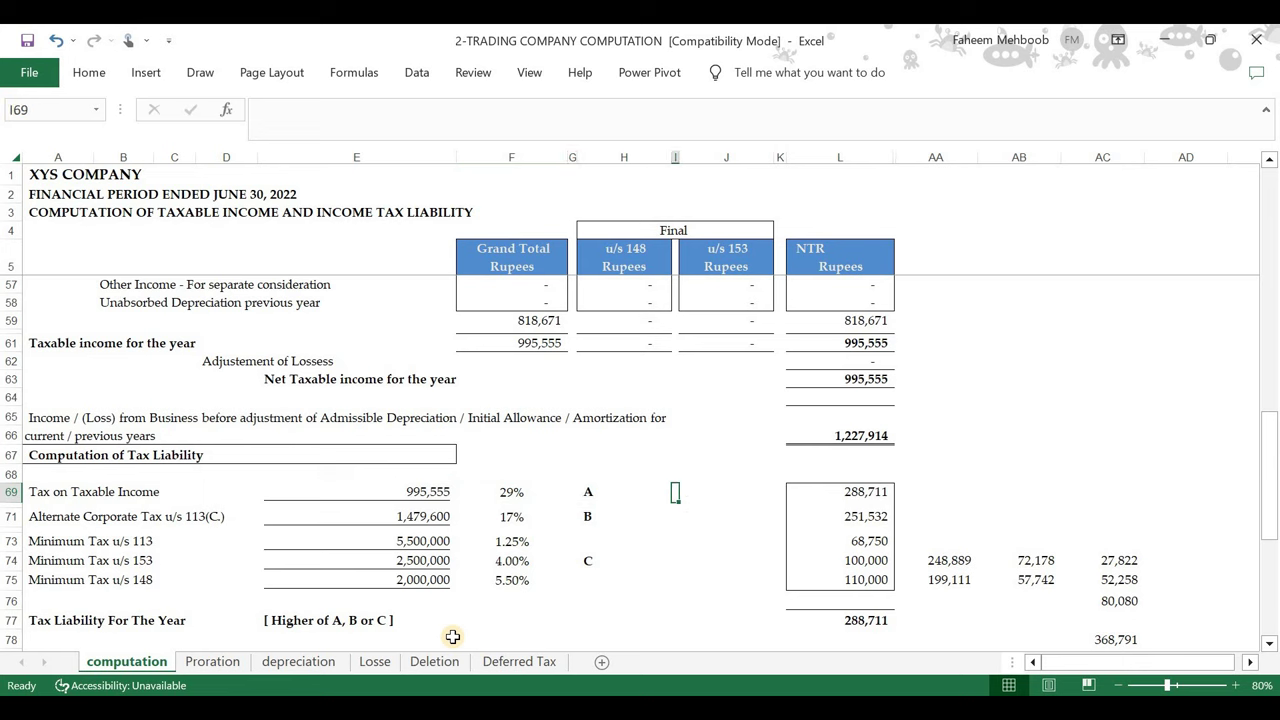
pyautogui.press('Down')
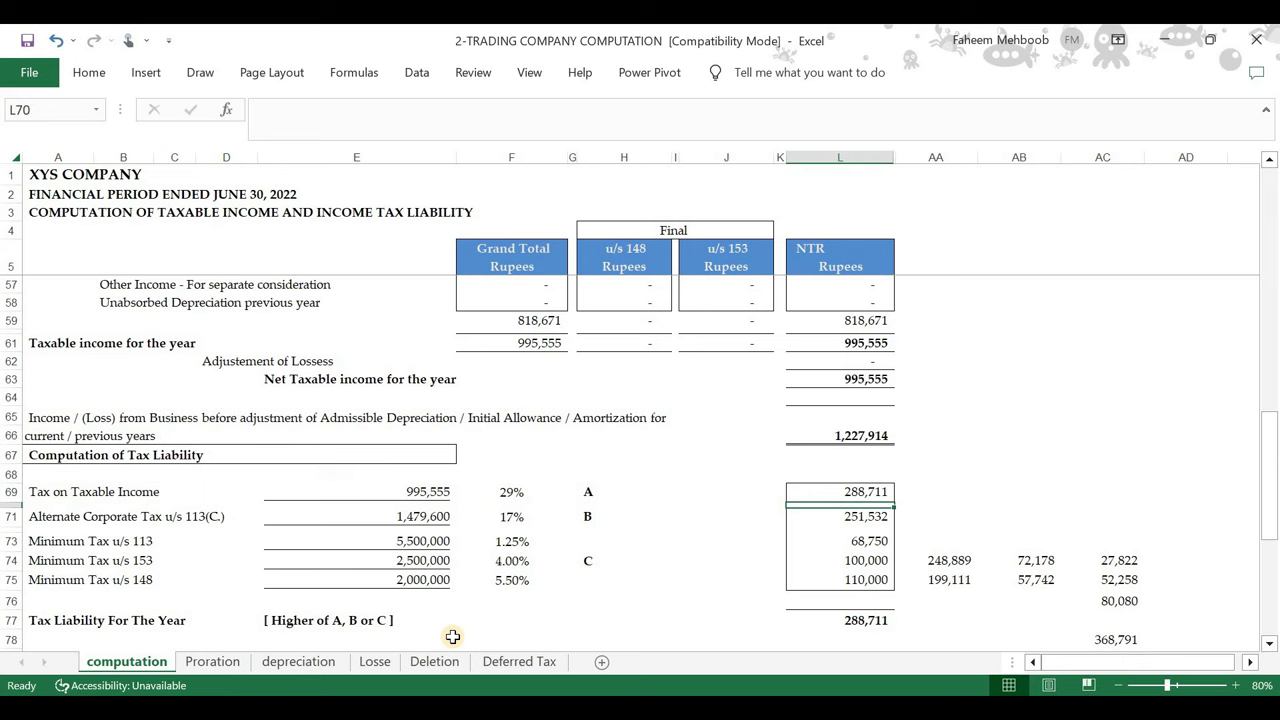
pyautogui.press('Down')
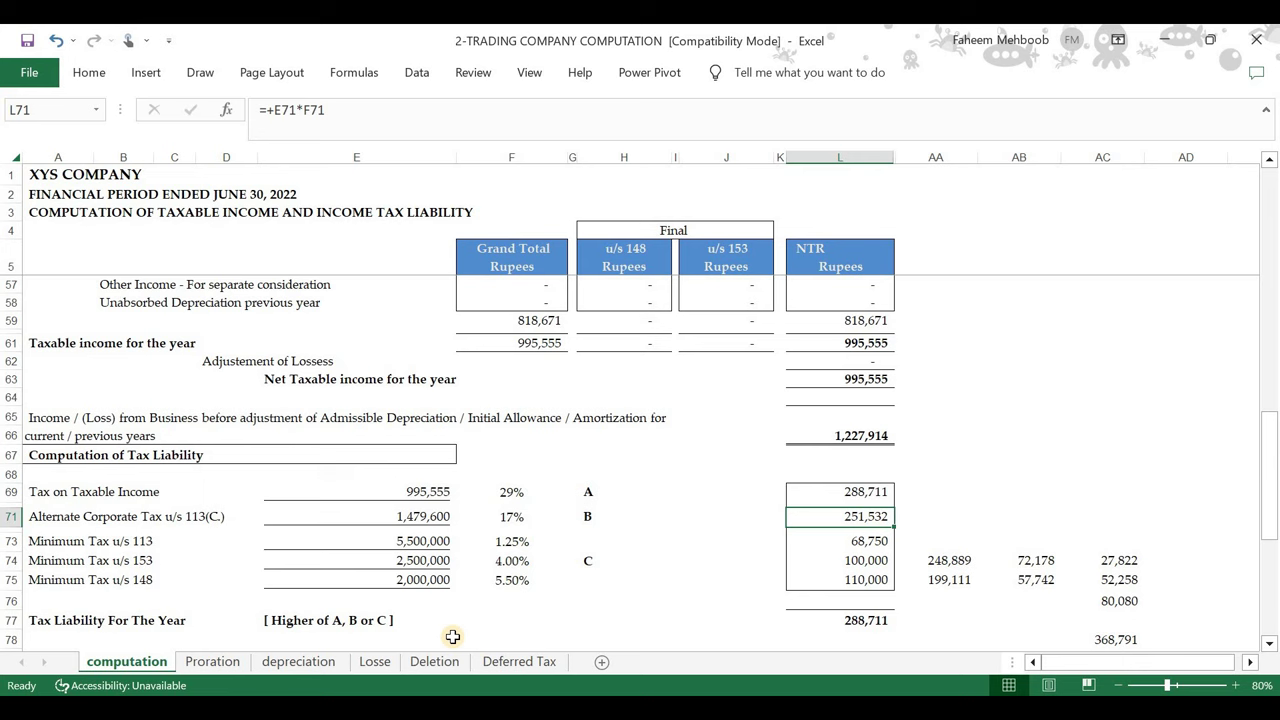
pyautogui.press('Down')
pyautogui.press('Down')
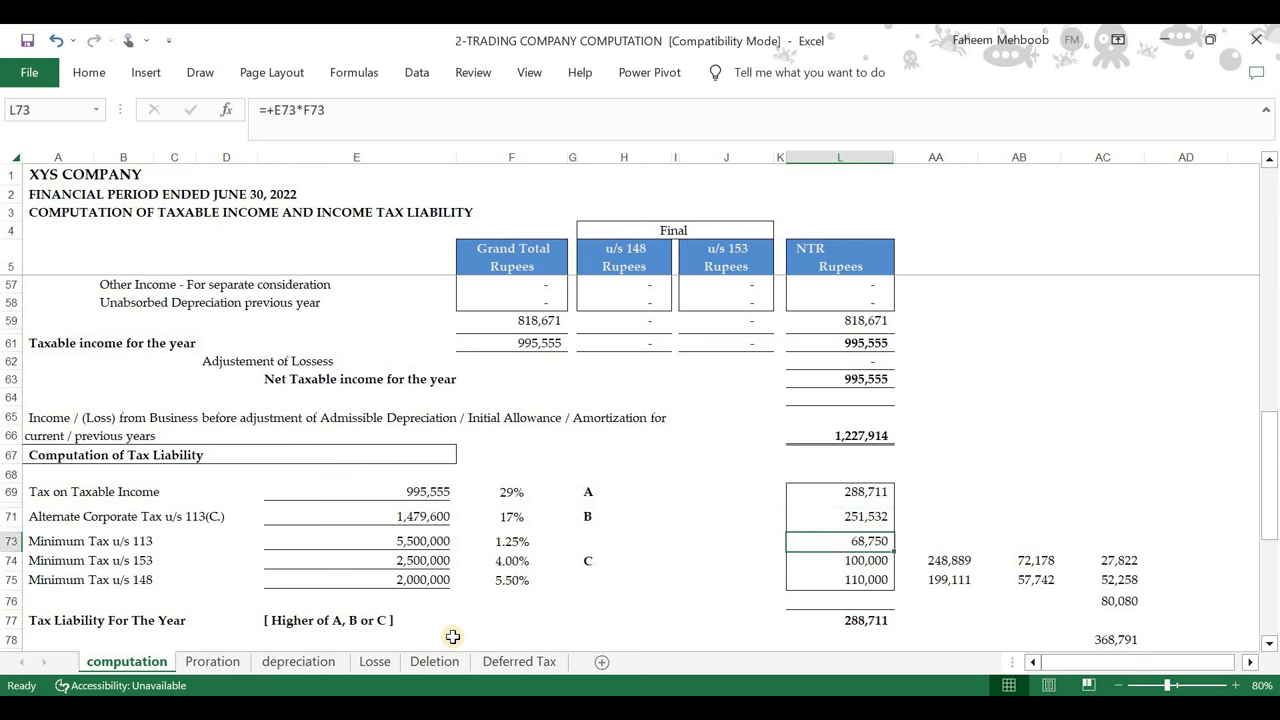
pyautogui.press('Down')
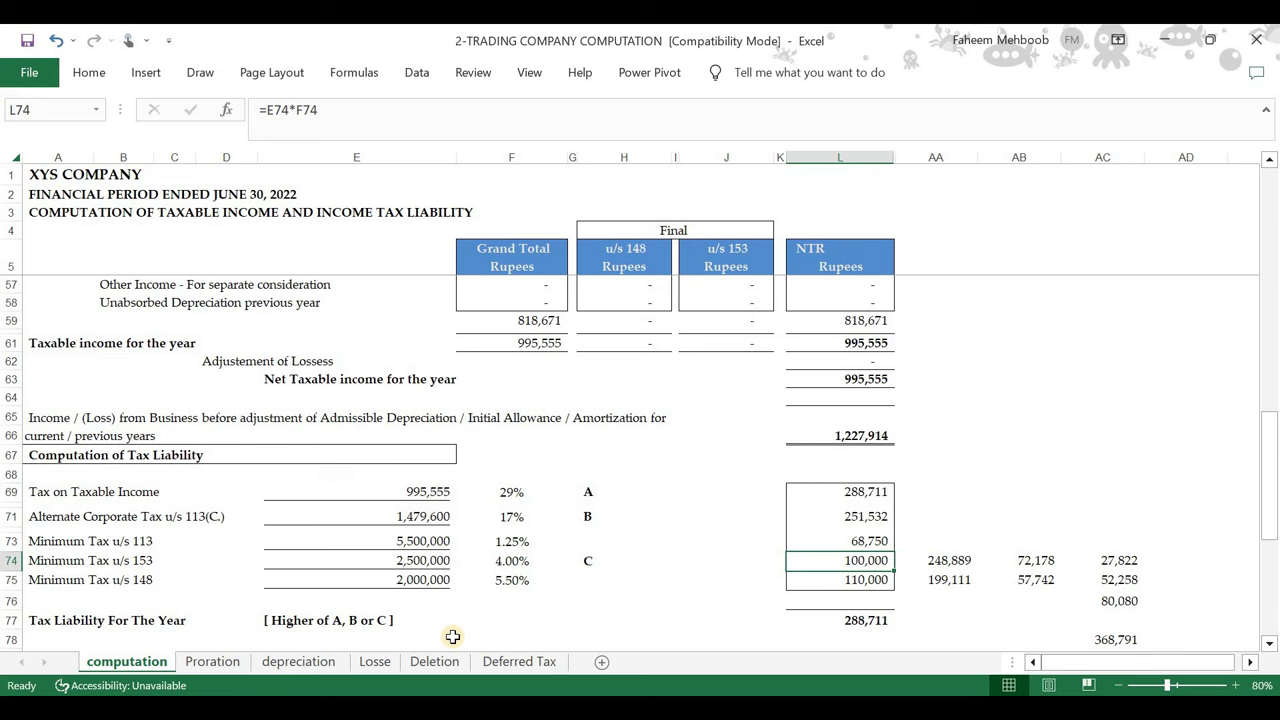
pyautogui.press('Down')
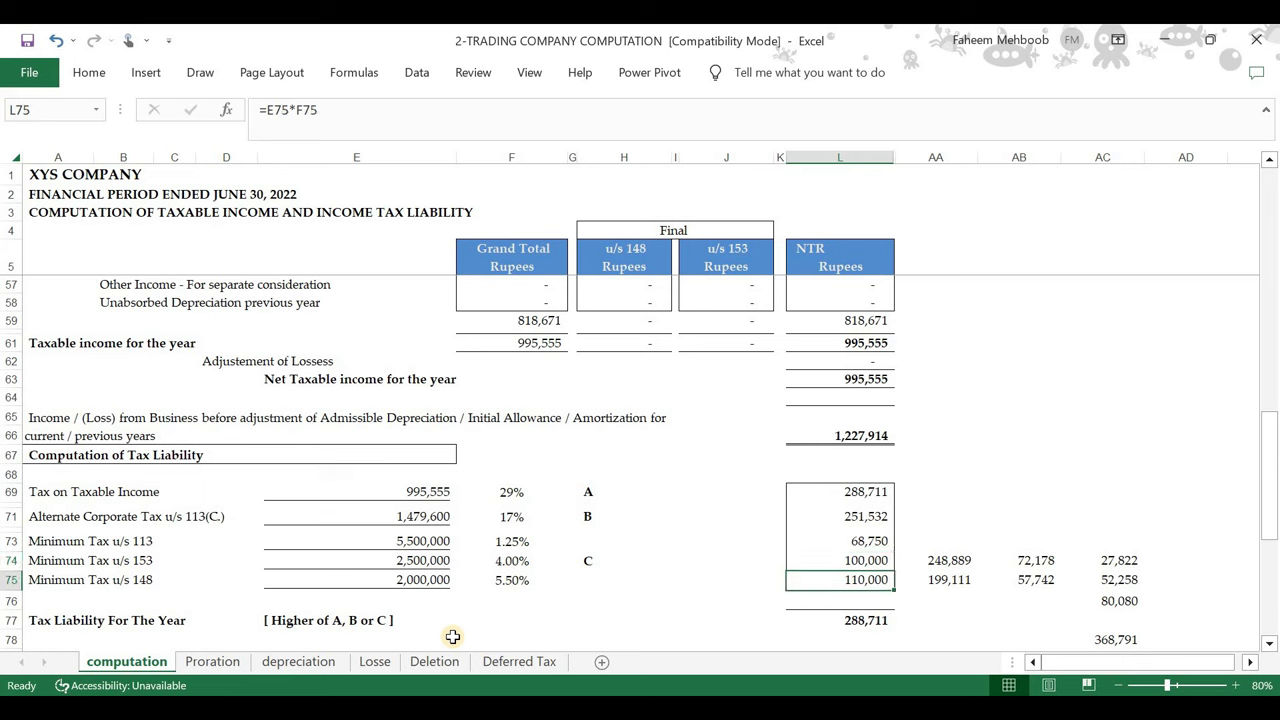
pyautogui.press('Up')
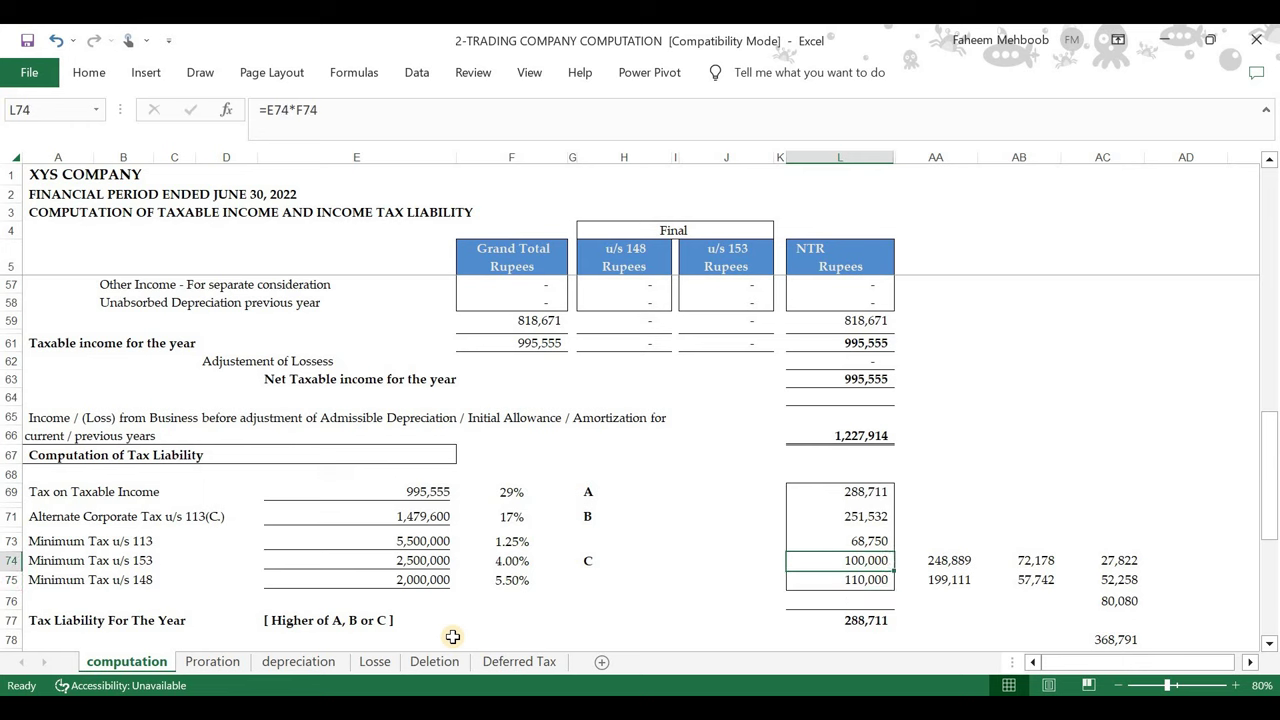
pyautogui.press('Down')
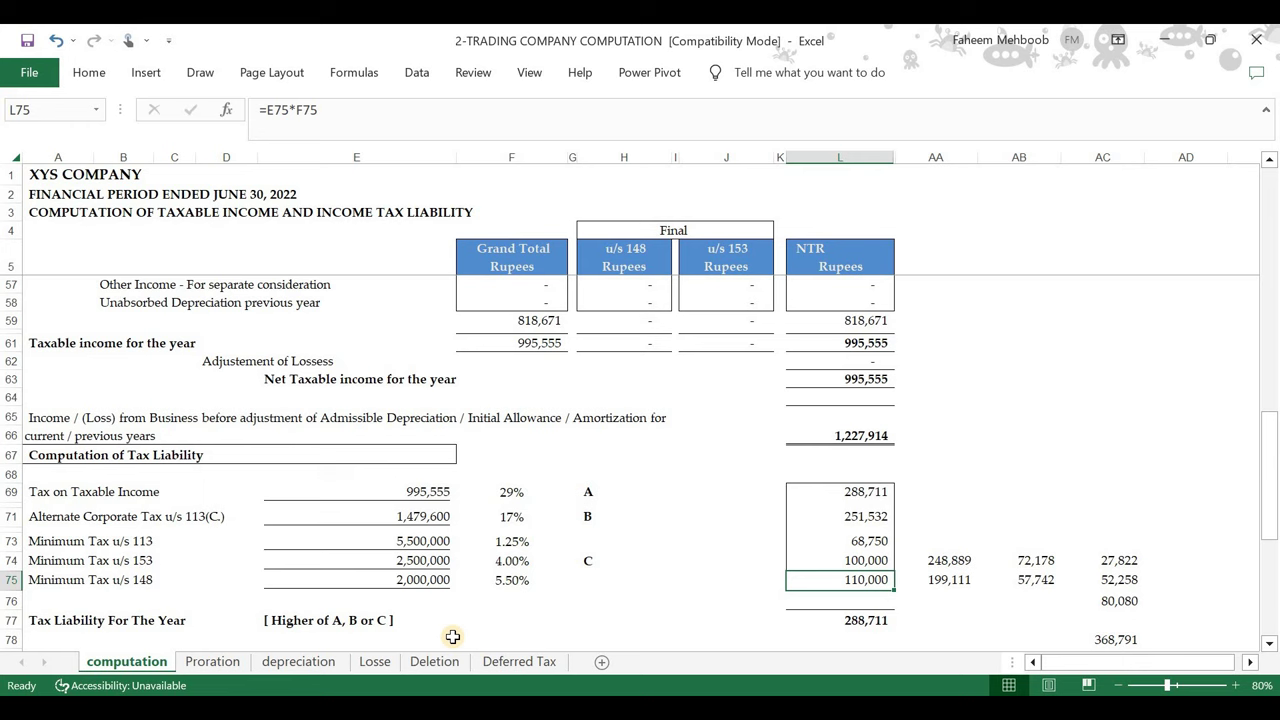
# Examine the A, B and C labels of the tax categories and highlight the three minimum tax rates in F73:F75
pyautogui.press('Left')
pyautogui.press('Left')
pyautogui.press('Left')
pyautogui.press('Left')
pyautogui.press('Up')
pyautogui.press('Up')
pyautogui.press('Up')
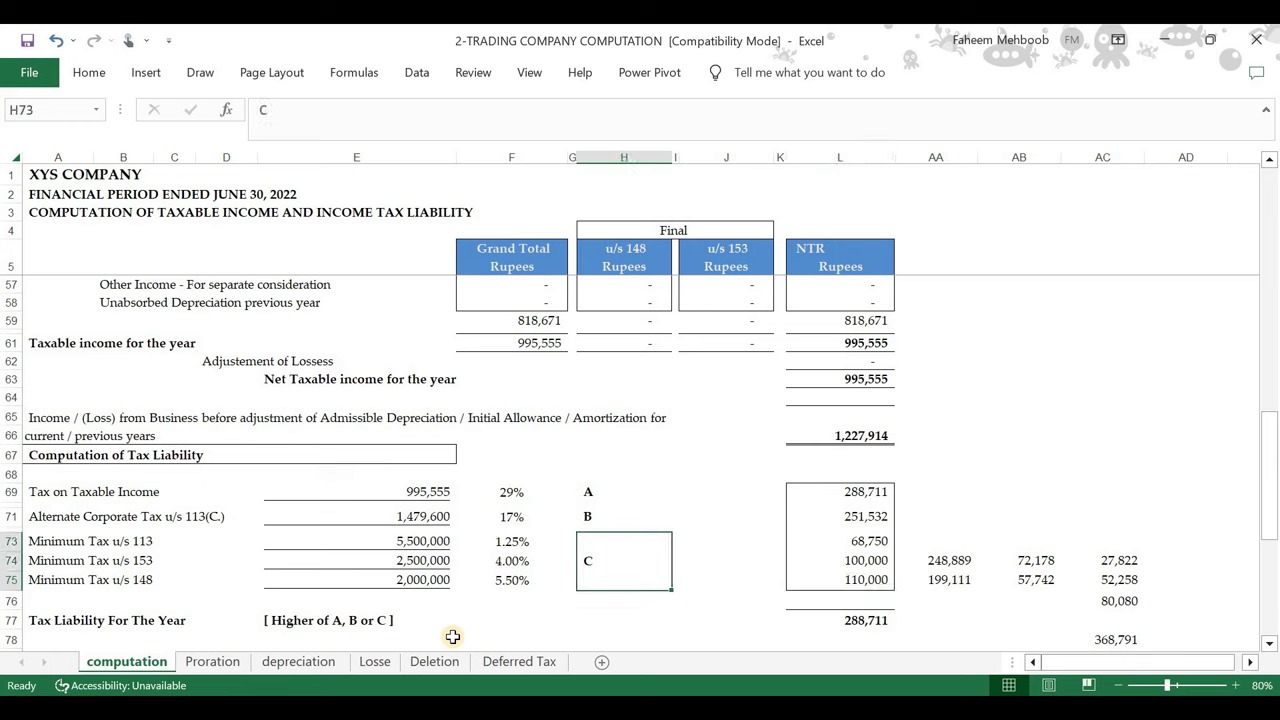
pyautogui.press('Up')
pyautogui.press('Up')
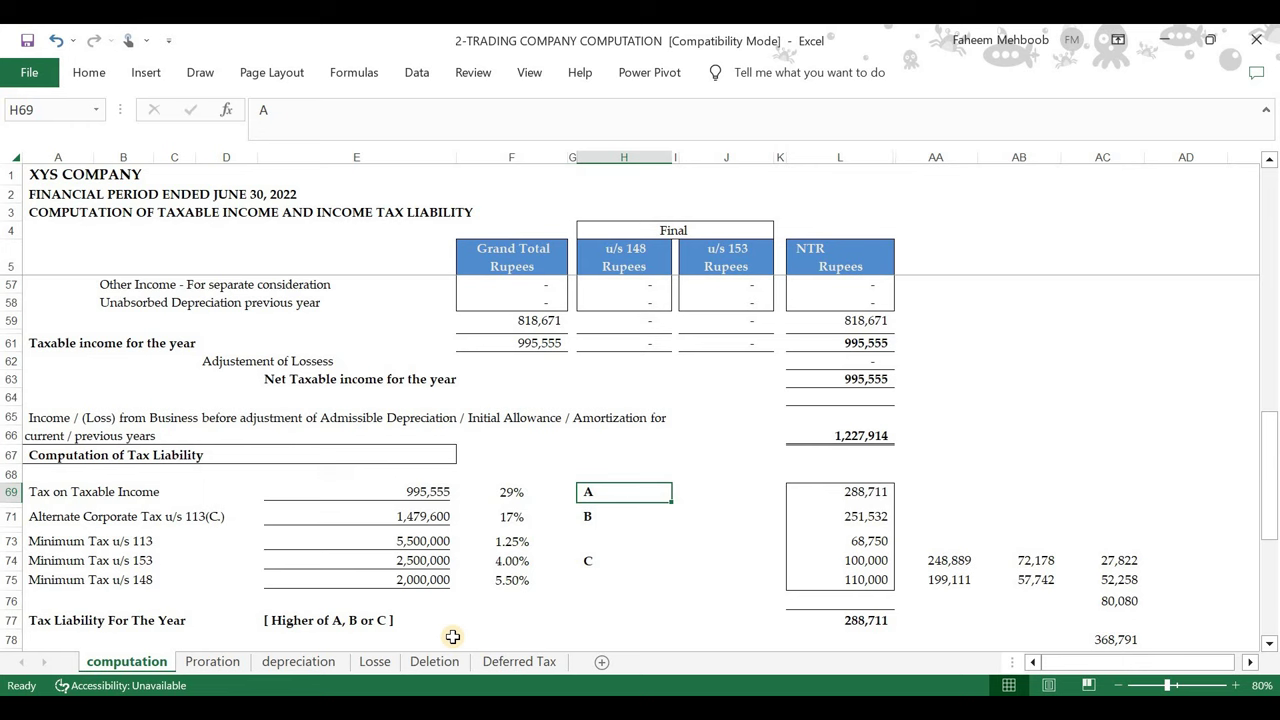
pyautogui.press('Down')
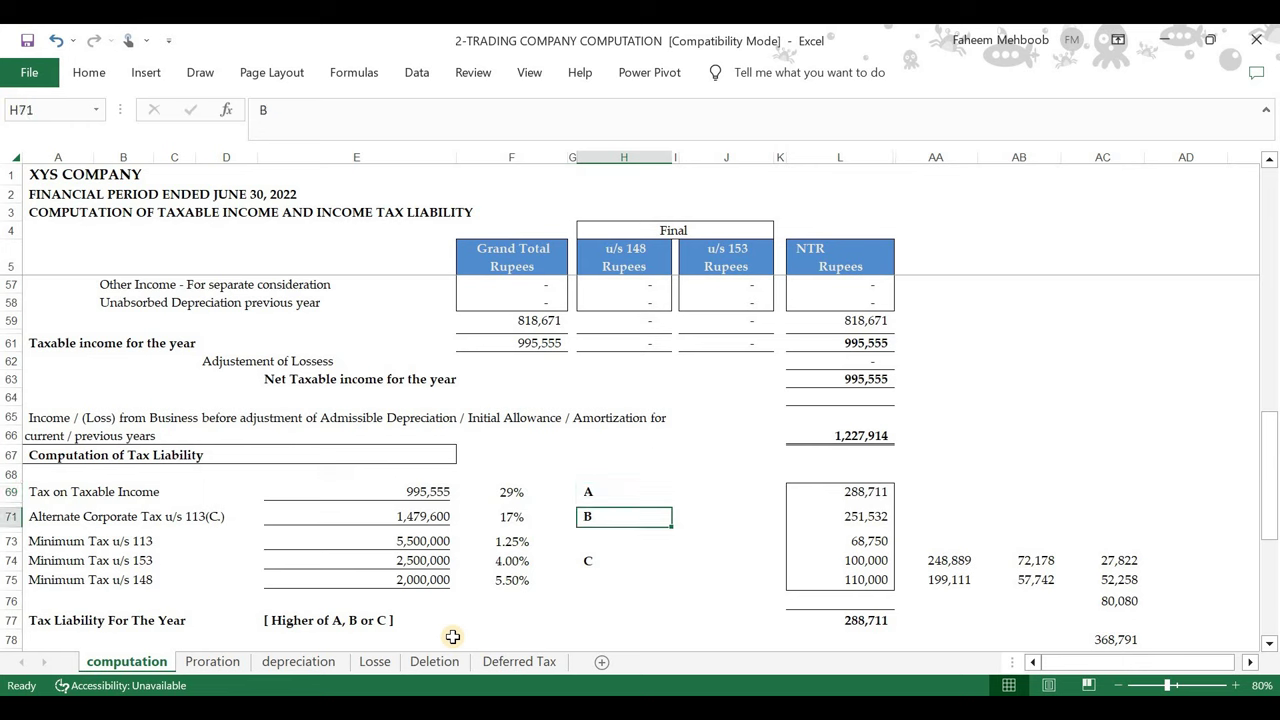
pyautogui.press('Down')
pyautogui.press('Left')
pyautogui.press('Left')
pyautogui.press('Left')
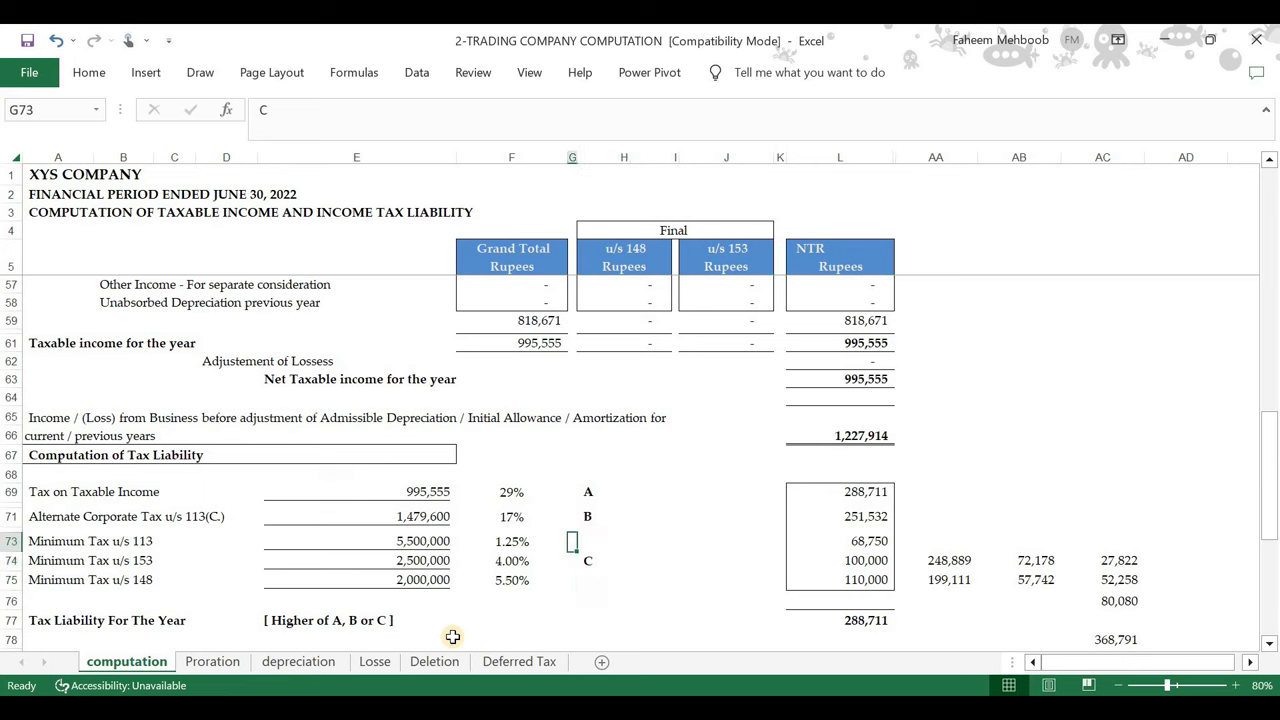
pyautogui.press('Right')
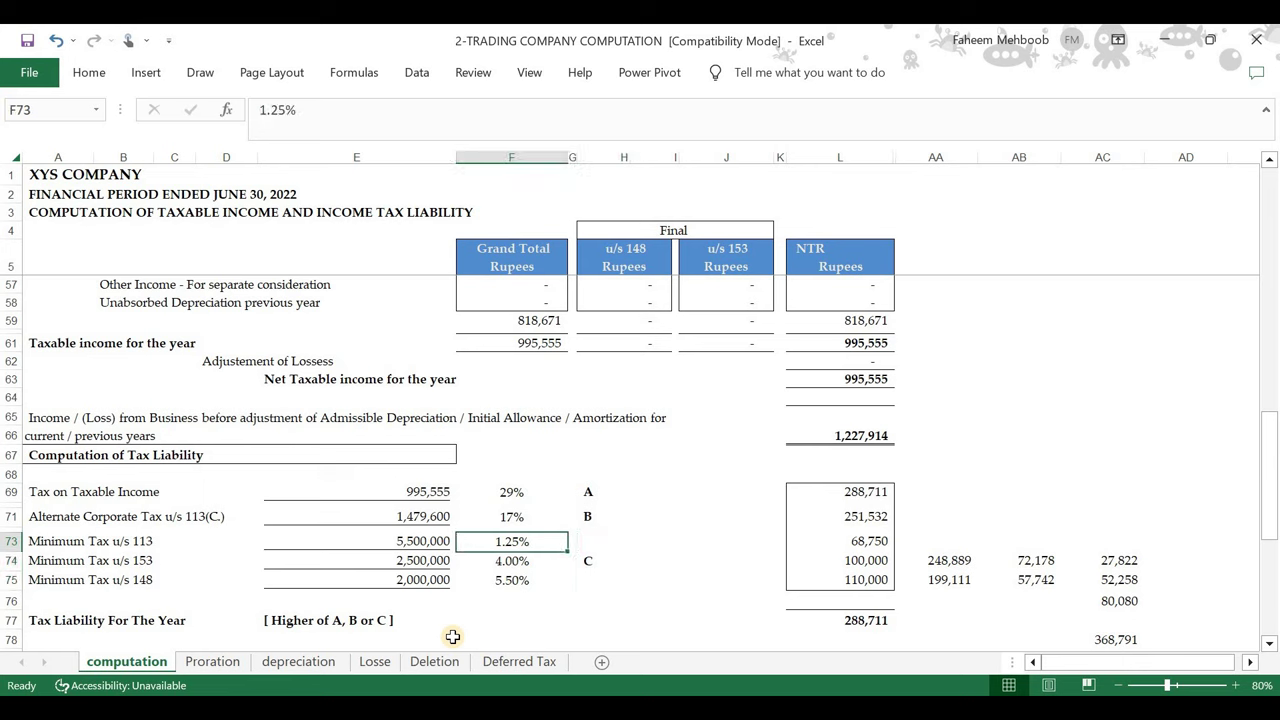
pyautogui.hotkey('shift', 'Down')
pyautogui.hotkey('shift', 'Down')
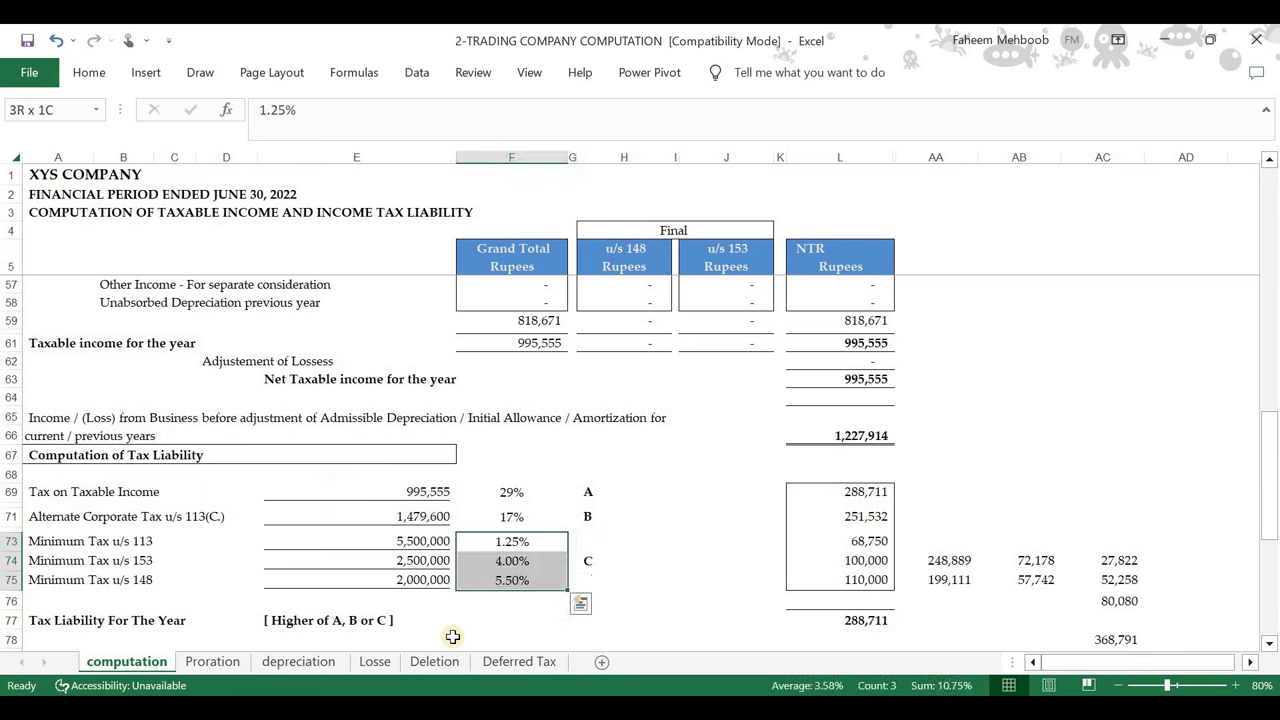
# Highlight the minimum tax amounts u/s 113, 153 and 148 in the NTR column to check their sum
pyautogui.press('Right')
pyautogui.press('Right')
pyautogui.press('Right')
pyautogui.press('Right')
pyautogui.press('Right')
pyautogui.press('Right')
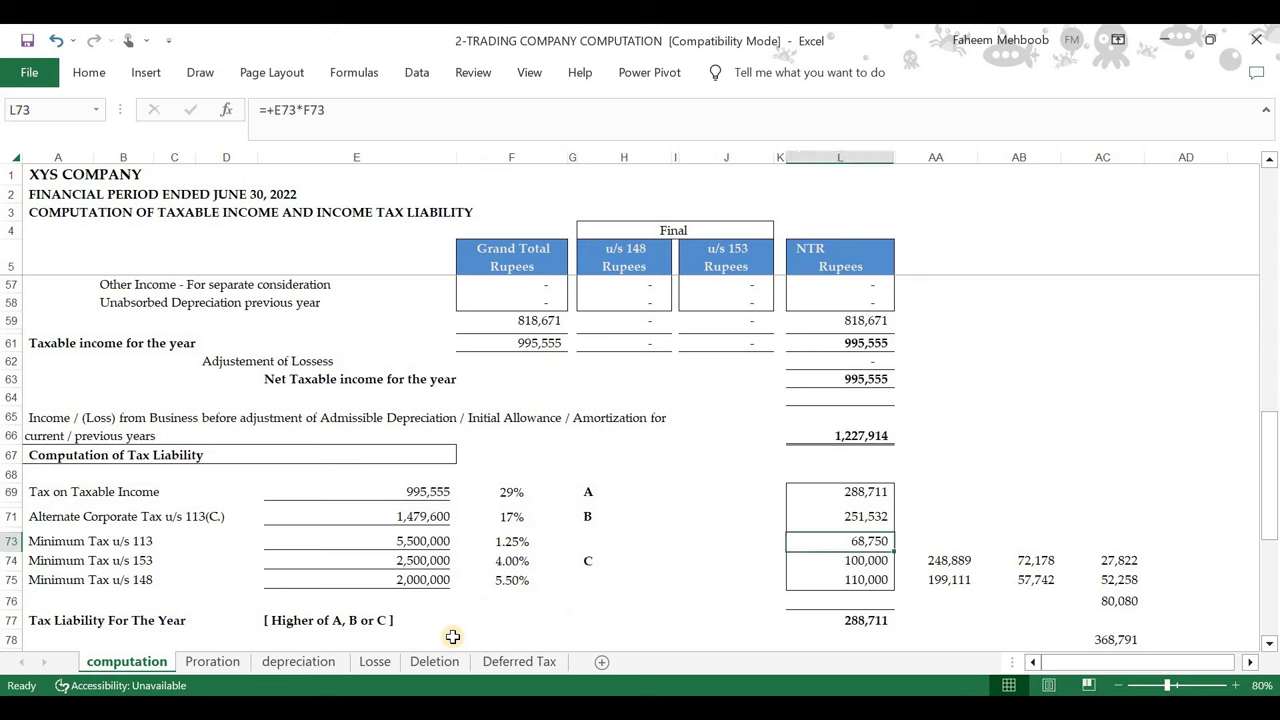
pyautogui.hotkey('shift', 'Down')
pyautogui.hotkey('shift', 'Down')
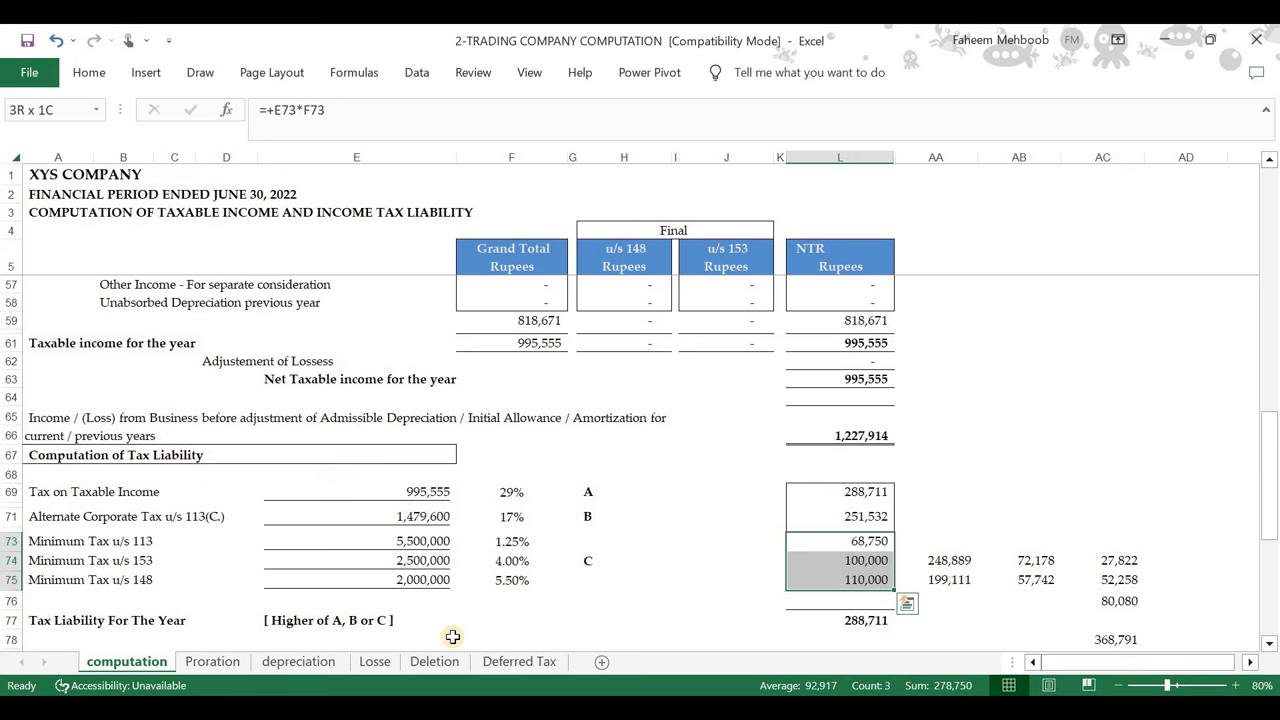
# Compare normal tax, alternate corporate tax and the combined minimum taxes, ending at the formula for the year's tax liability
pyautogui.press('Up')
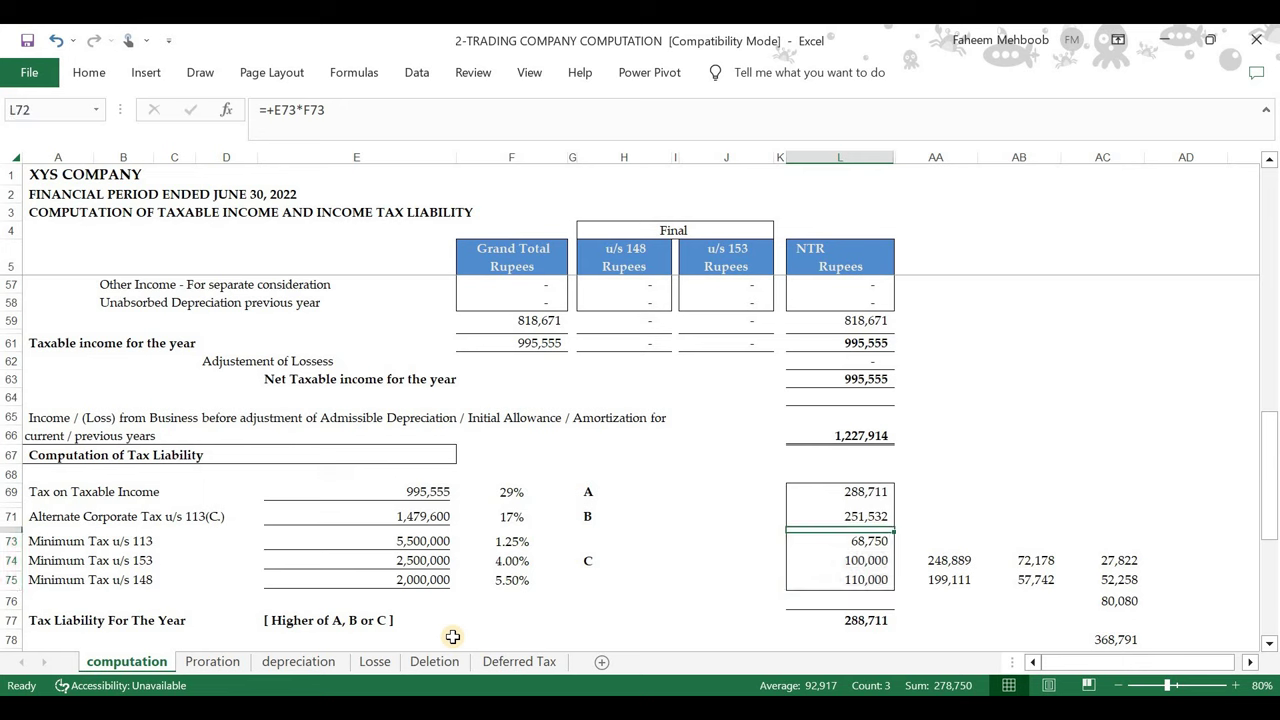
pyautogui.press('Up')
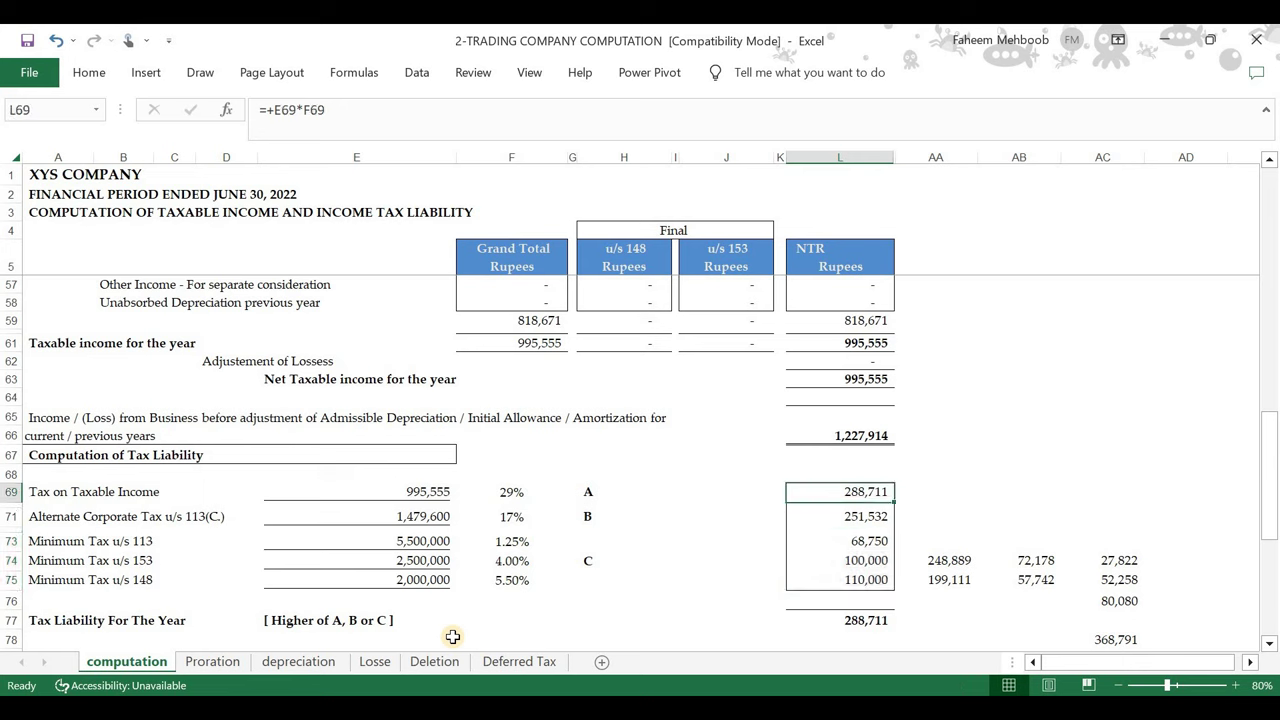
pyautogui.press('Down')
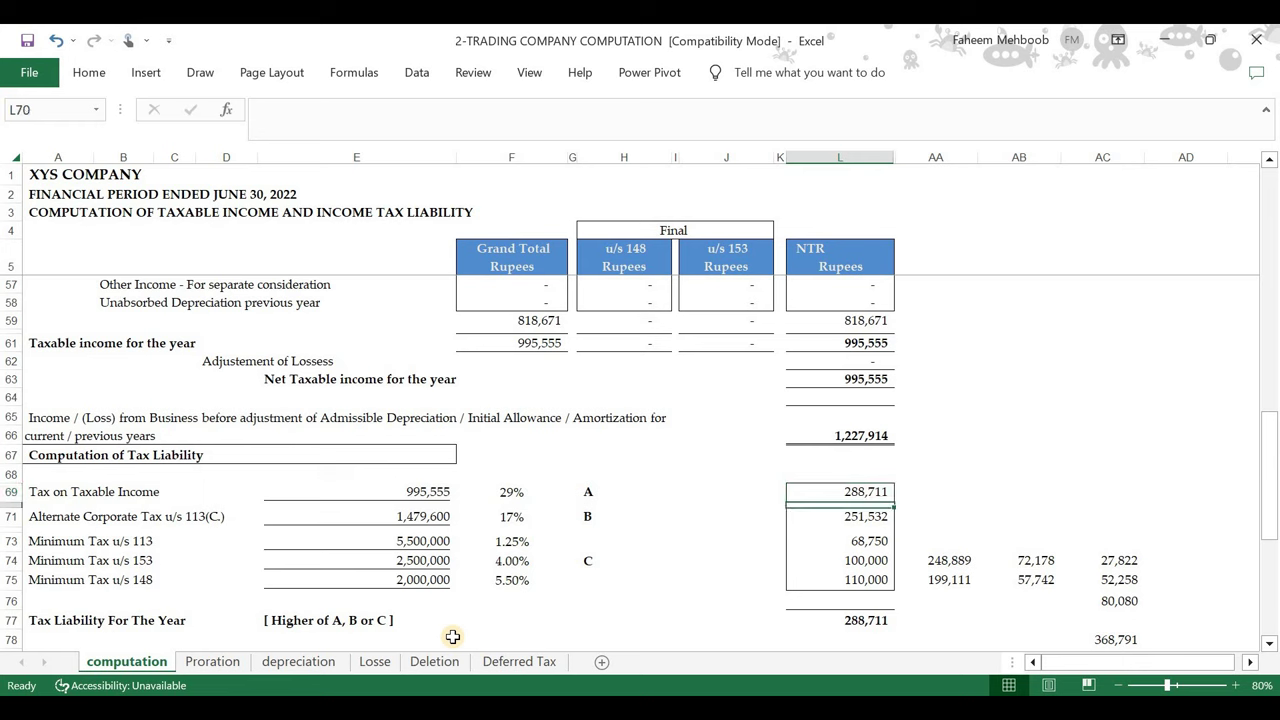
pyautogui.press('Up')
pyautogui.press('Down')
pyautogui.press('Down')
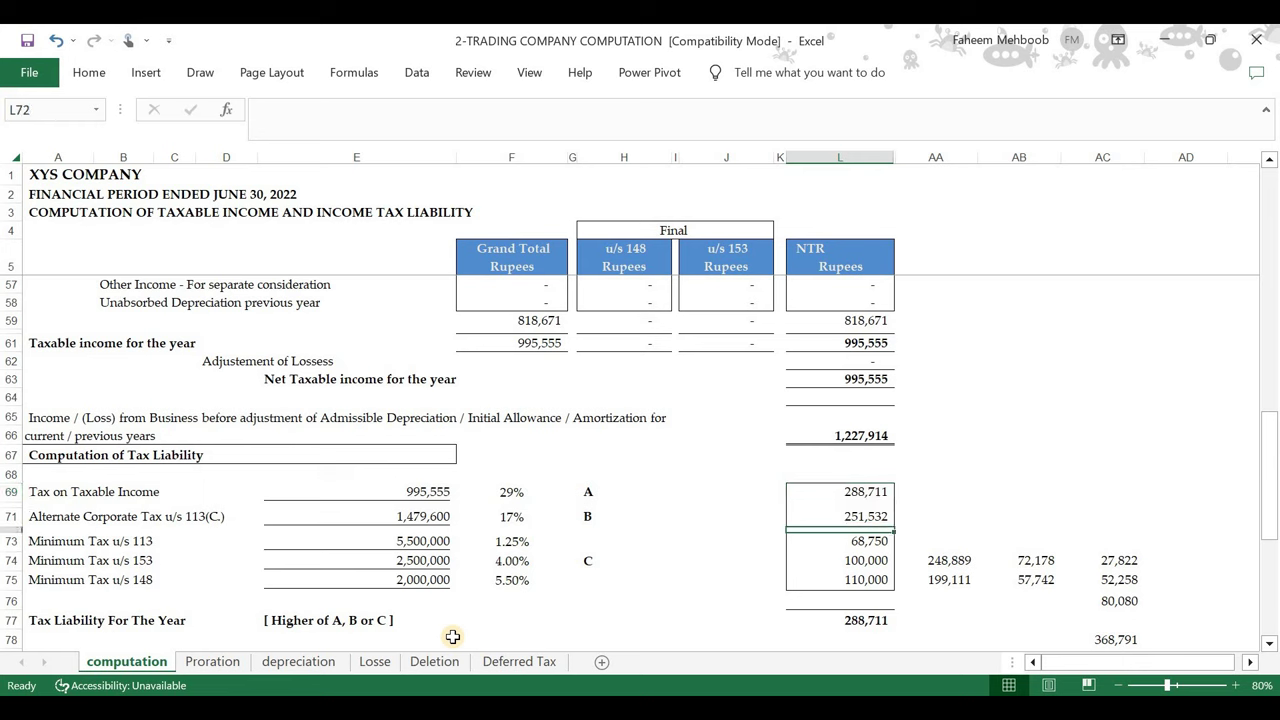
pyautogui.press('Down')
pyautogui.hotkey('shift', 'Down')
pyautogui.hotkey('shift', 'Down')
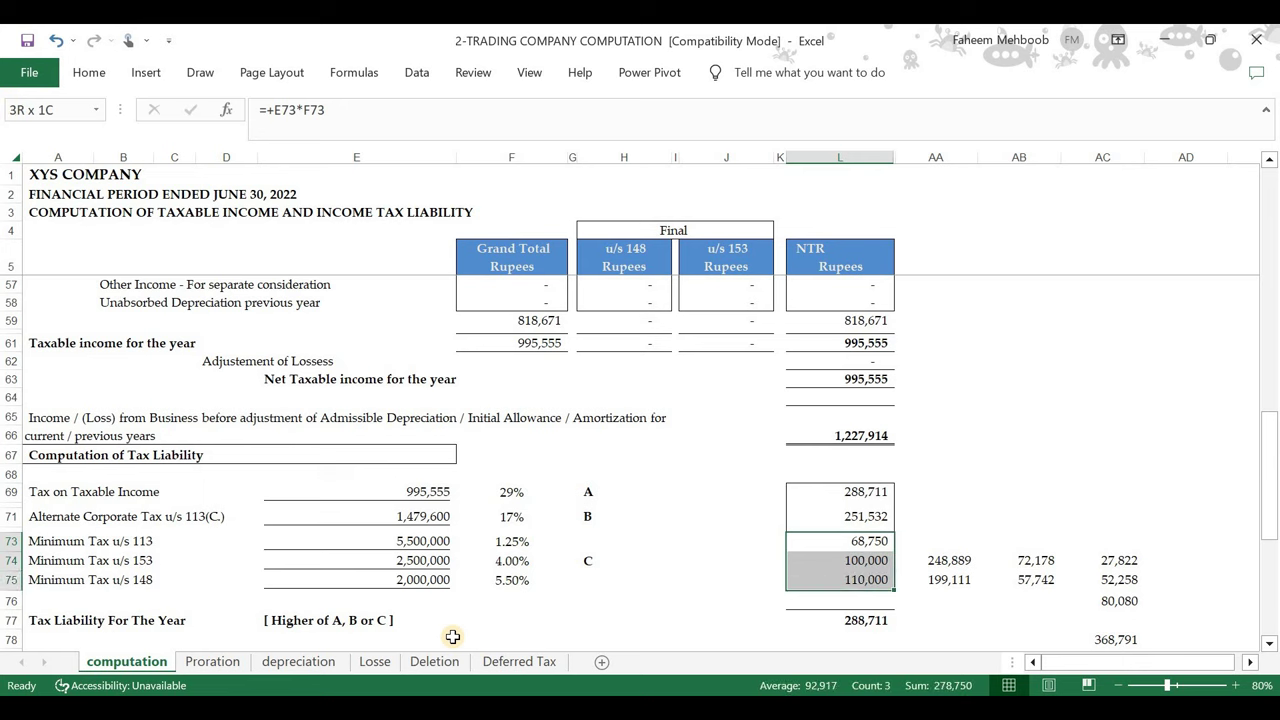
pyautogui.press('Down')
pyautogui.press('Down')
pyautogui.press('Down')
pyautogui.press('Down')
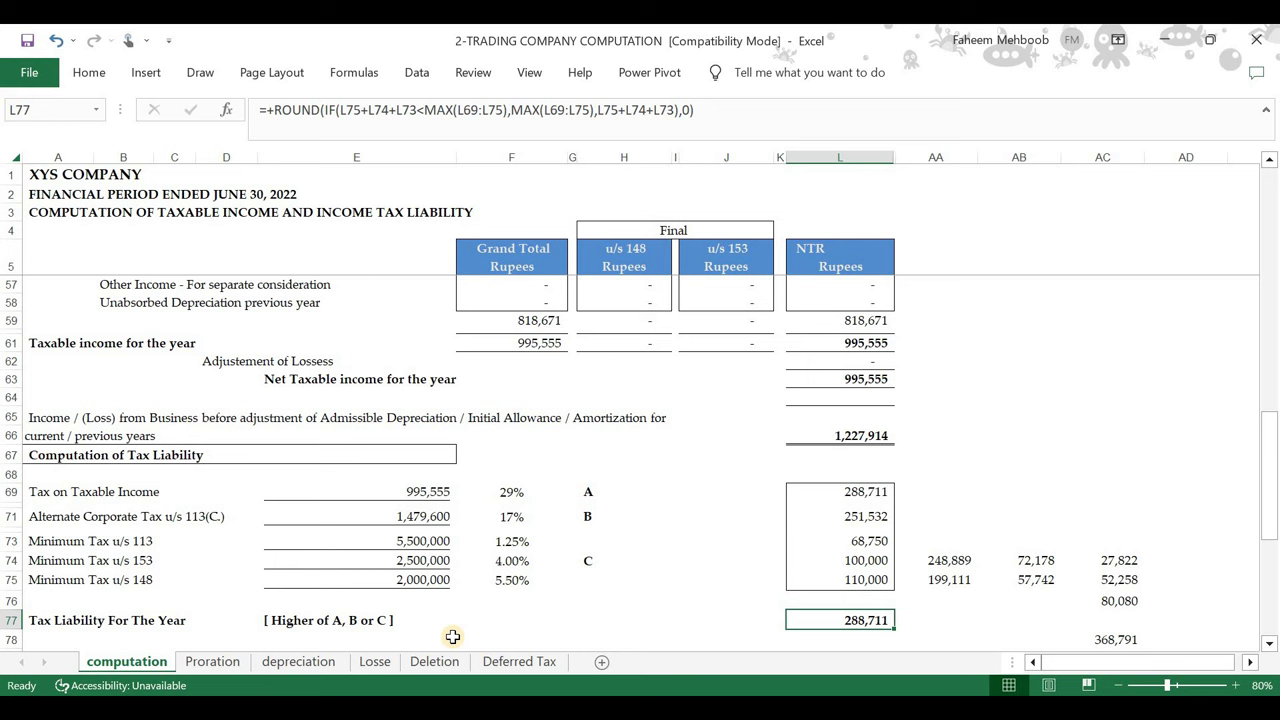
# Switch to the IRIS return in the browser and highlight the Difference of Minimum Tax Chargeable amount, code 923201
pyautogui.hotkey('alt', 'Tab')
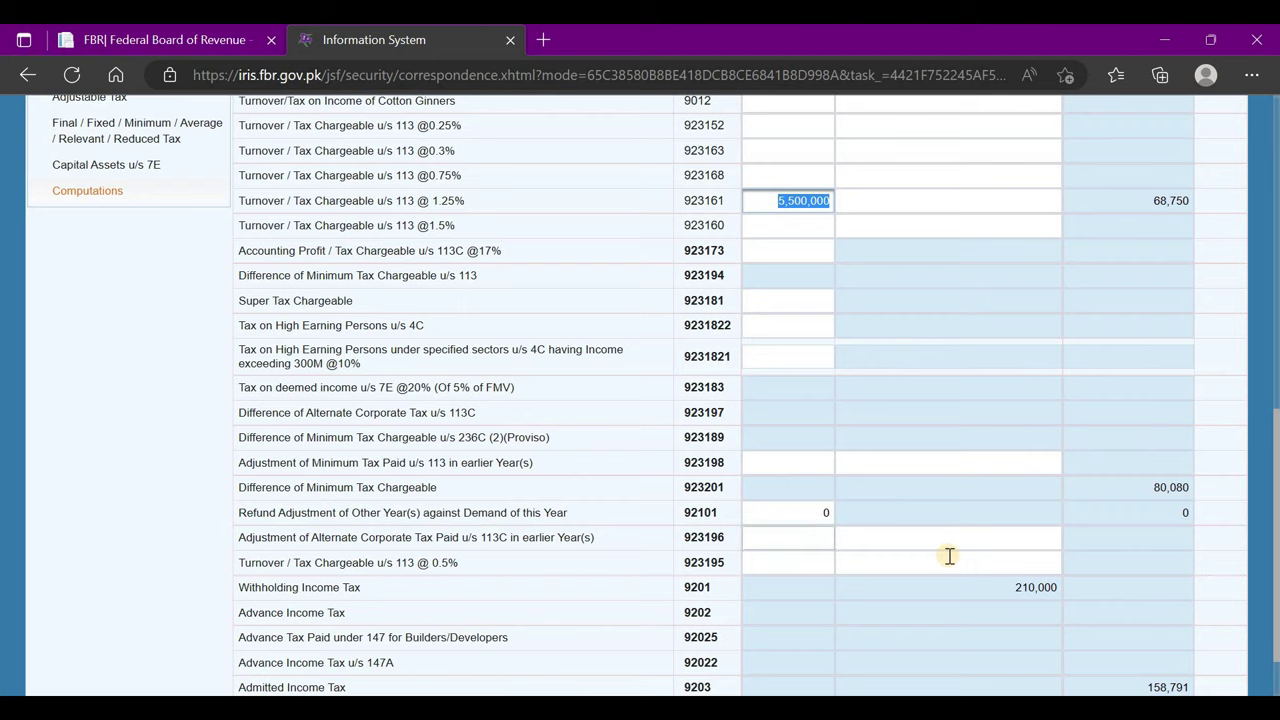
pyautogui.scroll(-1, 946, 554)
pyautogui.scroll(-1, 949, 556)
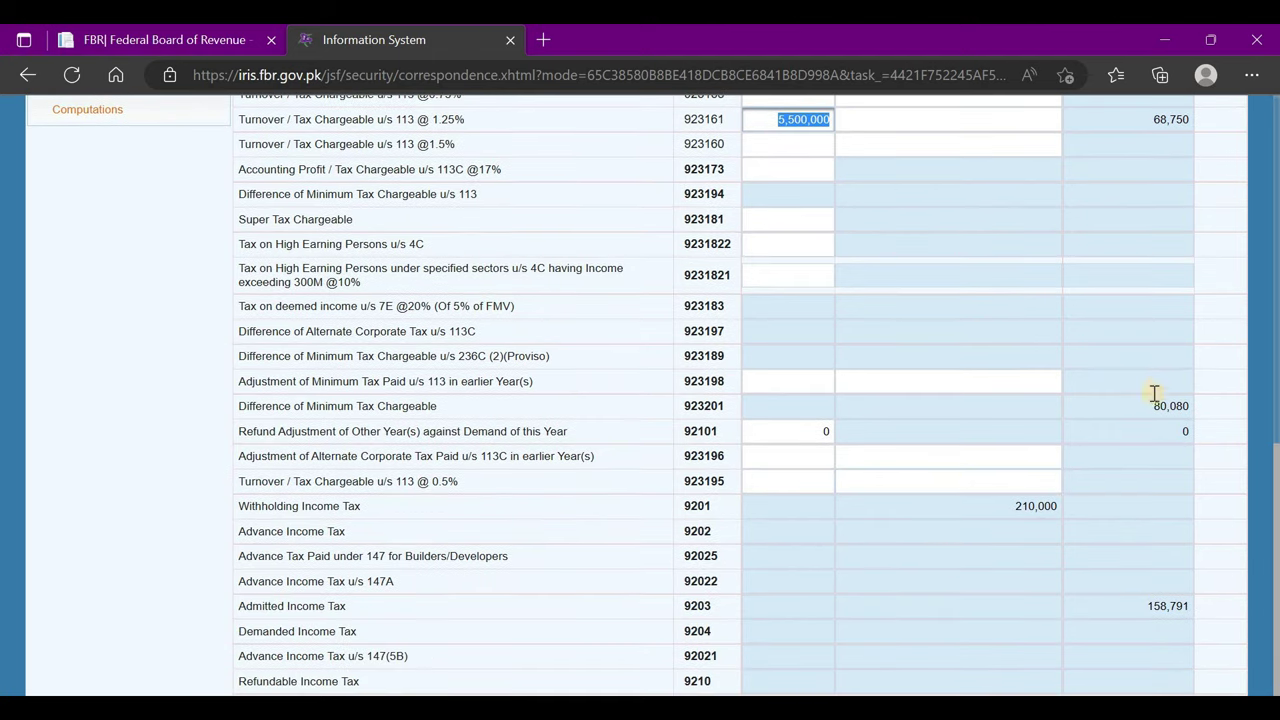
pyautogui.click(1190, 408)
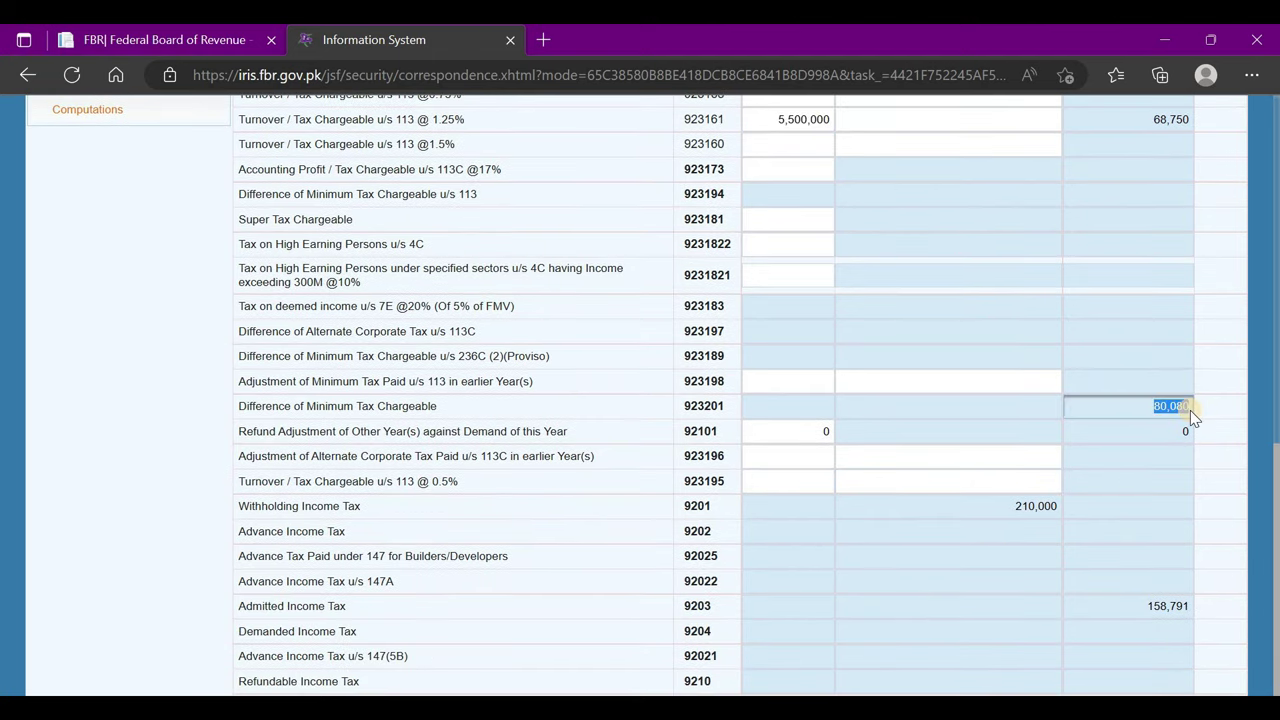
# Switch back to the Excel computation and locate the matching minimum tax difference in cell AC76
pyautogui.hotkey('alt', 'Tab')
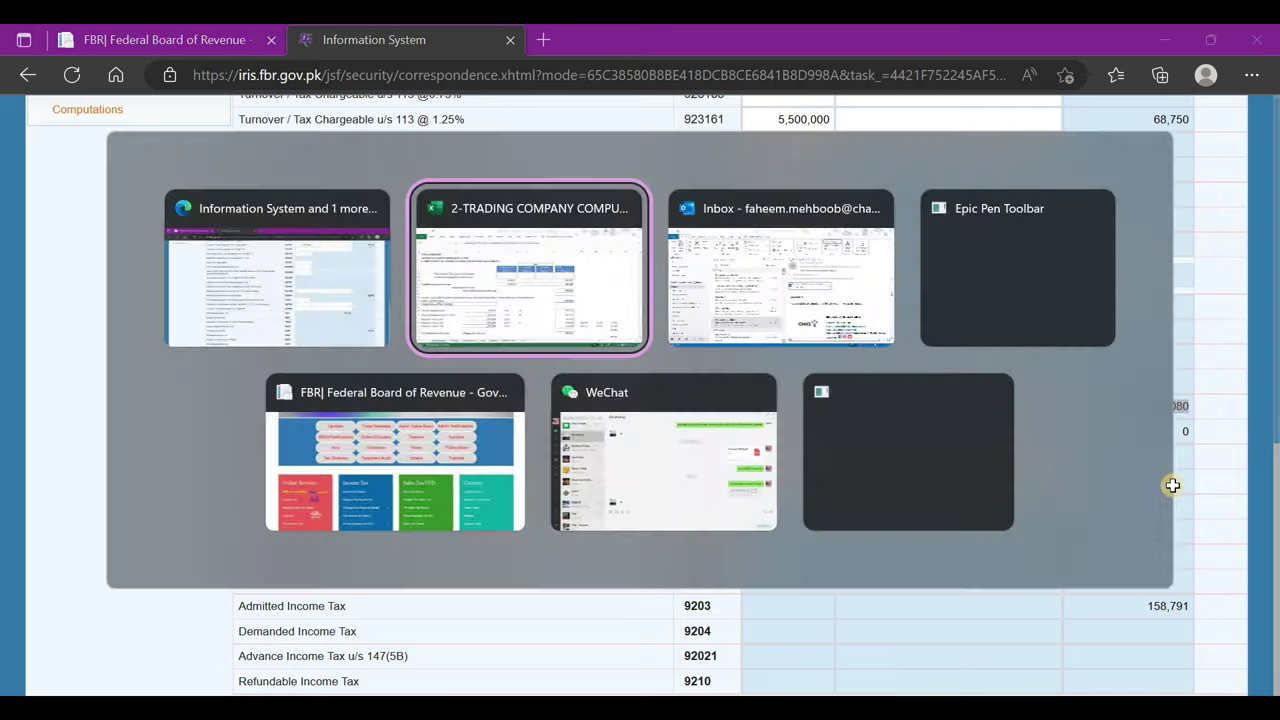
pyautogui.click(1120, 600)
pyautogui.press('Down')
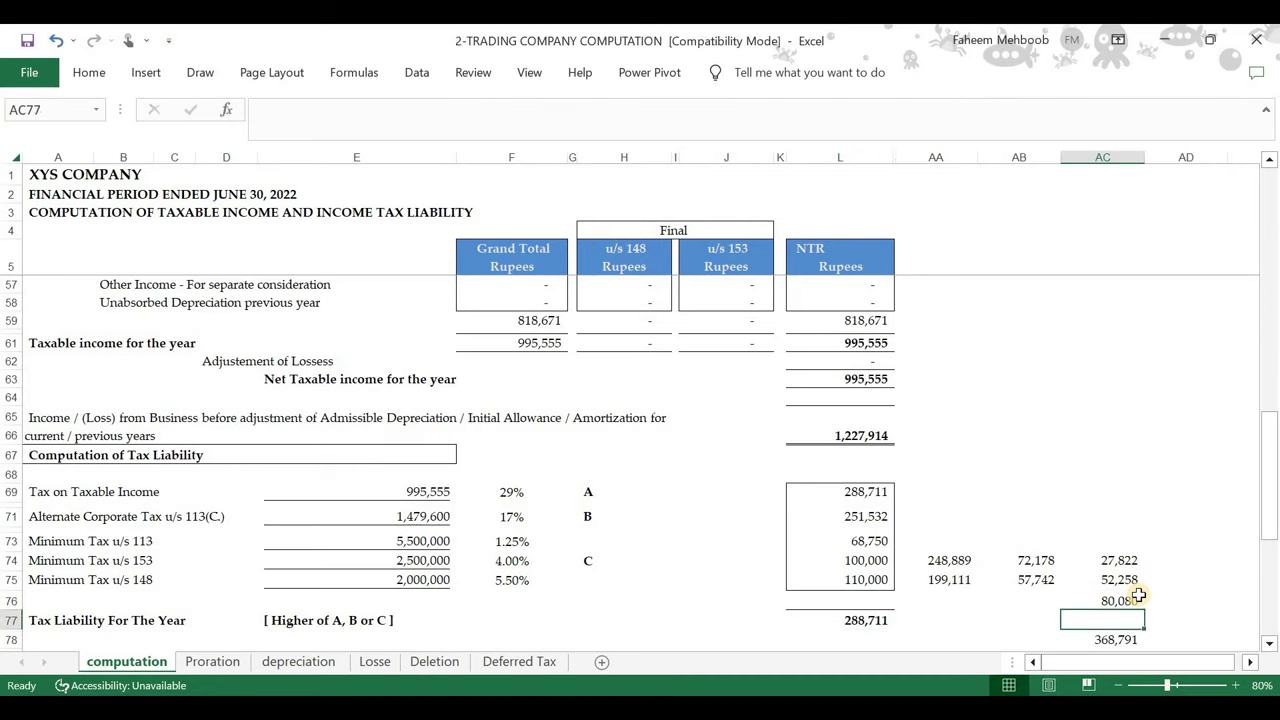
# Locate the net tax payable in cell AC80 and compare it with Admitted Income Tax, code 9203, in the IRIS return
pyautogui.press('Down')
pyautogui.press('Down')
pyautogui.press('Down')
pyautogui.press('Down')
pyautogui.press('Down')
pyautogui.press('Down')
pyautogui.press('Up')
pyautogui.press('Up')
pyautogui.press('Up')
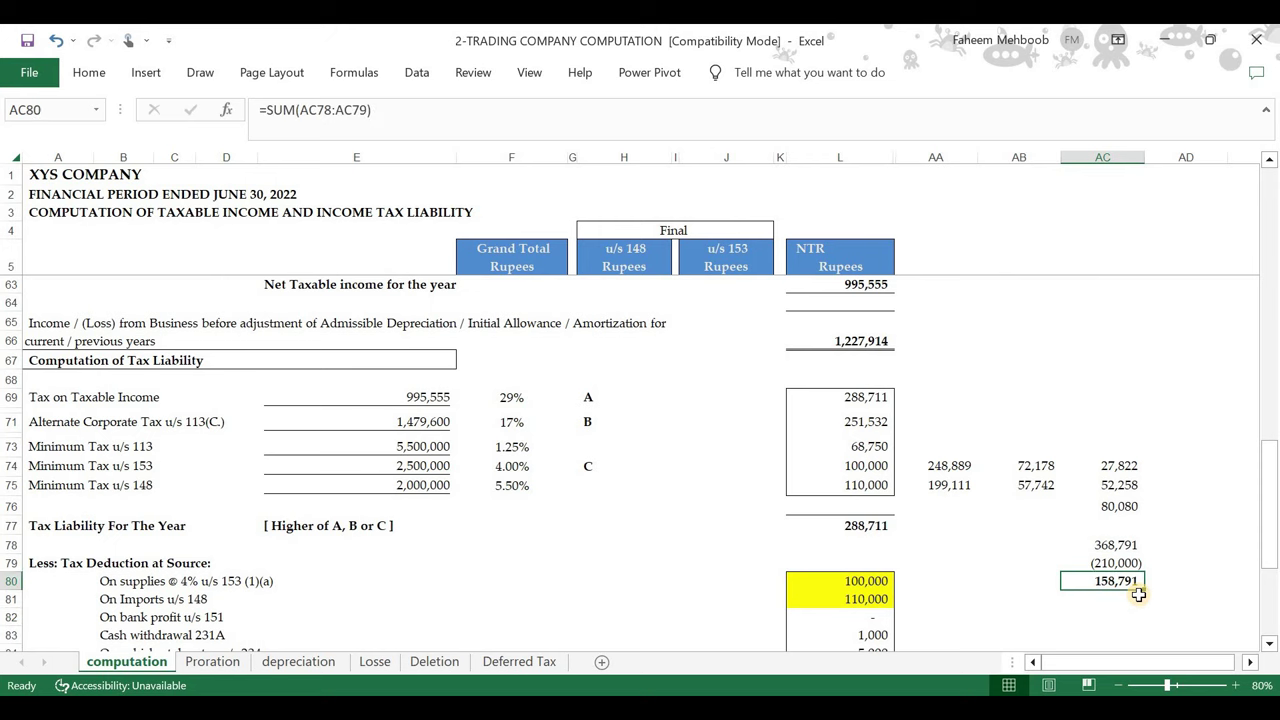
pyautogui.hotkey('alt', 'Tab')
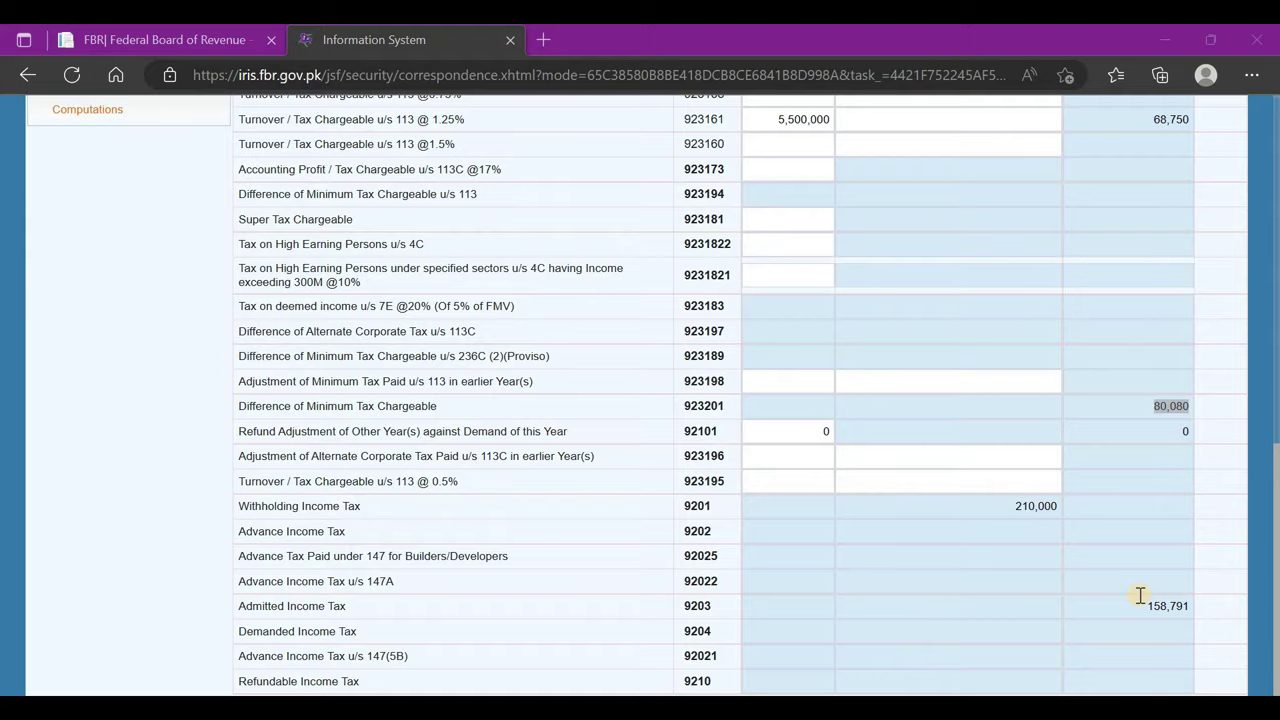
pyautogui.hotkey('alt', 'Tab')
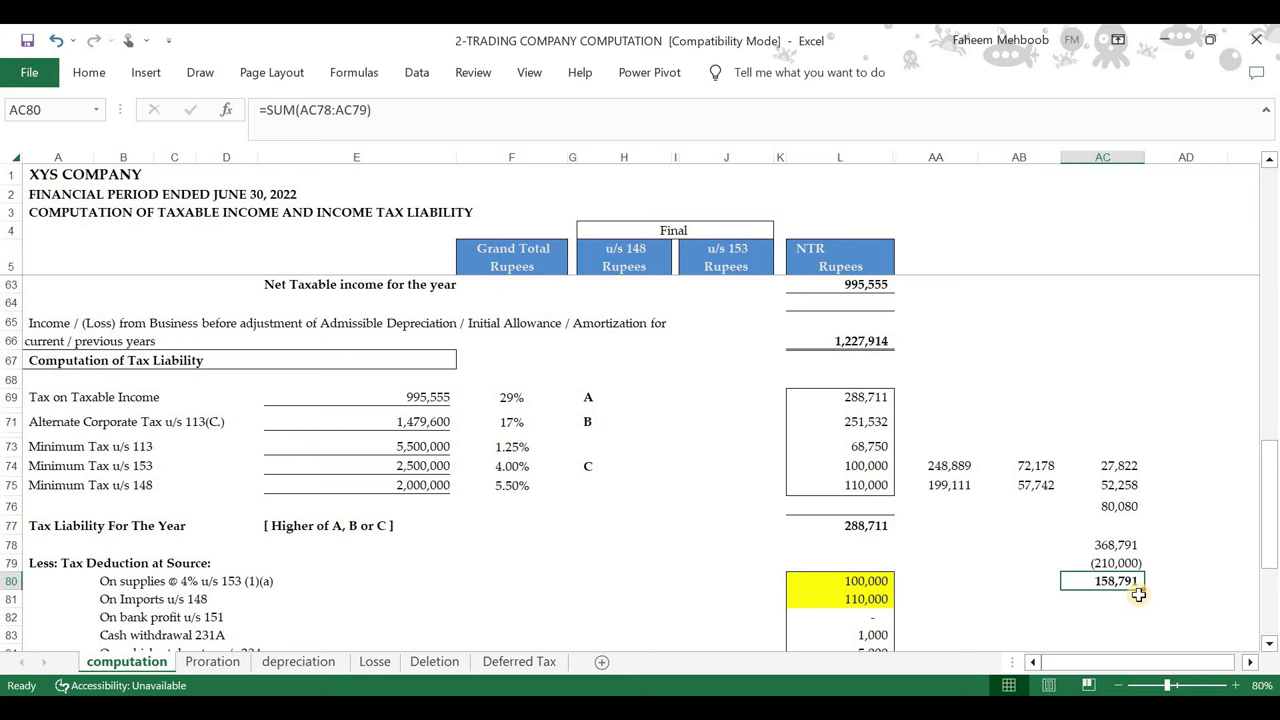
# Switch to IRIS and review the Manufacturing / Trading Items and Management, Administrative, Selling & Financial Expenses sections, returning to Computations
pyautogui.hotkey('alt', 'Tab')
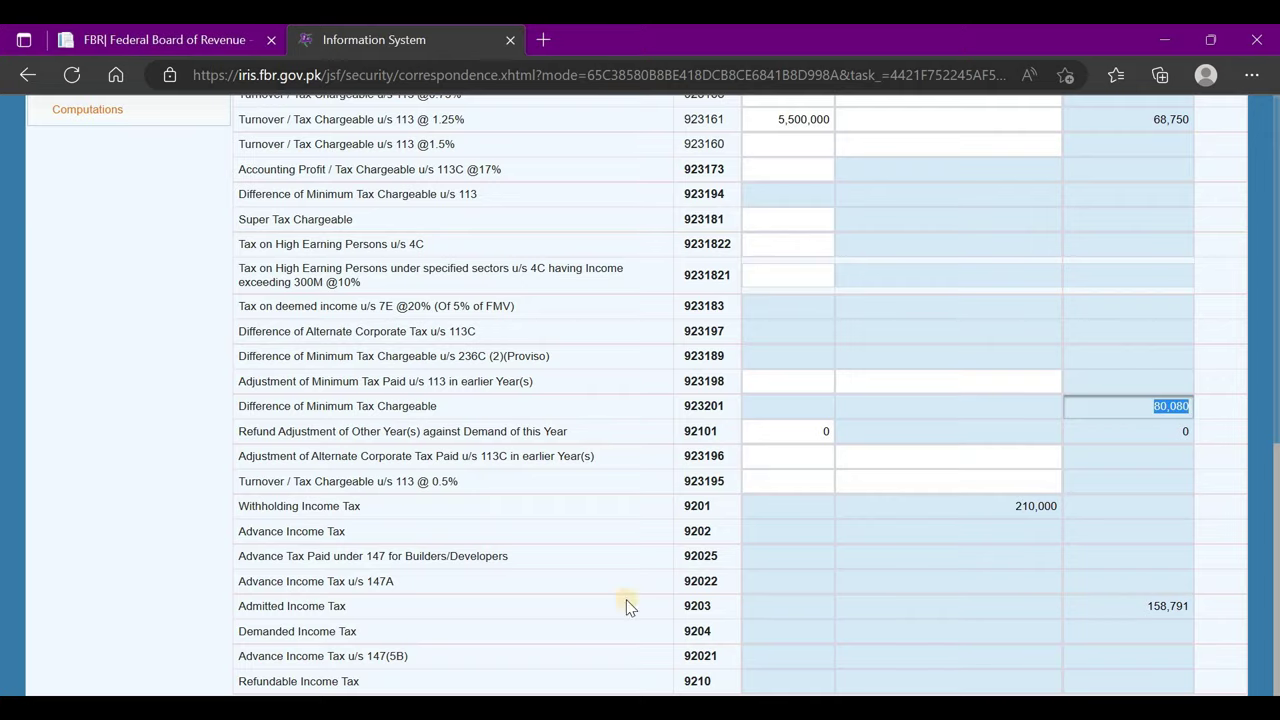
pyautogui.scroll(10, 400, 450)
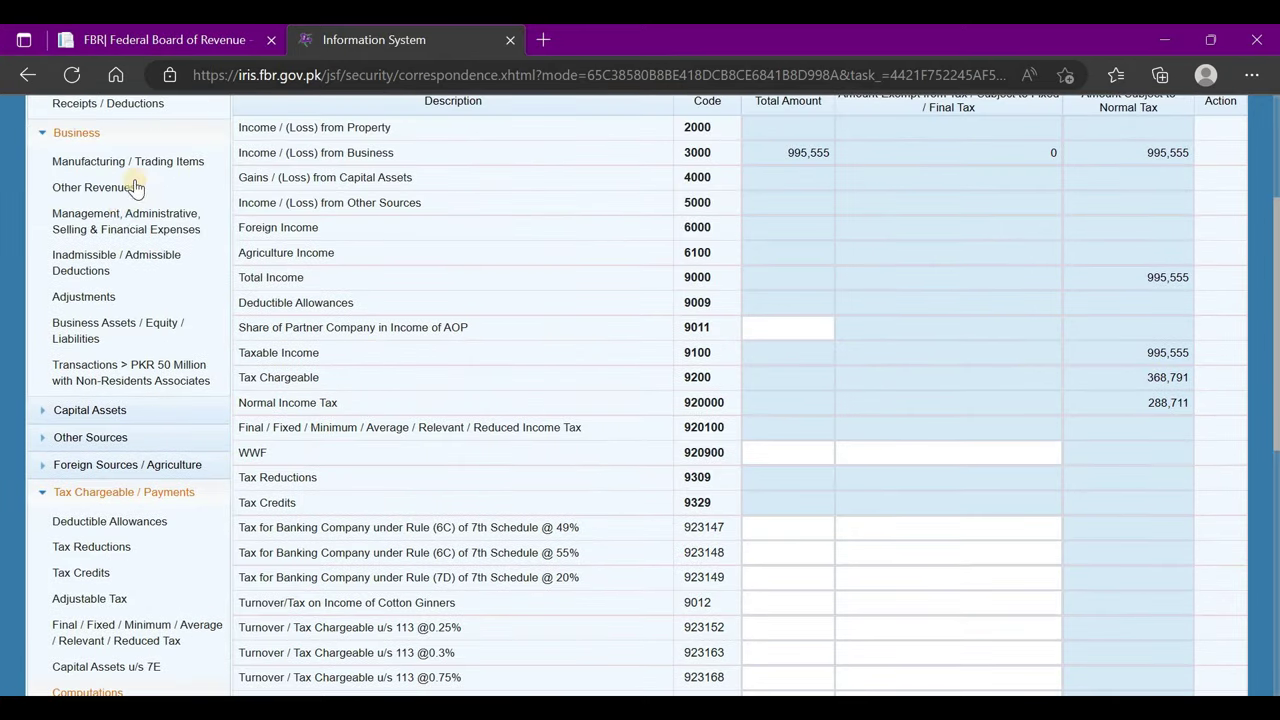
pyautogui.click(167, 161)
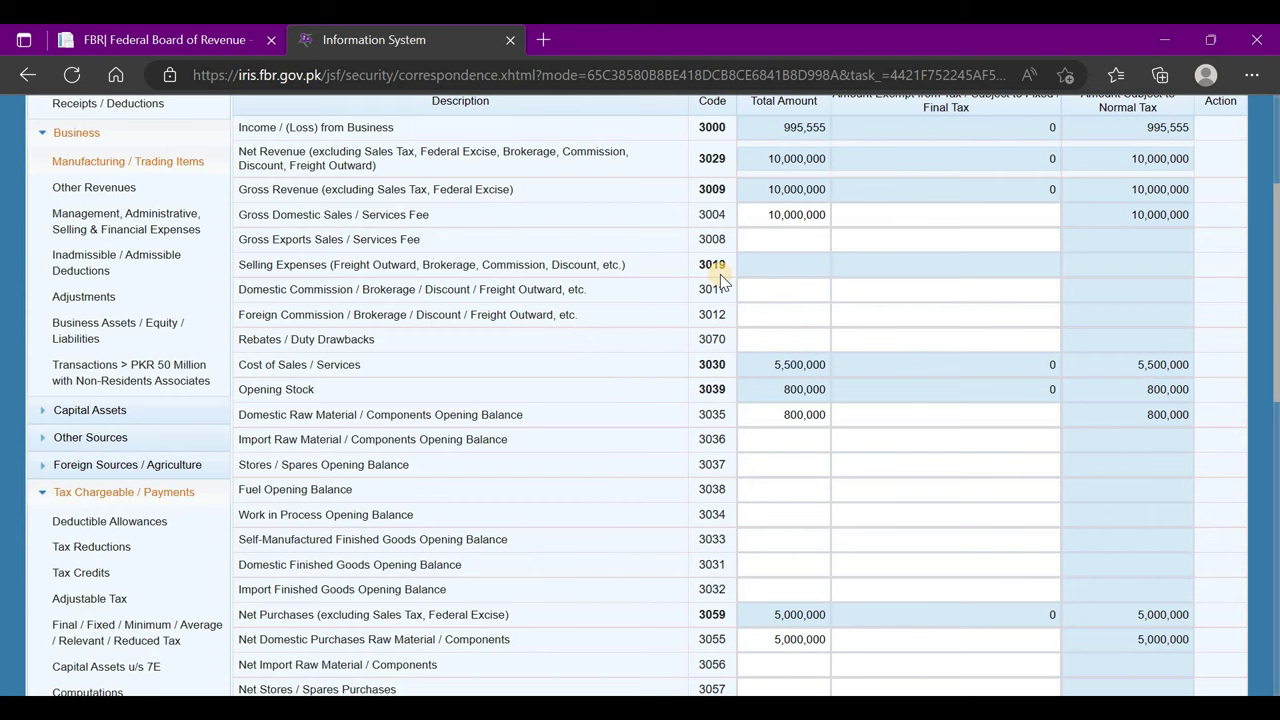
pyautogui.scroll(1, 532, 340)
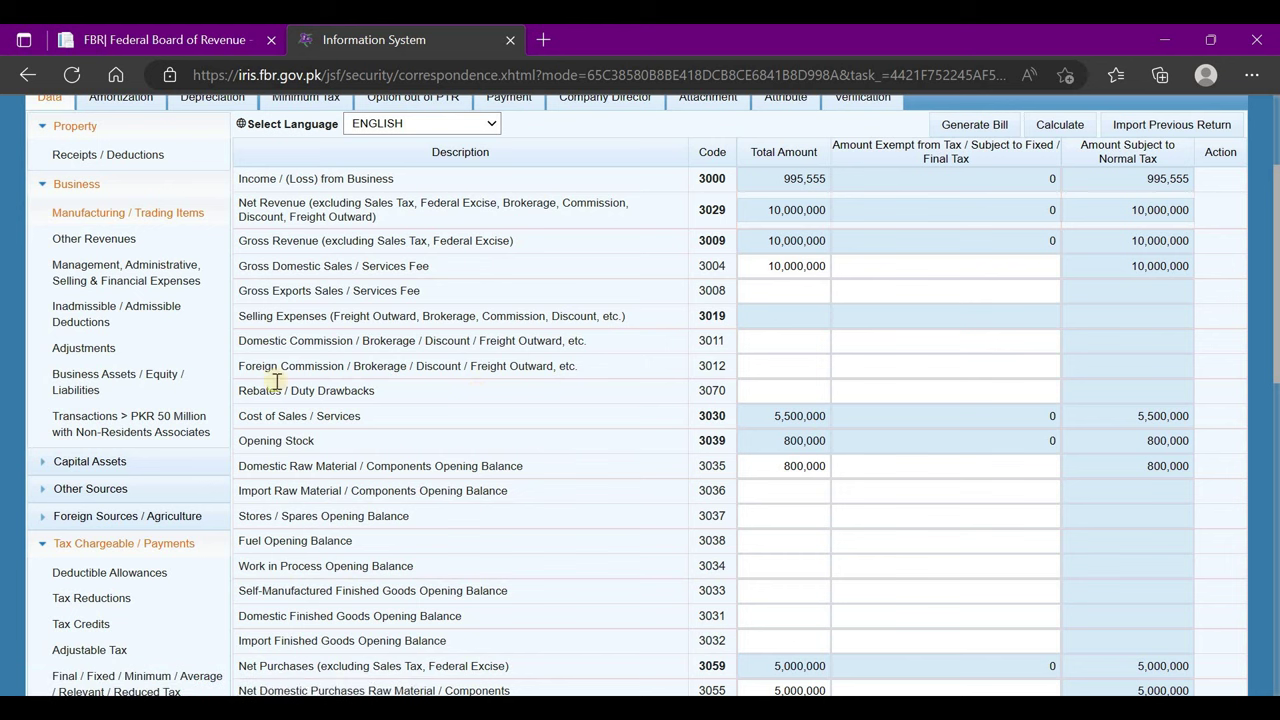
pyautogui.click(150, 265)
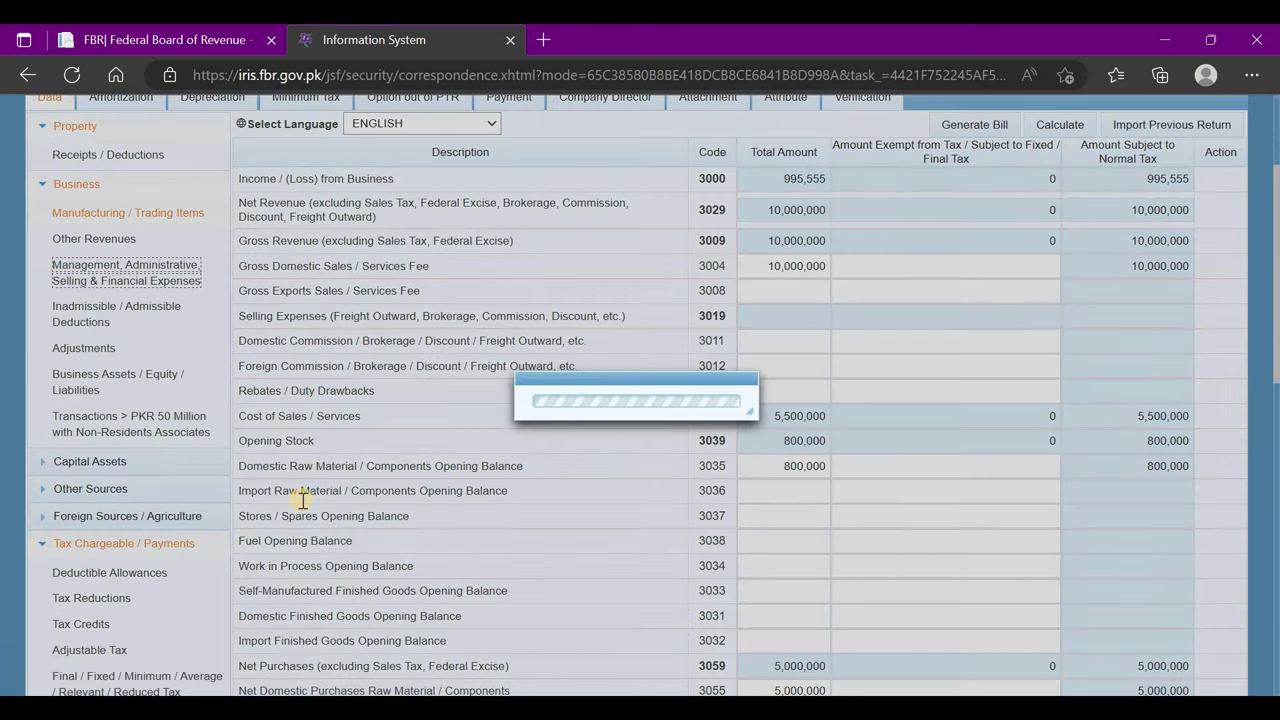
pyautogui.scroll(-2, 190, 535)
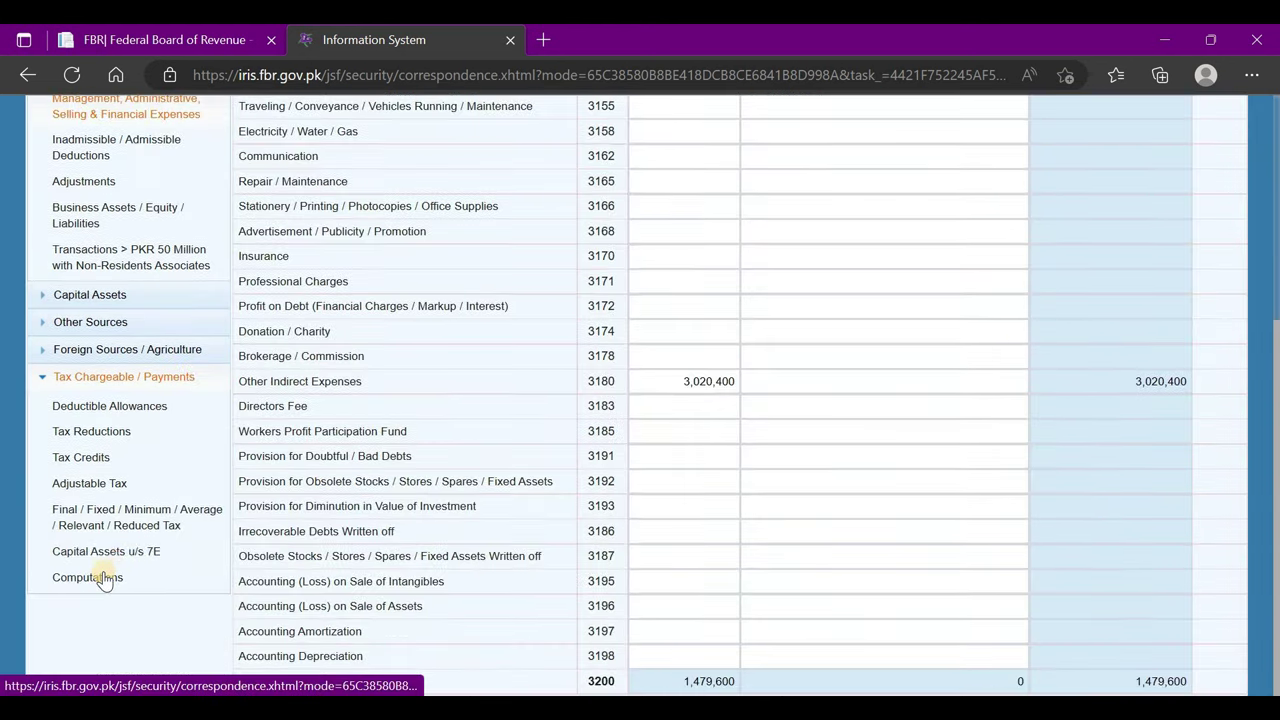
pyautogui.click(103, 577)
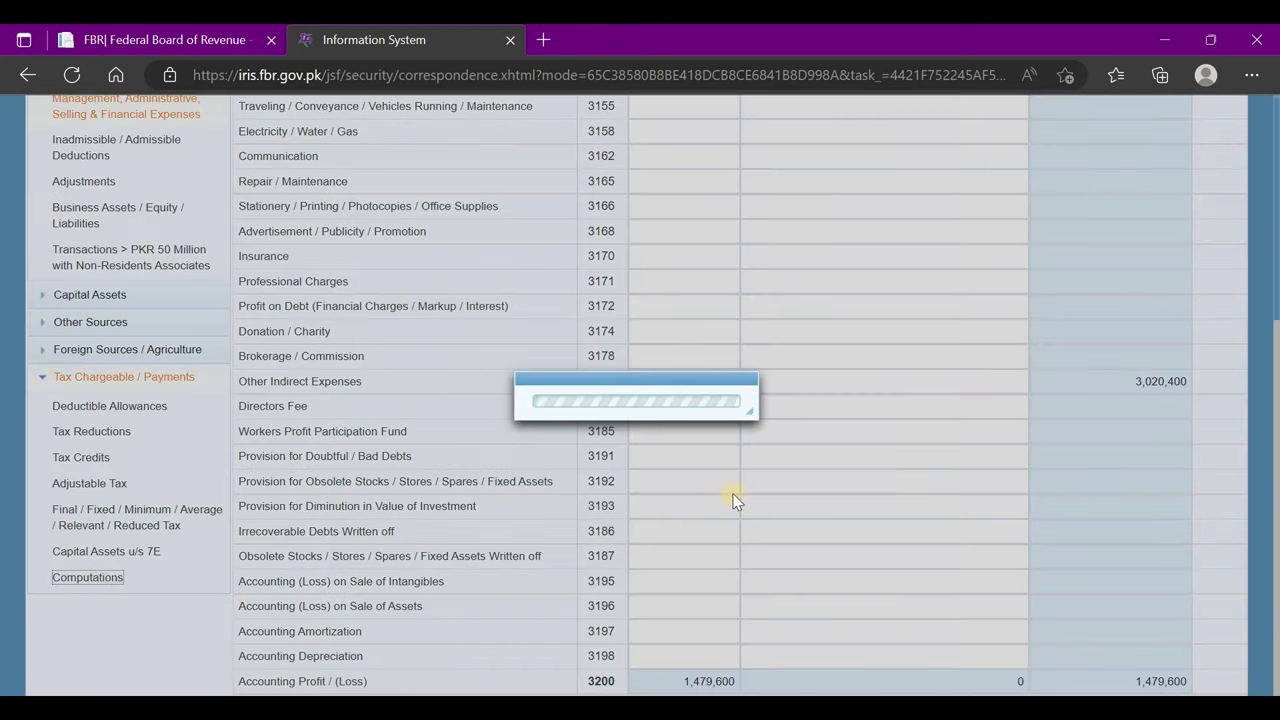
pyautogui.scroll(1, 1123, 429)
# Compare Excel's tax liability in L77 with the IRIS Normal Income Tax, code 920000, and highlight Tax Chargeable, code 9200
pyautogui.hotkey('alt', 'Tab')
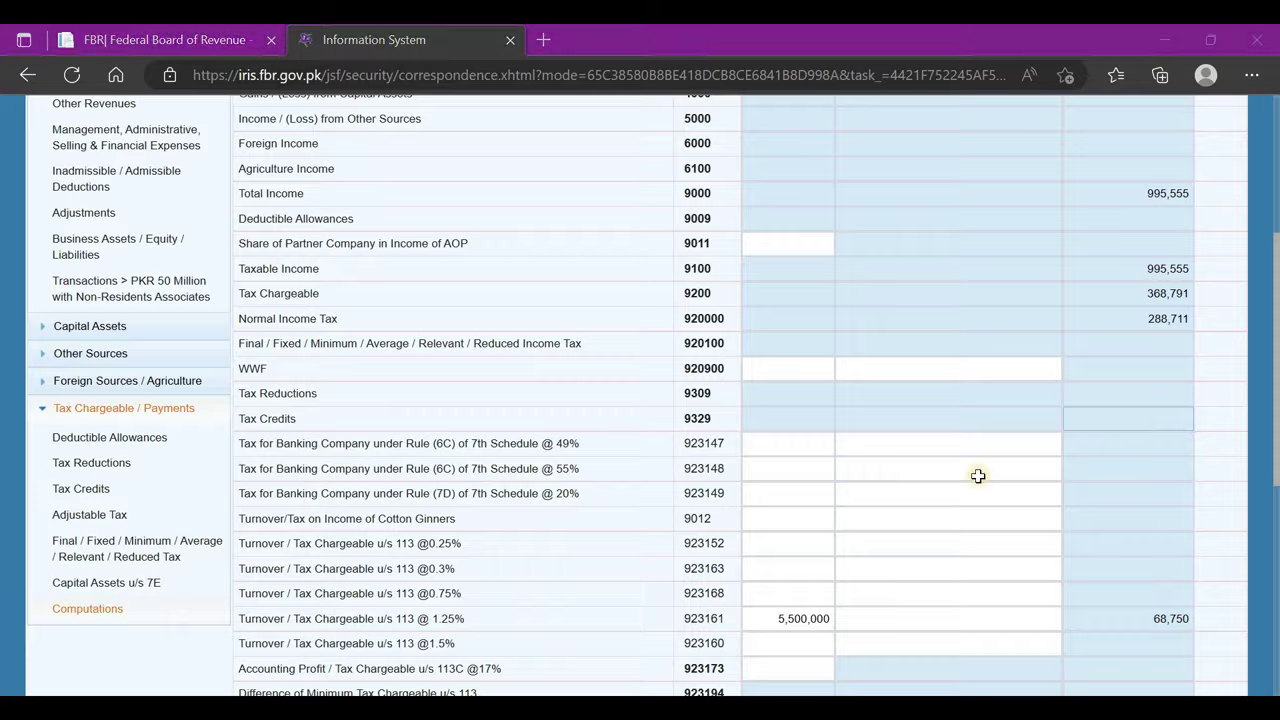
pyautogui.click(862, 527)
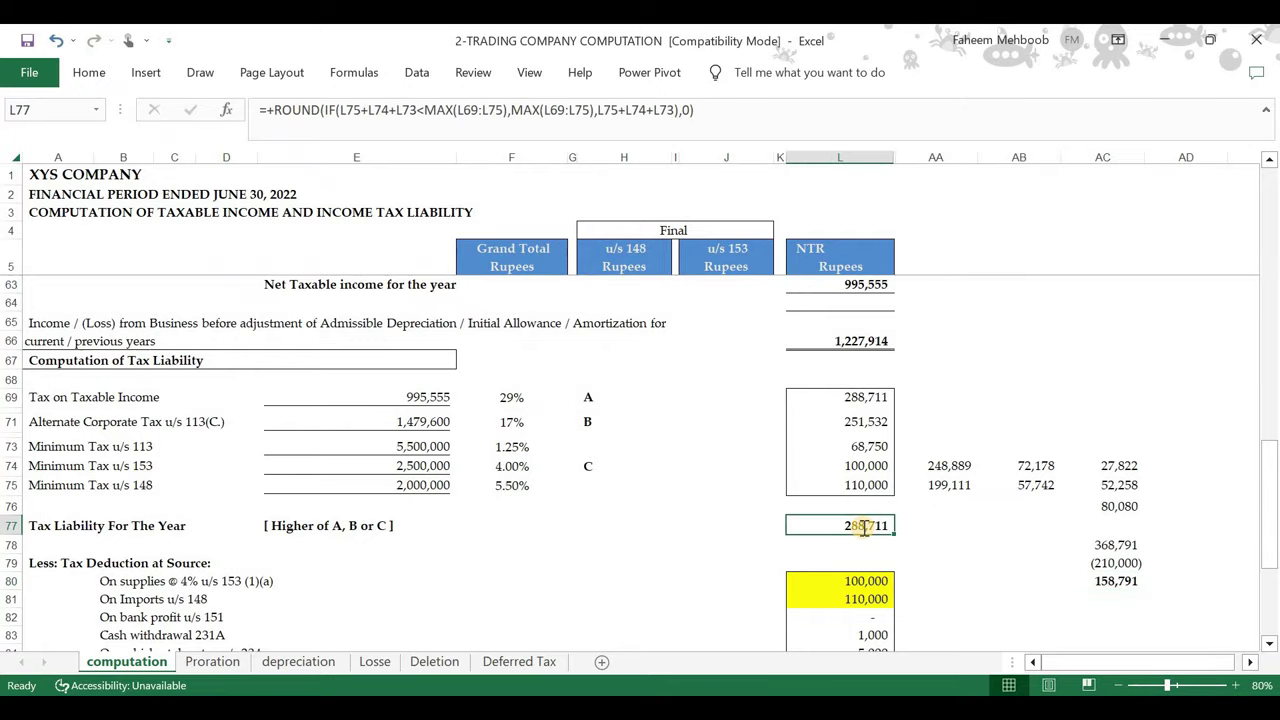
pyautogui.hotkey('alt', 'Tab')
pyautogui.click(1146, 320)
pyautogui.doubleClick(1182, 318)
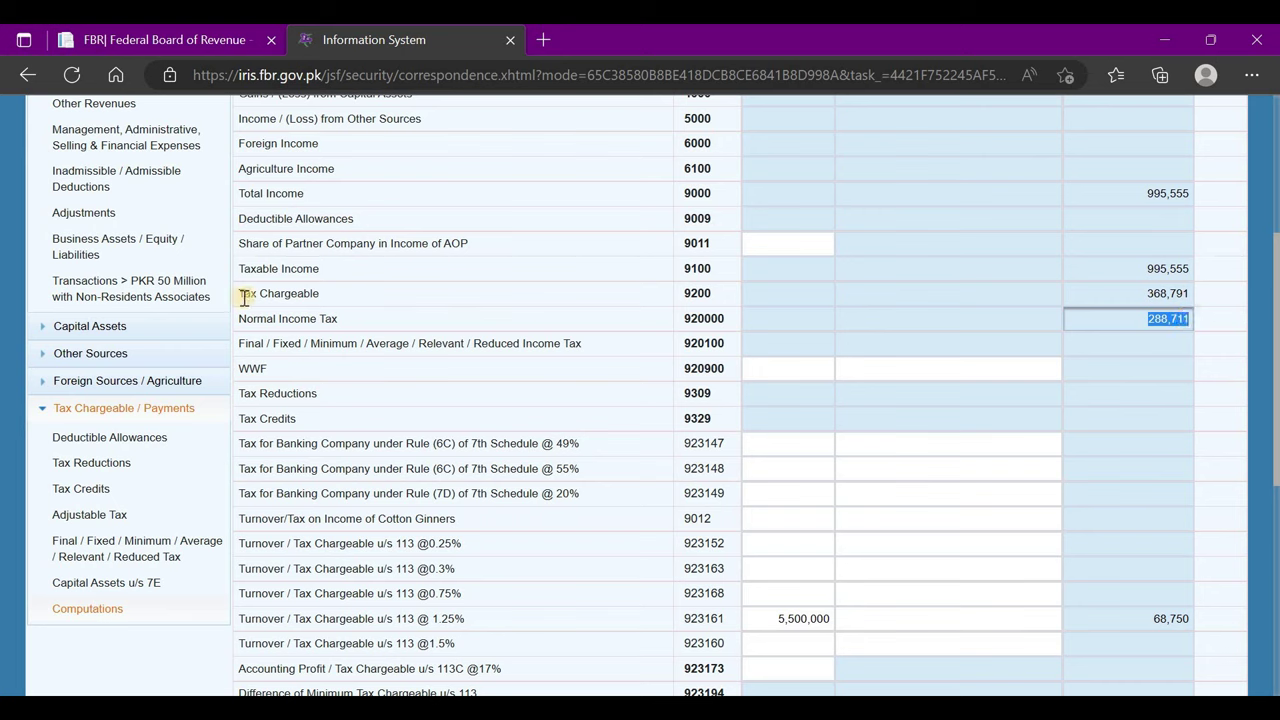
pyautogui.tripleClick(314, 293)
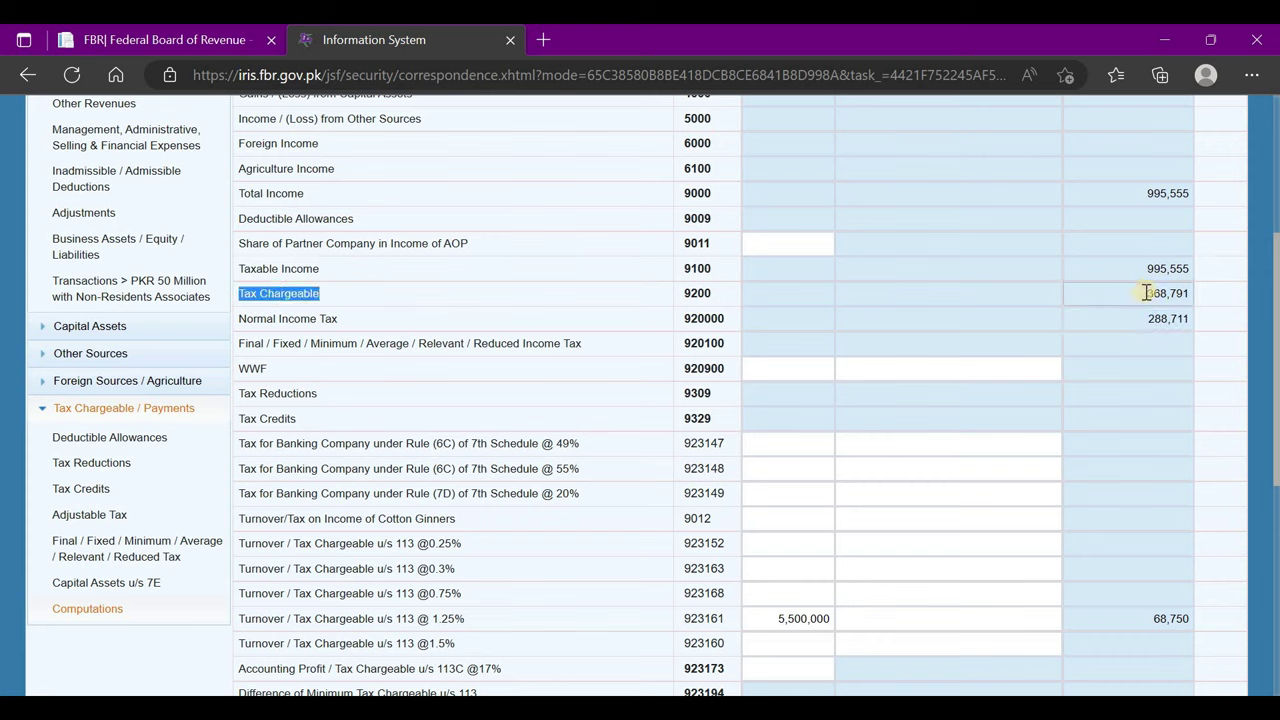
pyautogui.doubleClick(1190, 292)
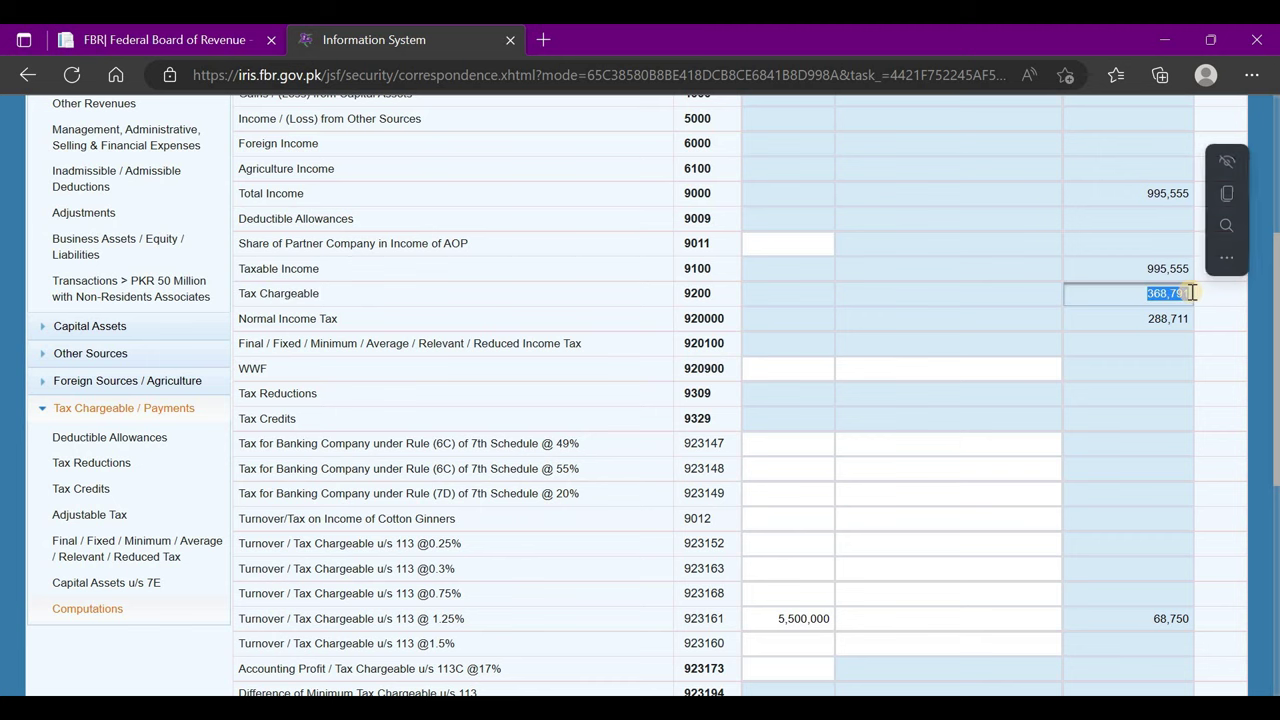
# Open the Windows Calculator over the IRIS return
pyautogui.press('super')
pyautogui.write('cal')
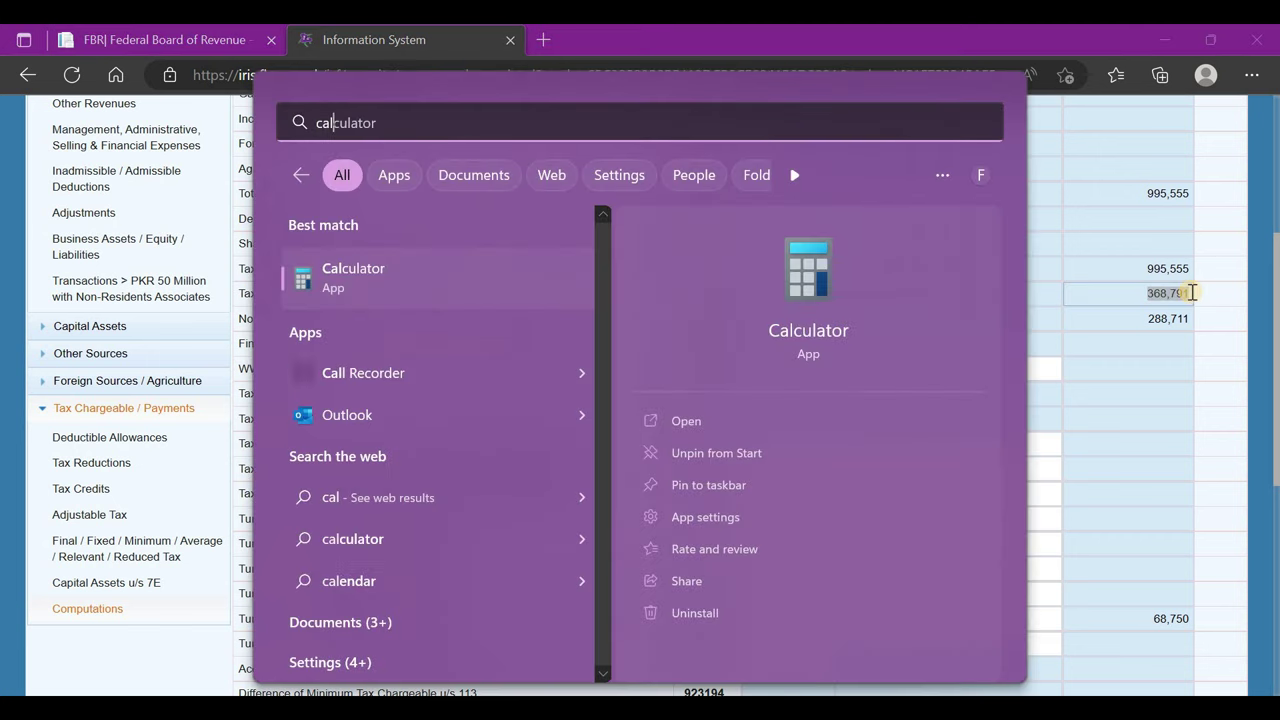
pyautogui.press('Return')
pyautogui.write('288711 + ')
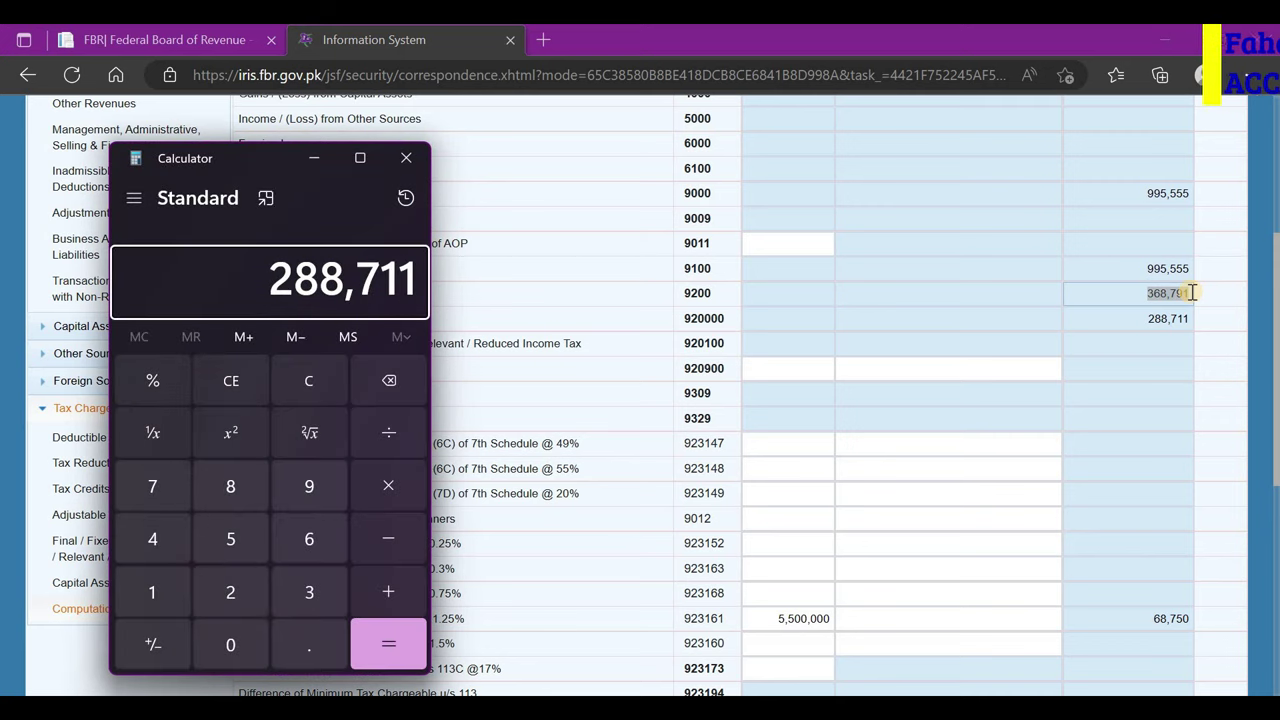
pyautogui.write('6')
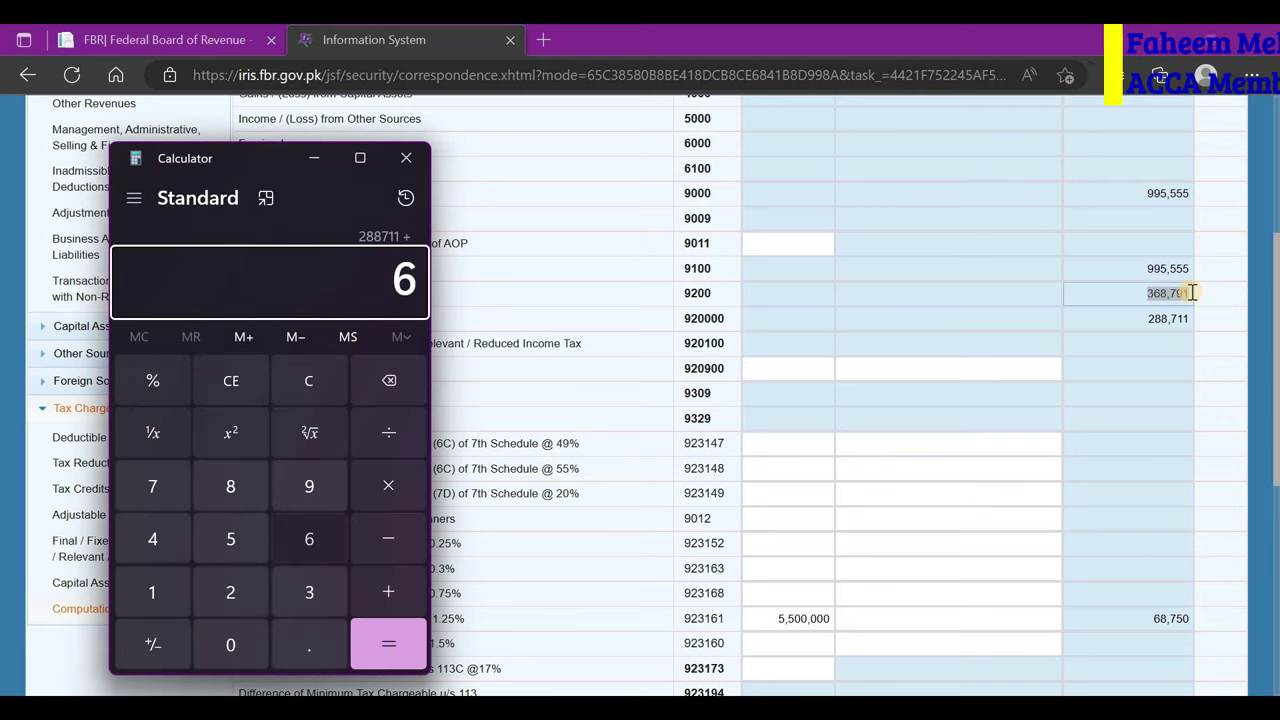
pyautogui.write('8750')
pyautogui.press('Return')
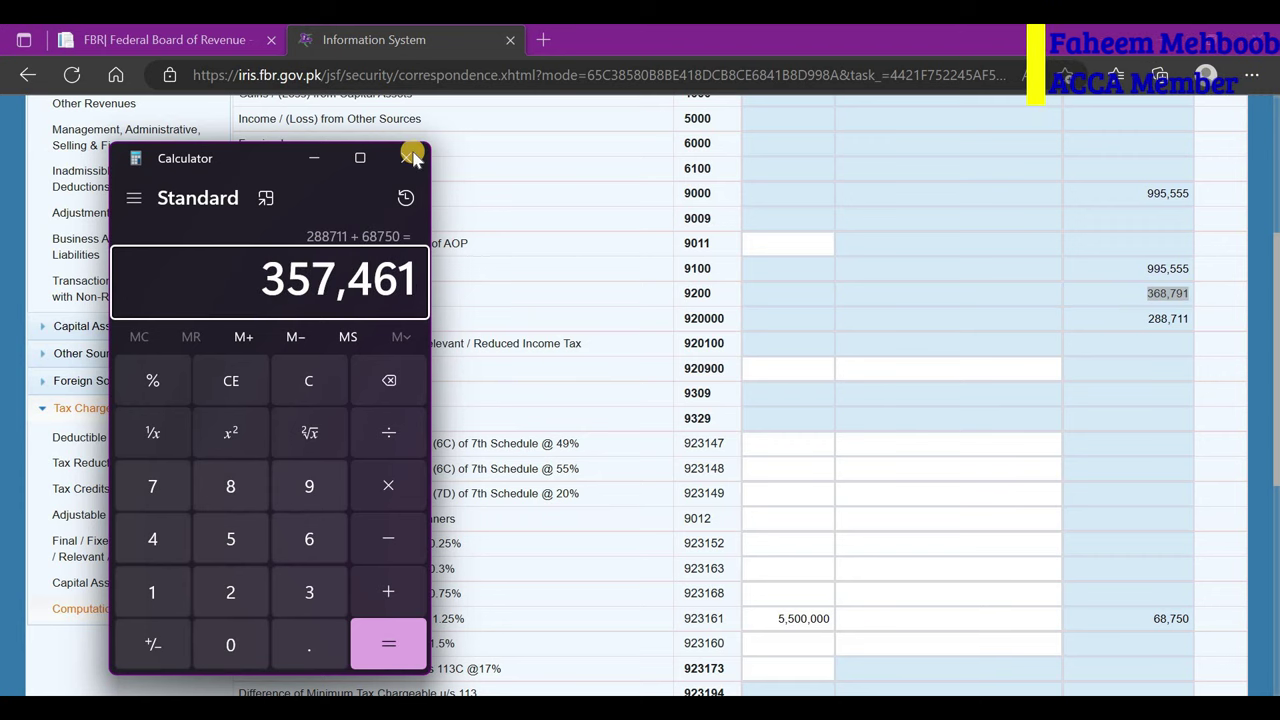
pyautogui.click(390, 280)
pyautogui.press('Escape')
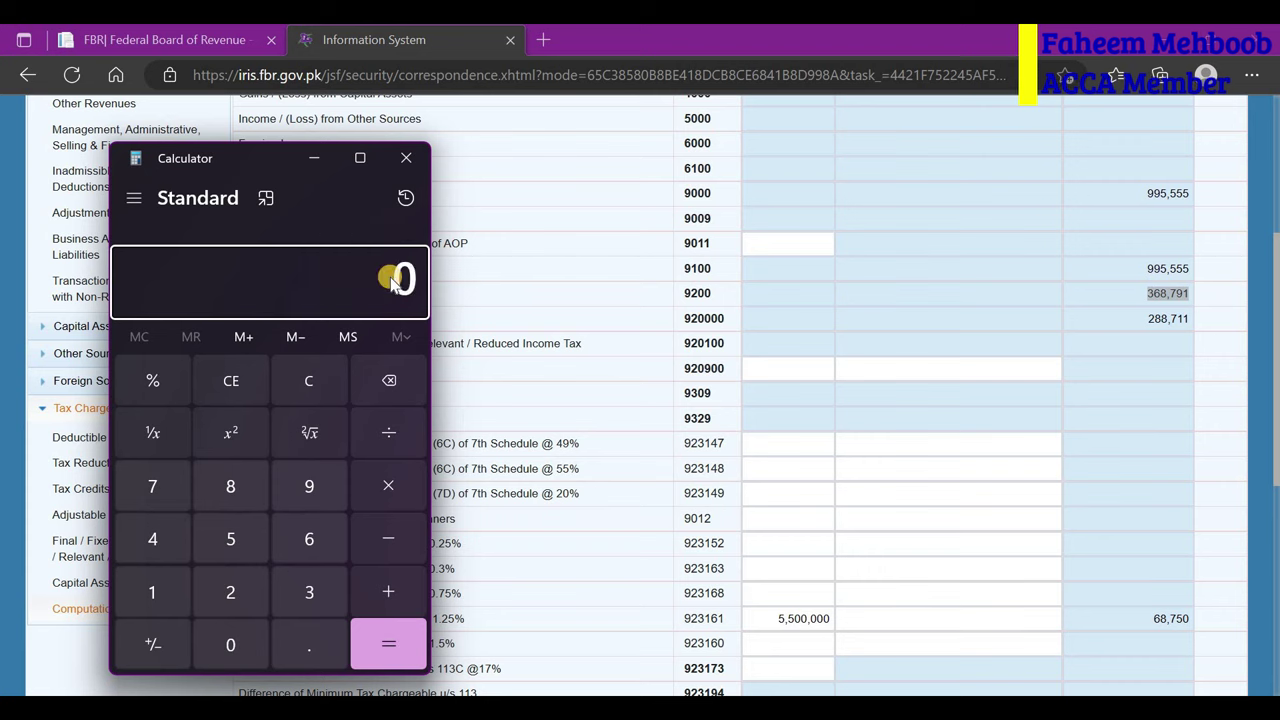
# Add the normal income tax 288711 and the minimum tax difference 80080, close the calculator and check against Tax Chargeable
pyautogui.write('288711')
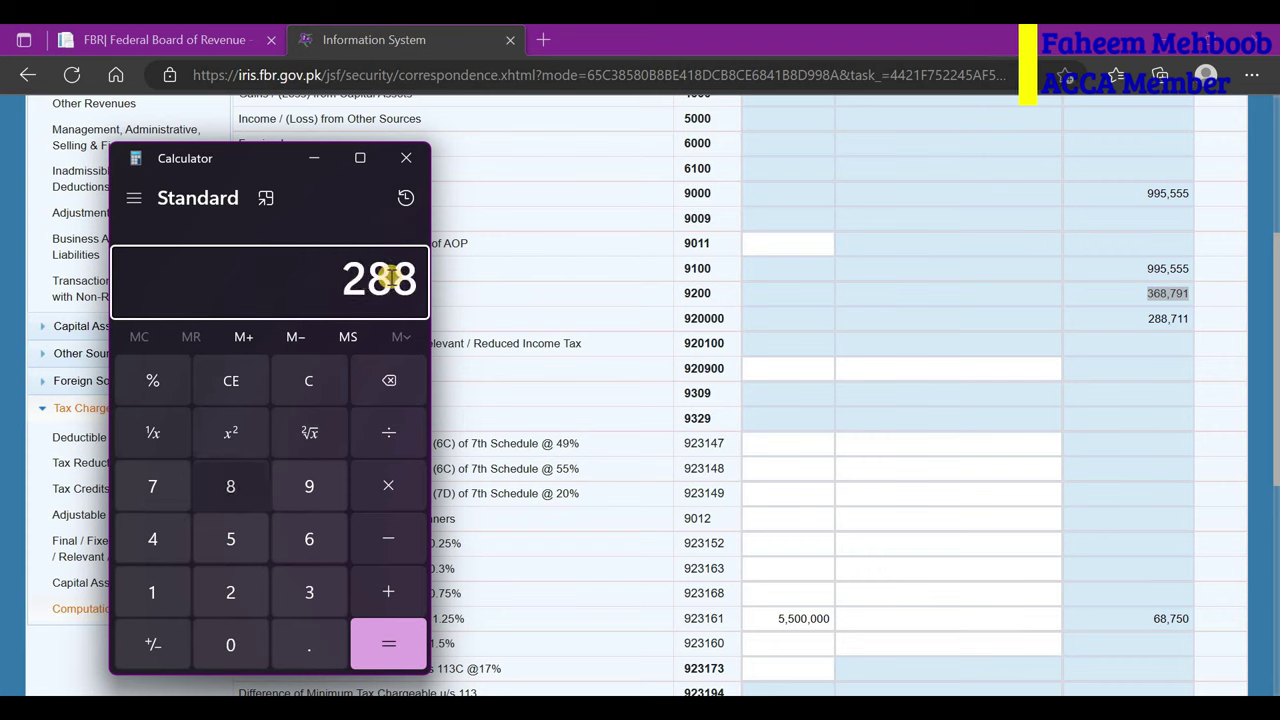
pyautogui.press('+')
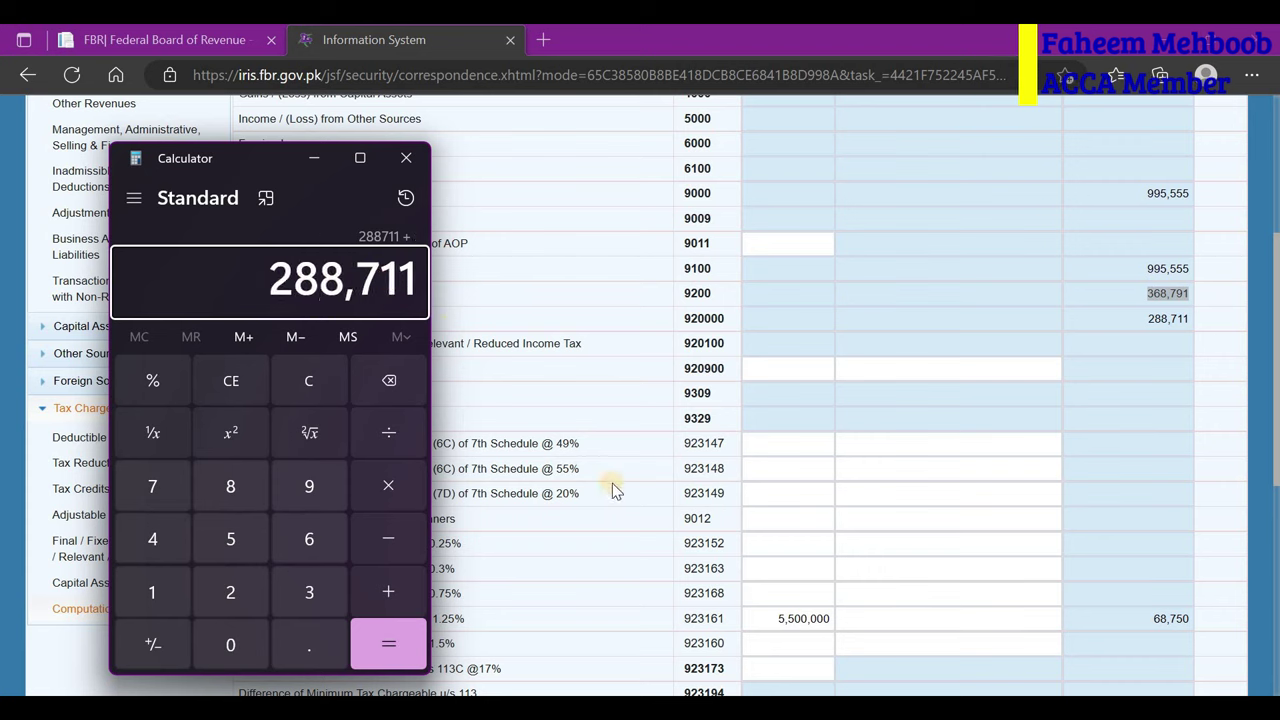
pyautogui.scroll(-1, 612, 482)
pyautogui.scroll(-3, 613, 482)
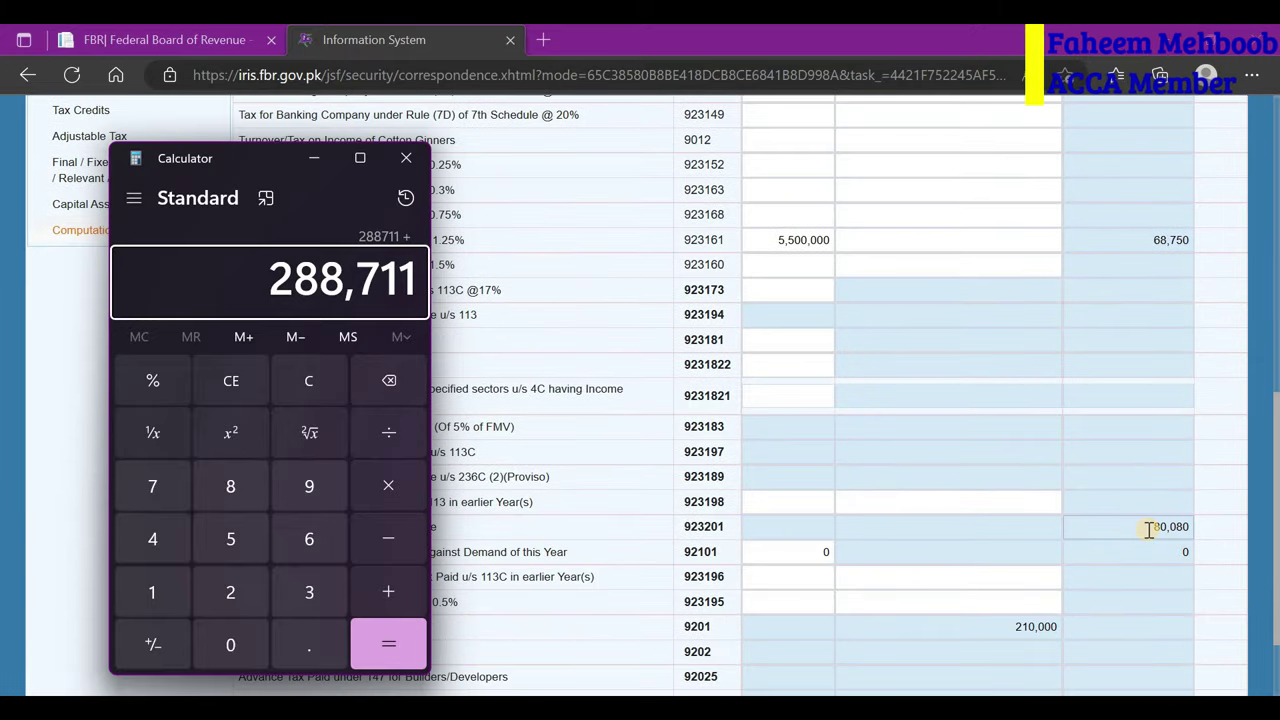
pyautogui.write('800')
pyautogui.write('80,080')
pyautogui.press('Return')
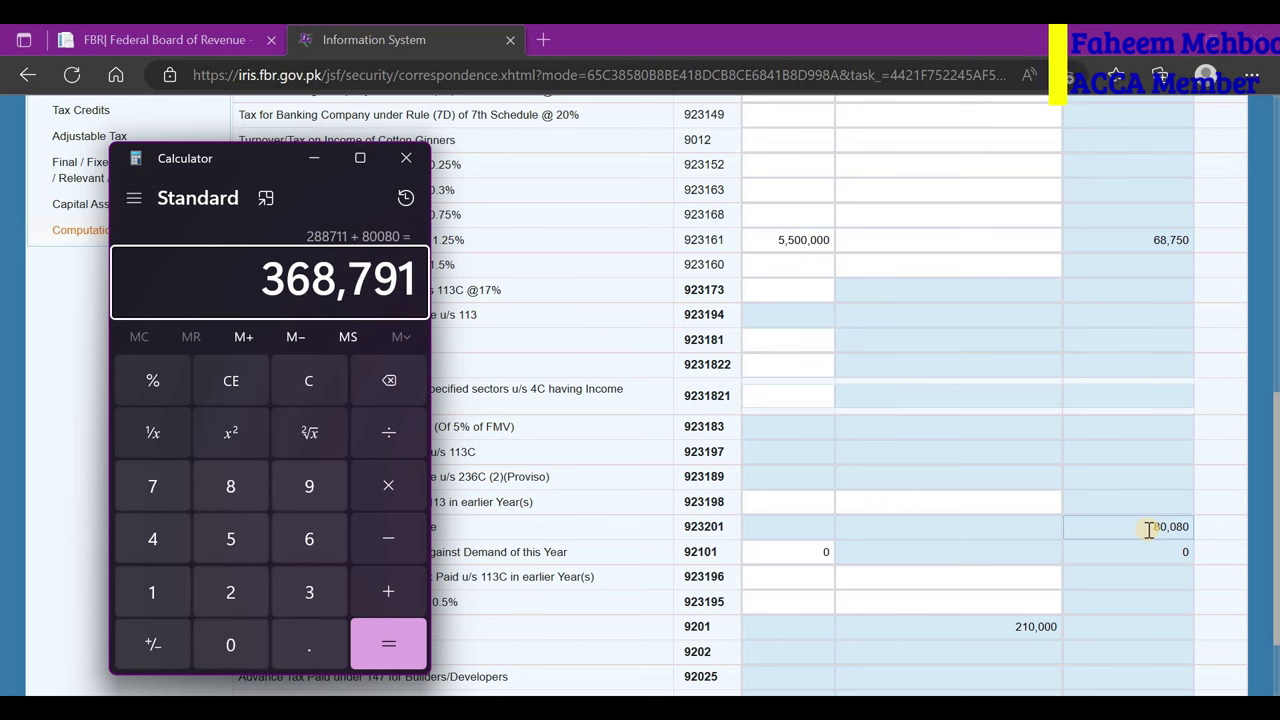
pyautogui.click(406, 158)
pyautogui.scroll(3, 775, 370)
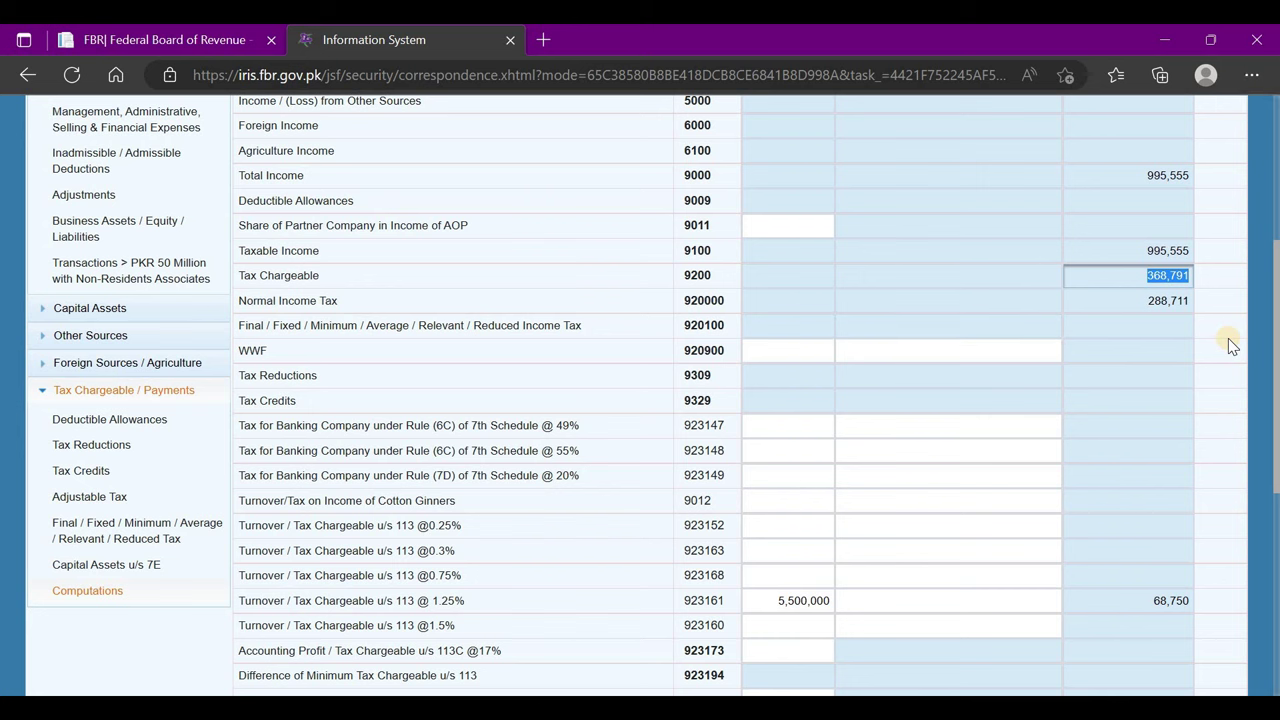
# Open the return's Minimum Tax schedule and examine the Import u/s 148 @5.5% and Payment for Goods u/s 153(1)(a) @4% rows
pyautogui.hotkey('alt', 'Tab')
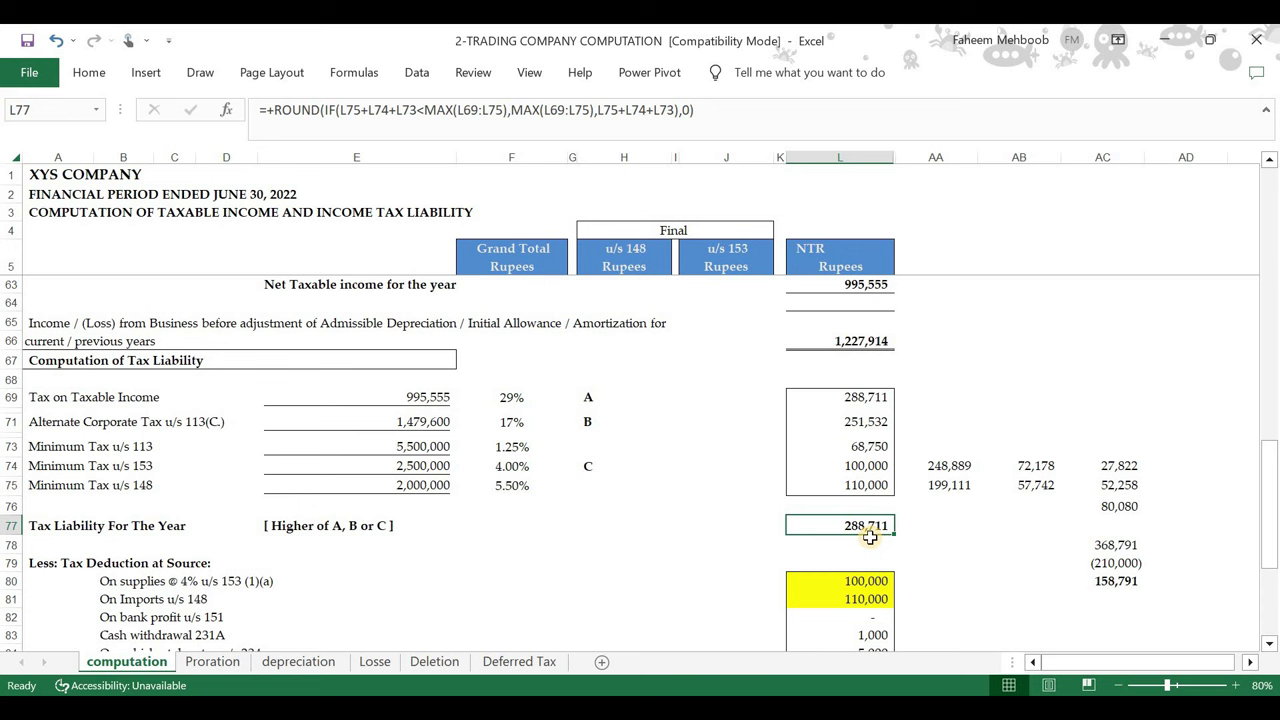
pyautogui.hotkey('alt', 'Tab')
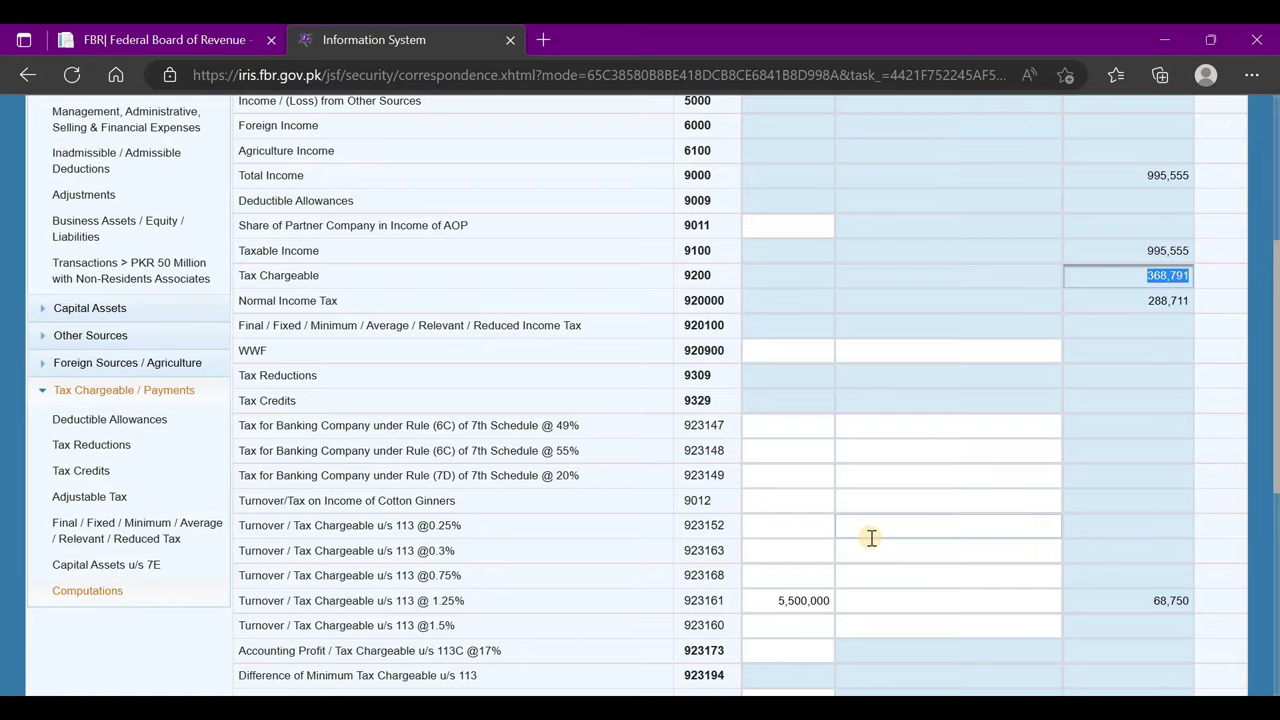
pyautogui.scroll(-5, 871, 537)
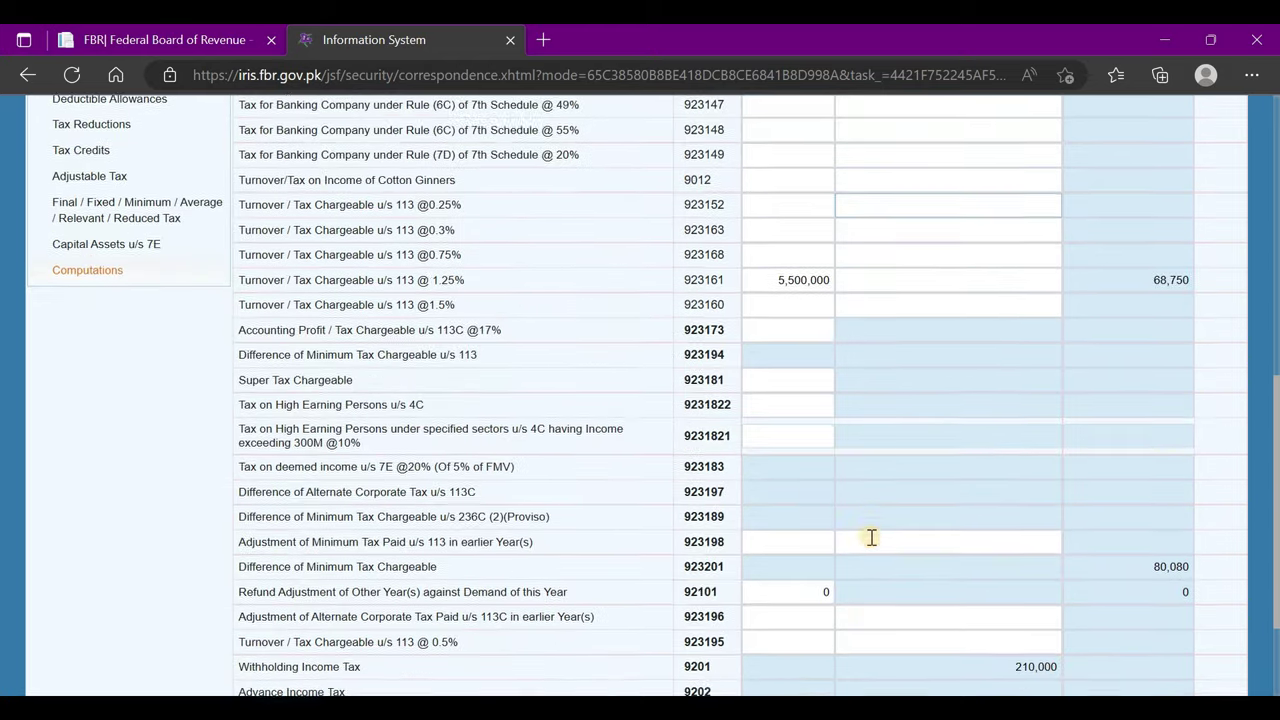
pyautogui.scroll(9, 871, 537)
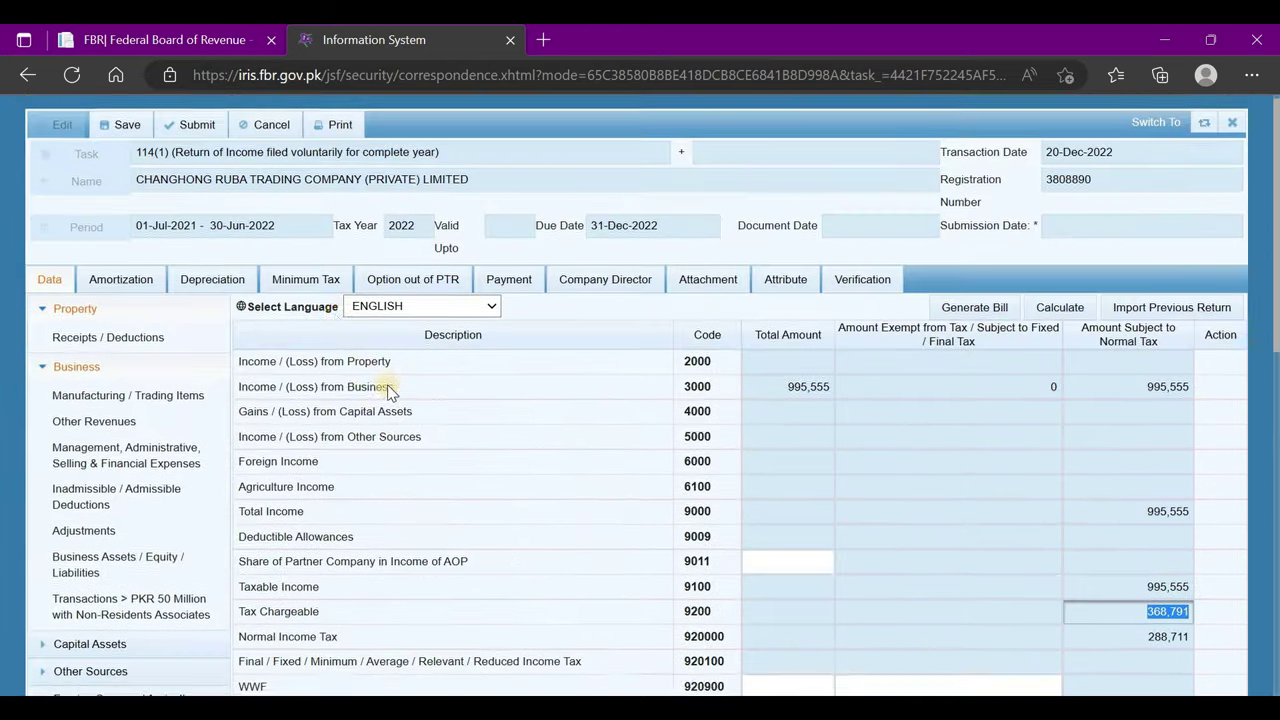
pyautogui.click(331, 290)
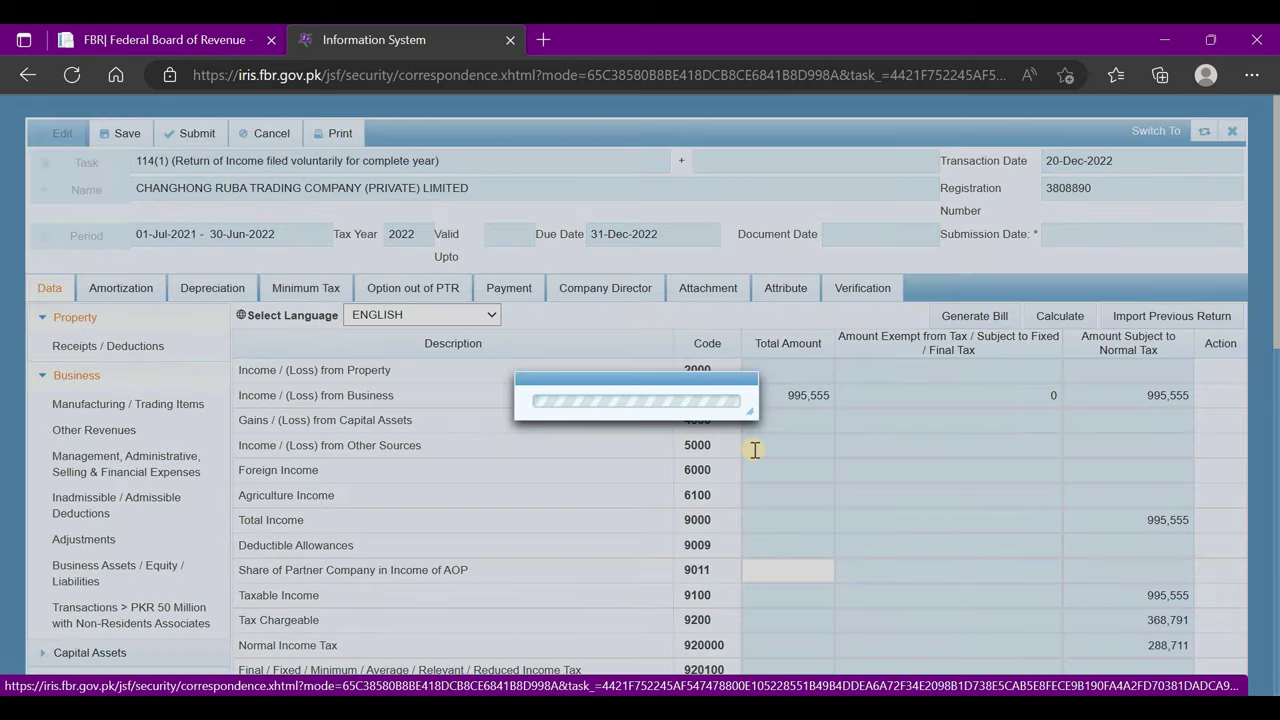
pyautogui.scroll(-3, 755, 450)
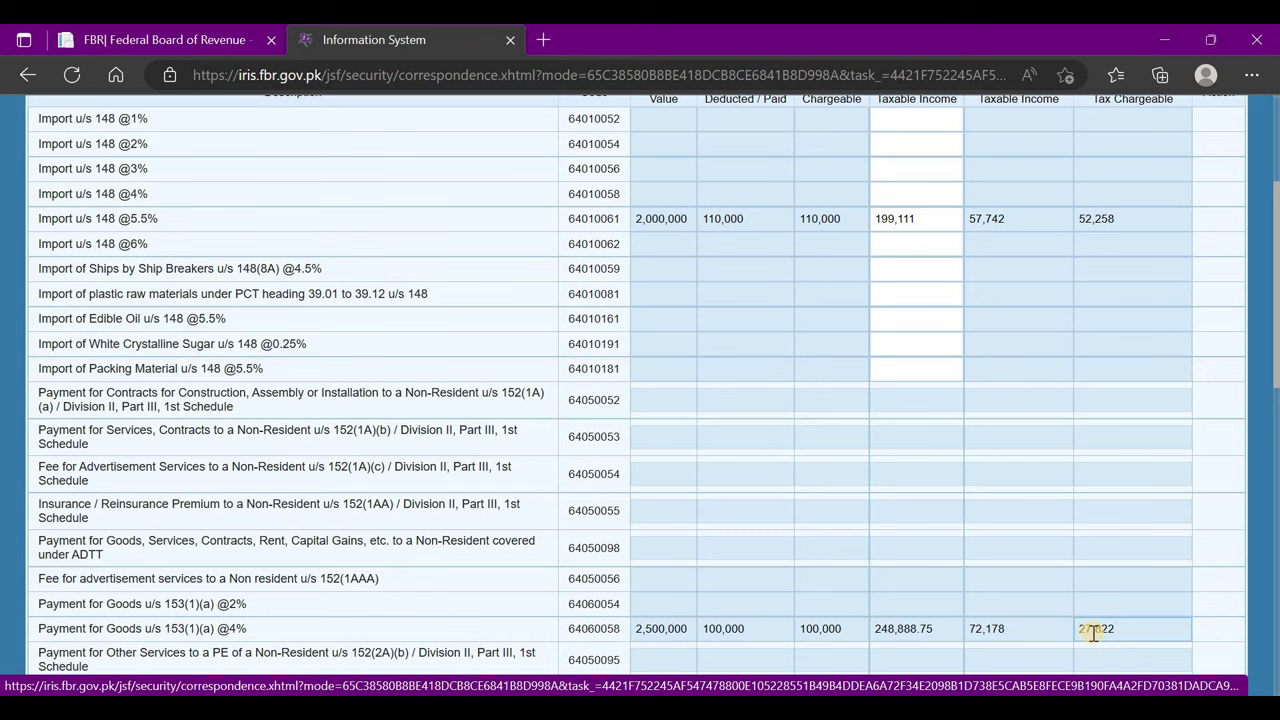
# Switch to the Excel computation and trace the attributable income formula in AA74 back to the section 153 sale, total sale and net taxable income
pyautogui.hotkey('alt', 'Tab')
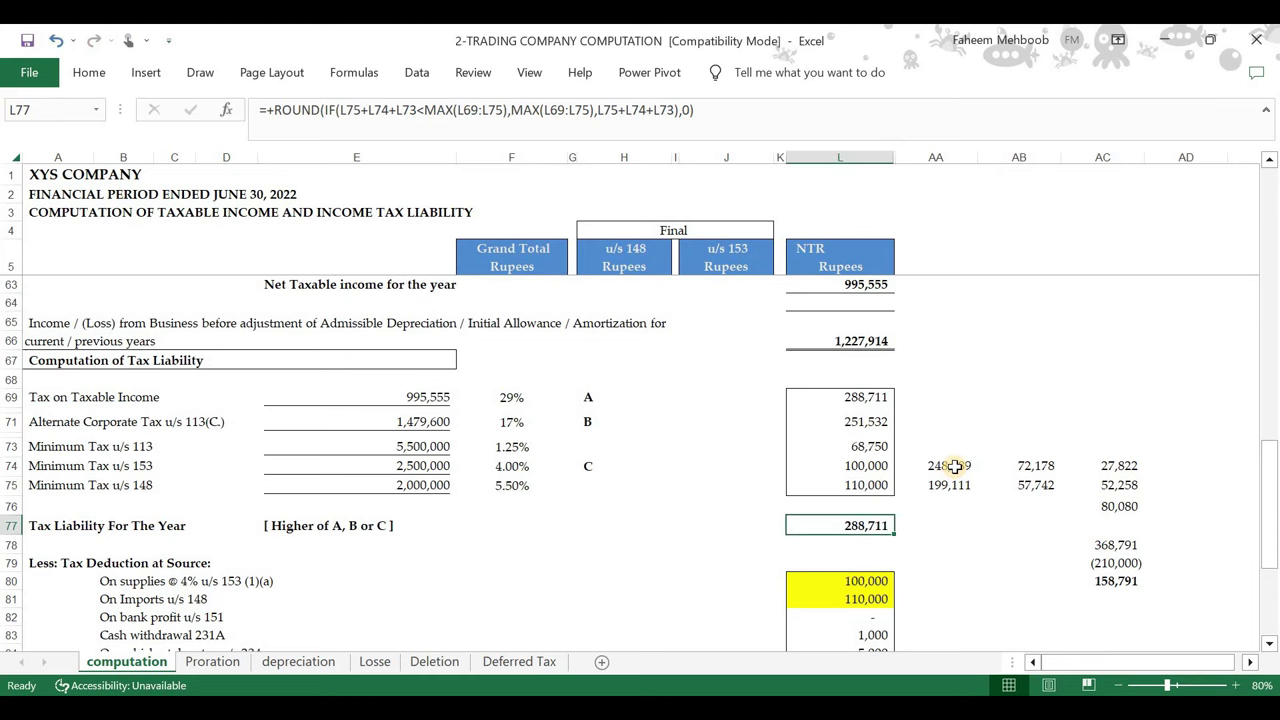
pyautogui.click(955, 466)
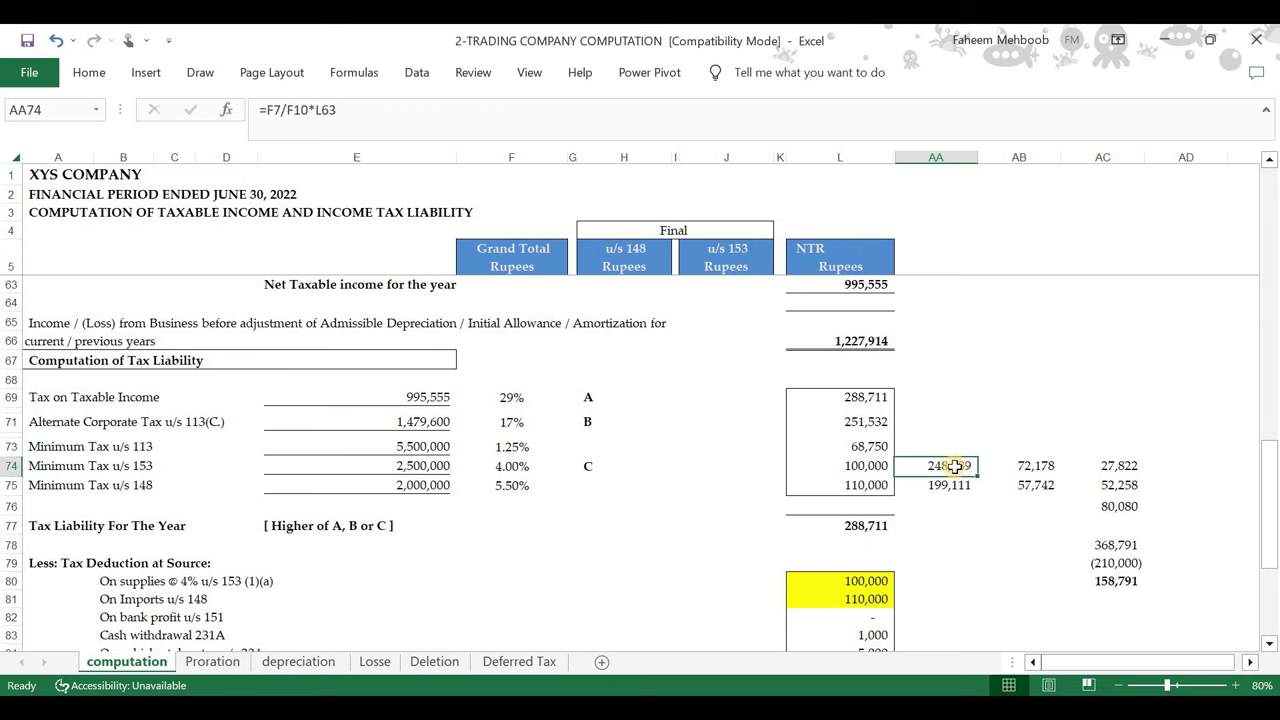
pyautogui.doubleClick(955, 466)
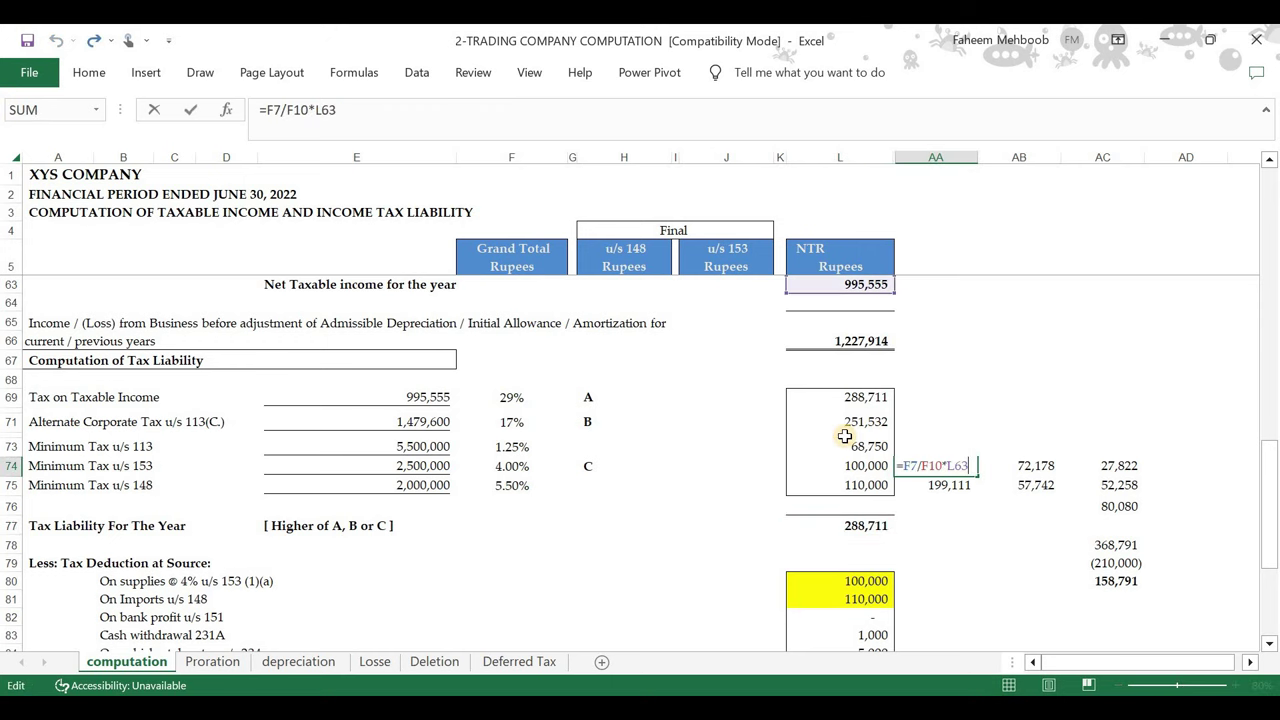
pyautogui.scroll(6, 845, 437)
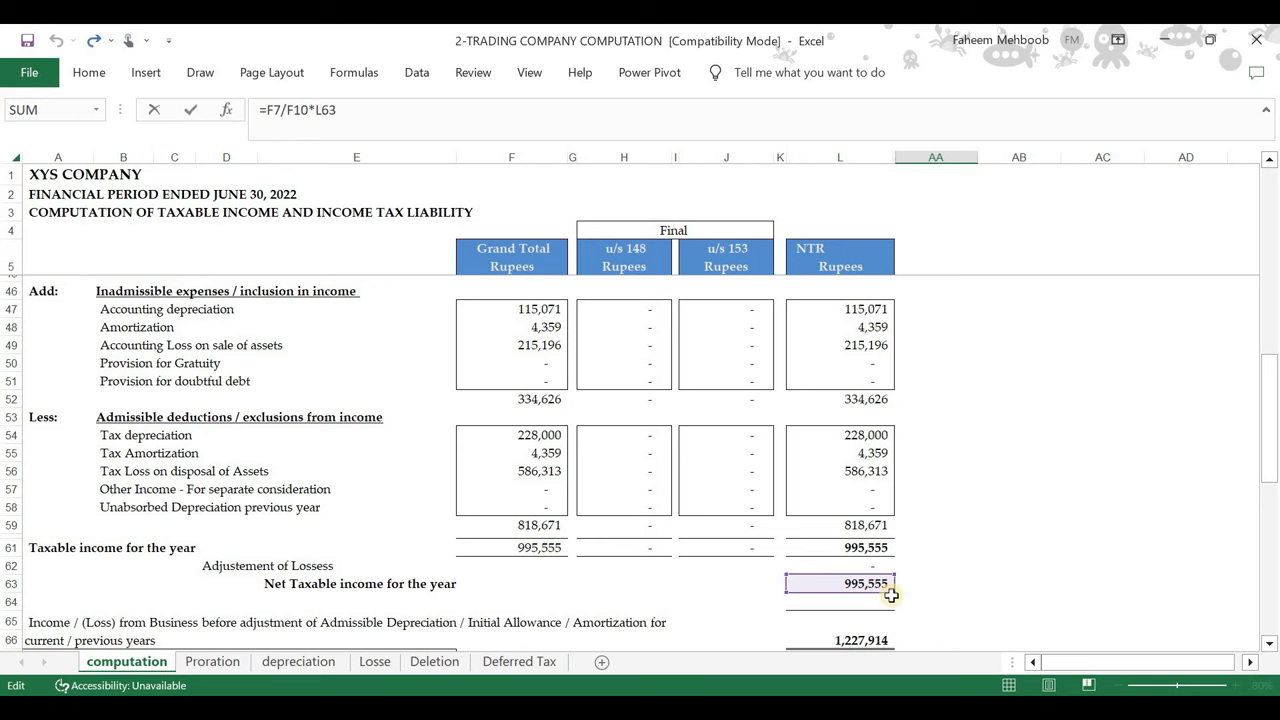
pyautogui.scroll(13, 894, 606)
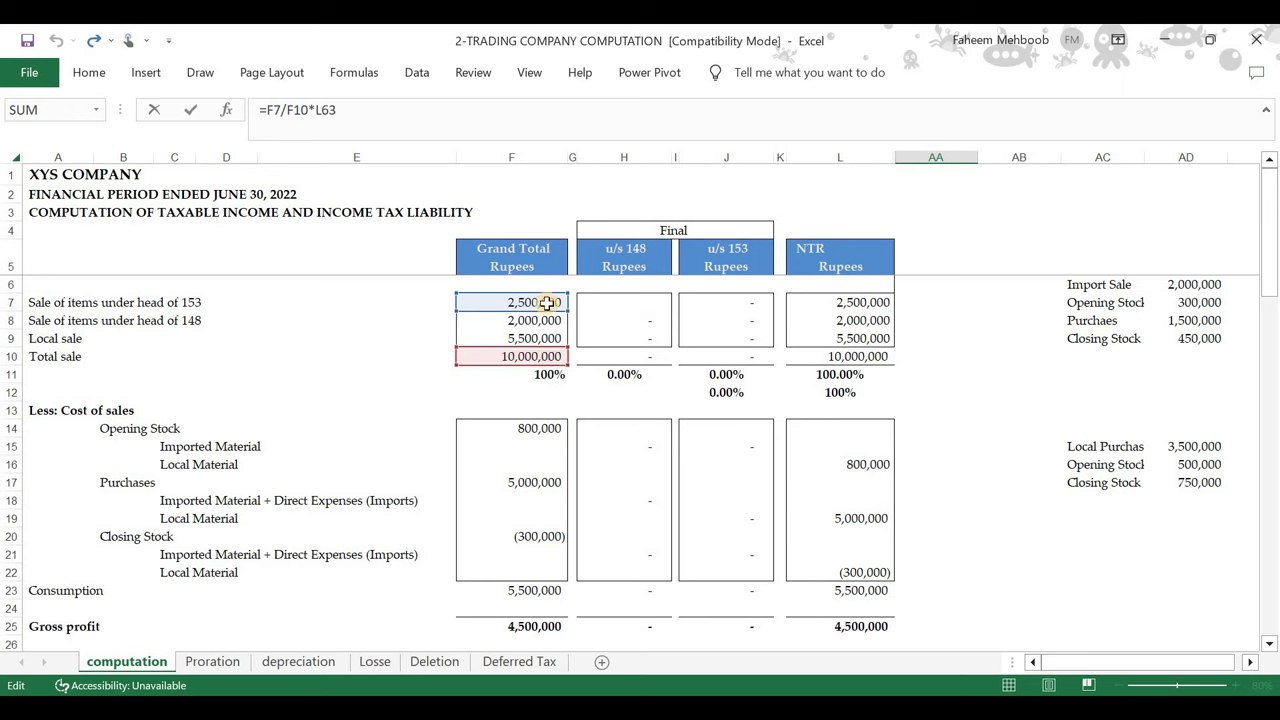
pyautogui.hotkey('ctrl', 'Return')
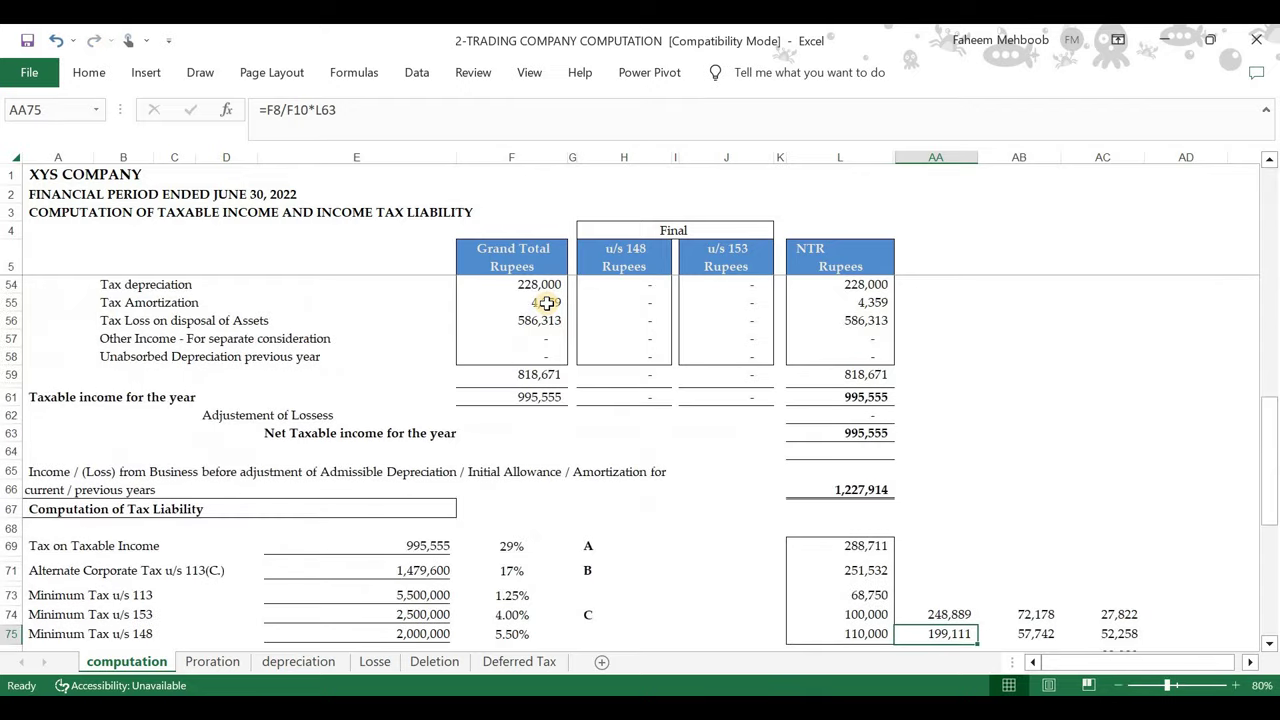
pyautogui.press('F2')
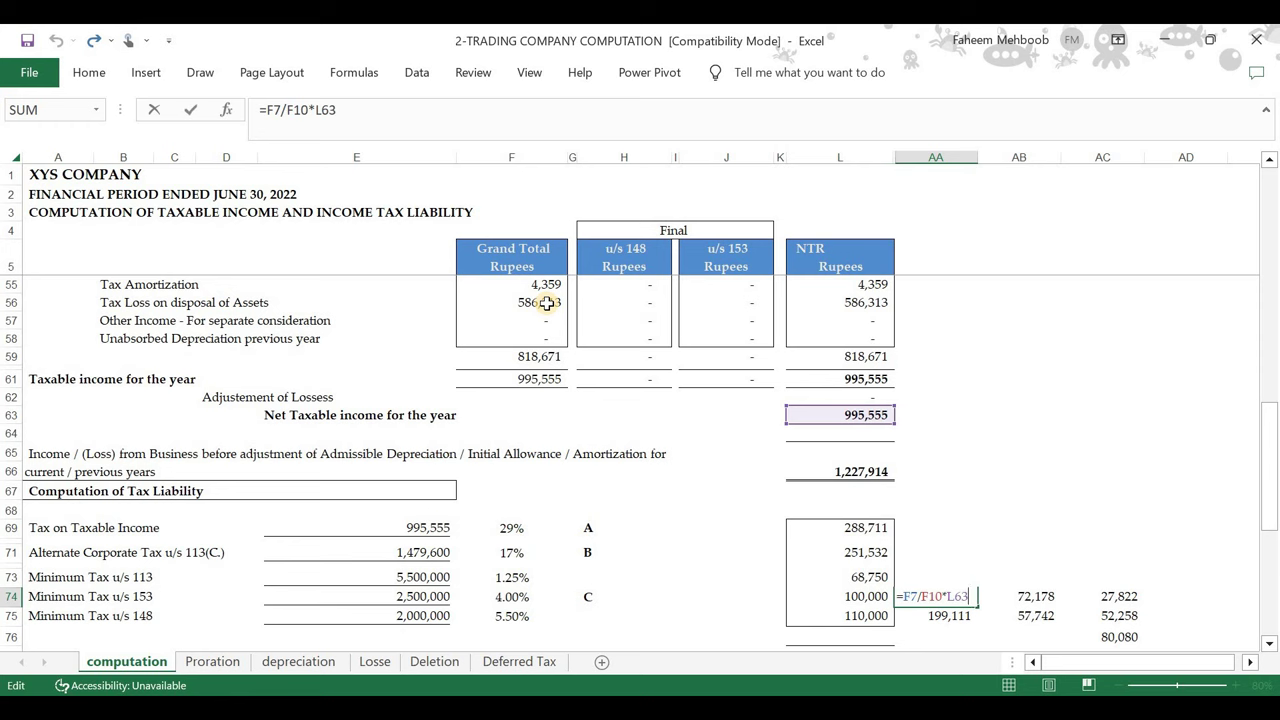
pyautogui.press('Escape')
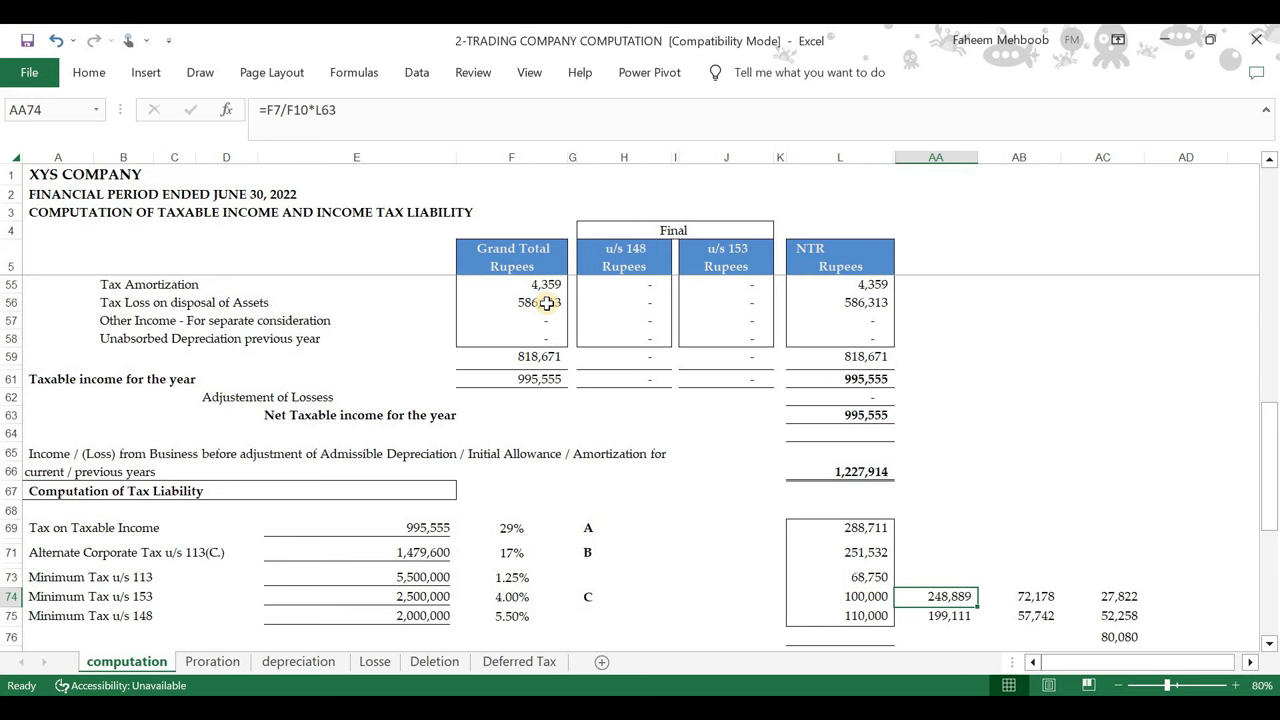
# Examine the section 153 formulas in AB74 and AC74 for tax on attributable income and the minimum tax difference
pyautogui.press('Right')
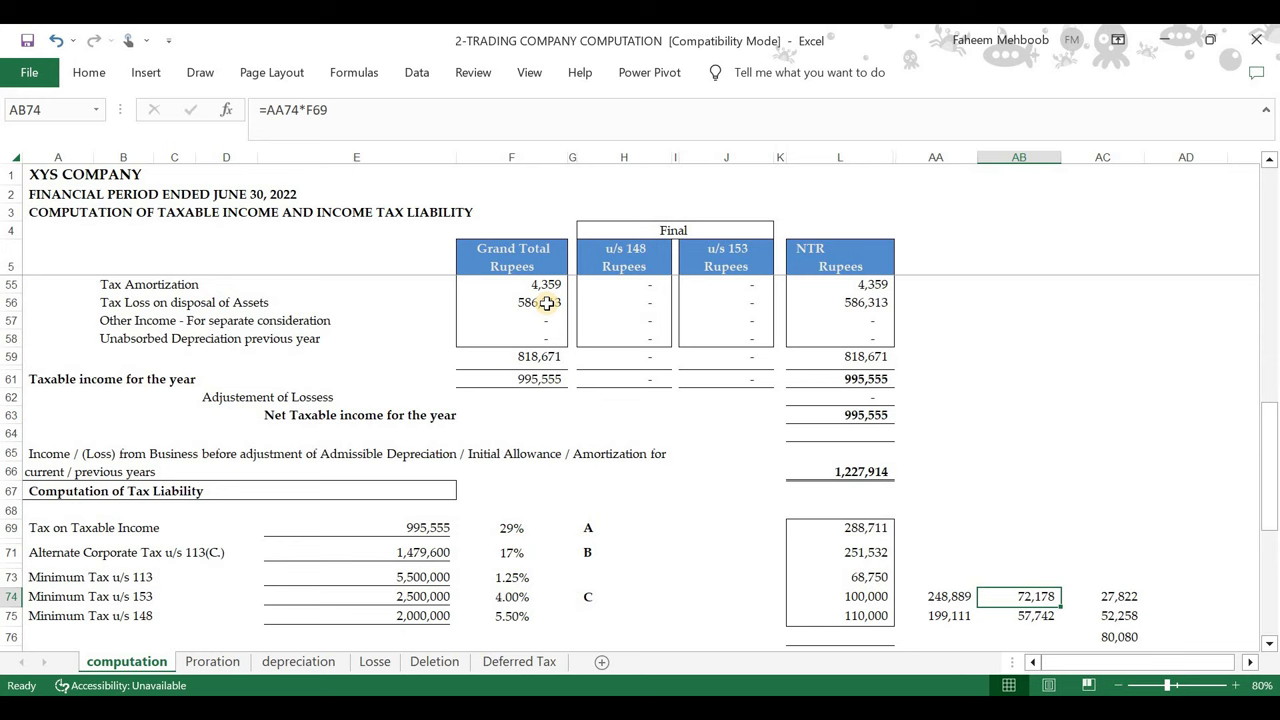
pyautogui.press('F2')
pyautogui.hotkey('ctrl', 'Return')
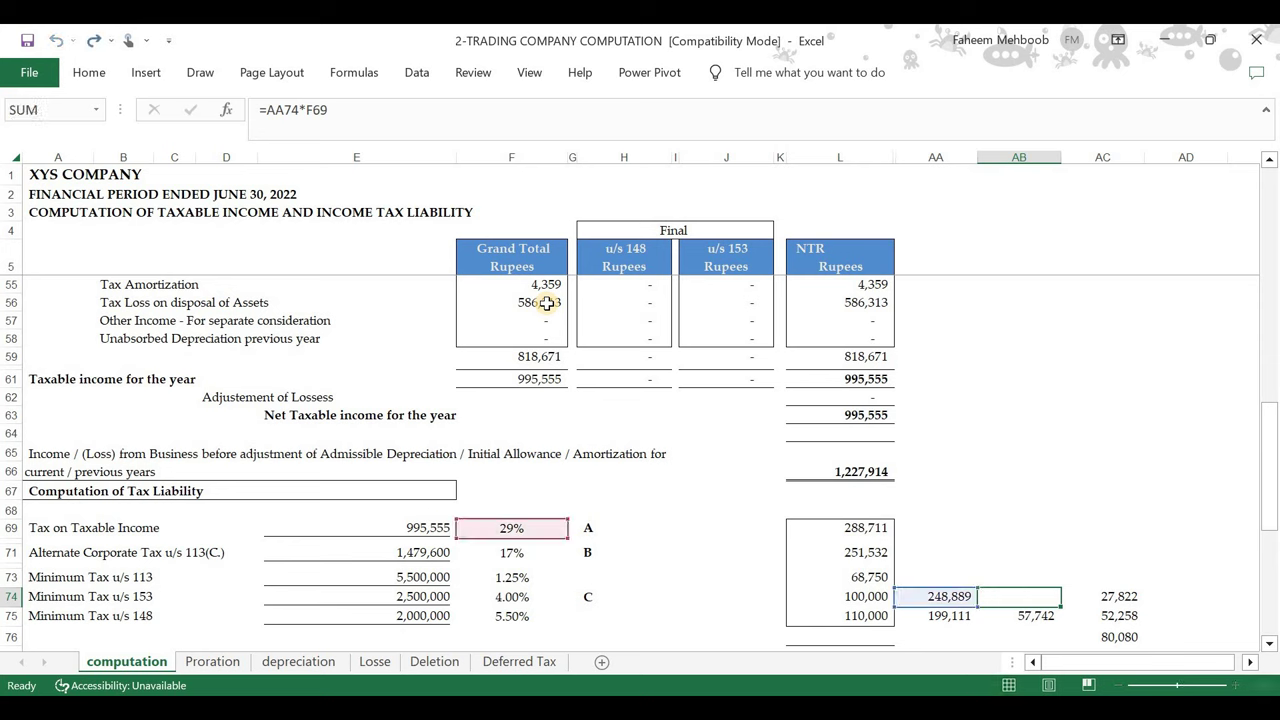
pyautogui.press('Right')
pyautogui.press('F2')
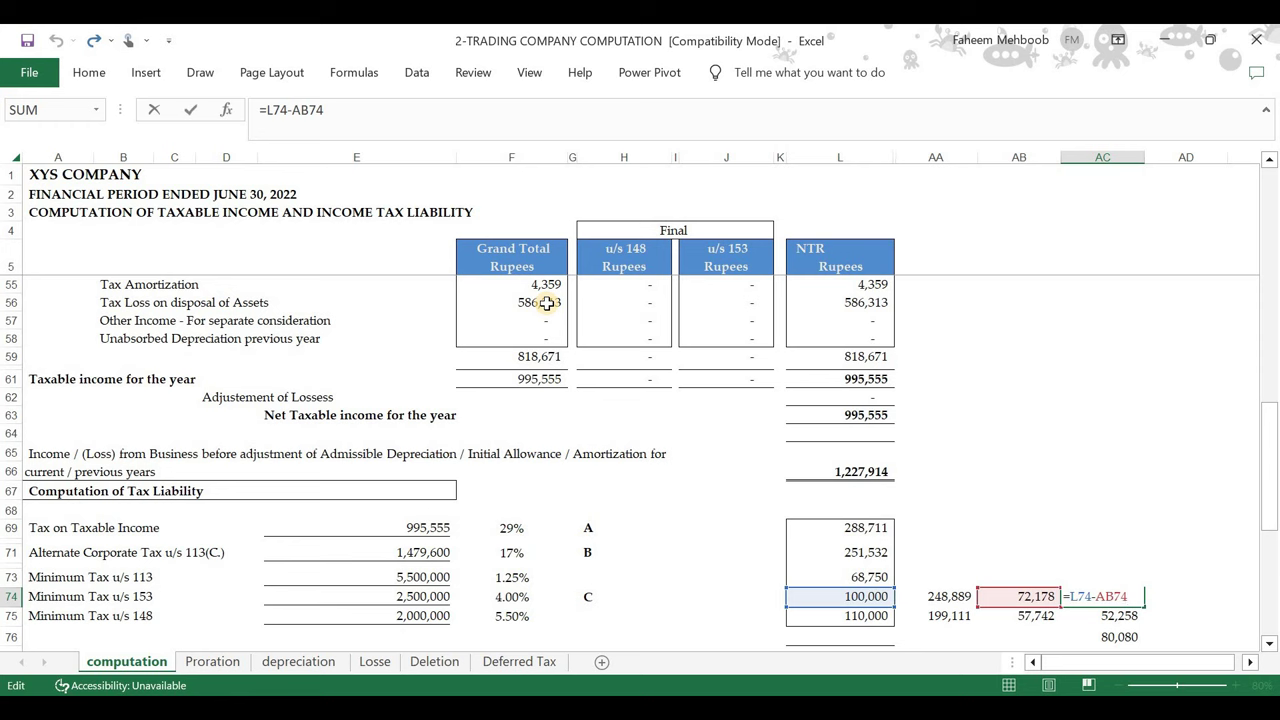
pyautogui.hotkey('ctrl', 'Return')
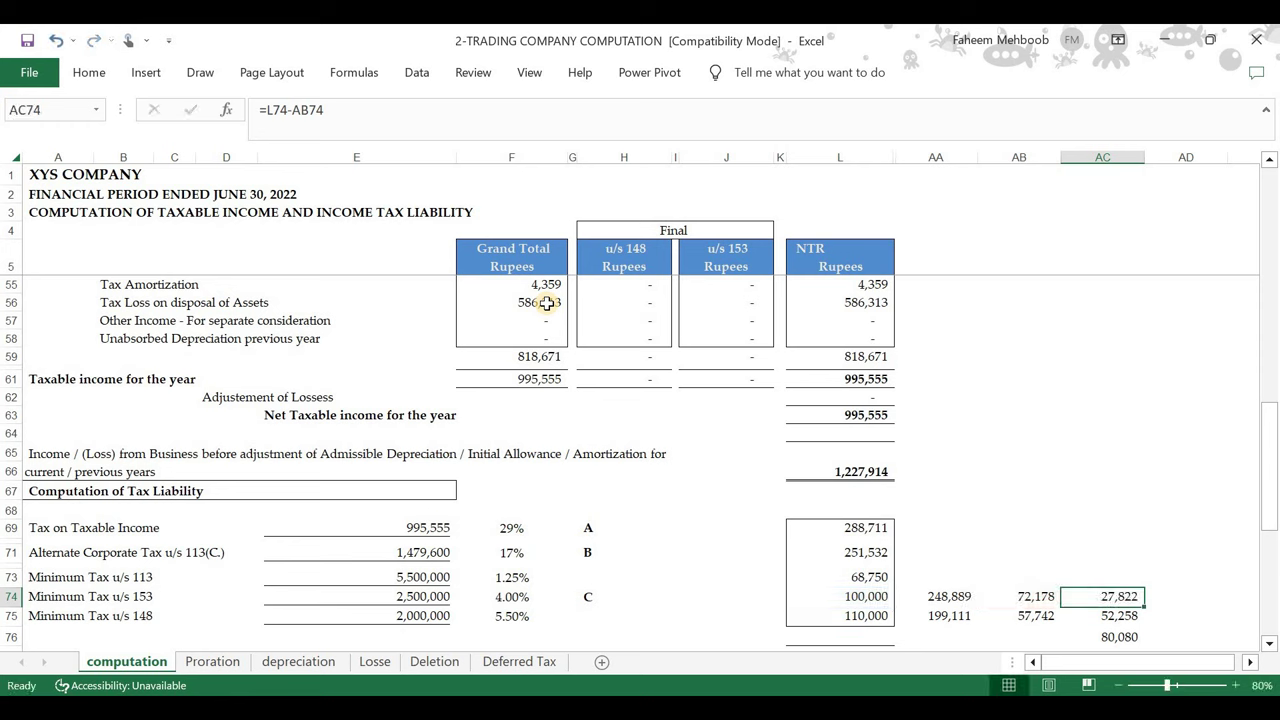
# Re-enter the section 148 attributable income formula in AA75 as =L63/F10*F8
pyautogui.press('Left')
pyautogui.press('Left')
pyautogui.press('Down')
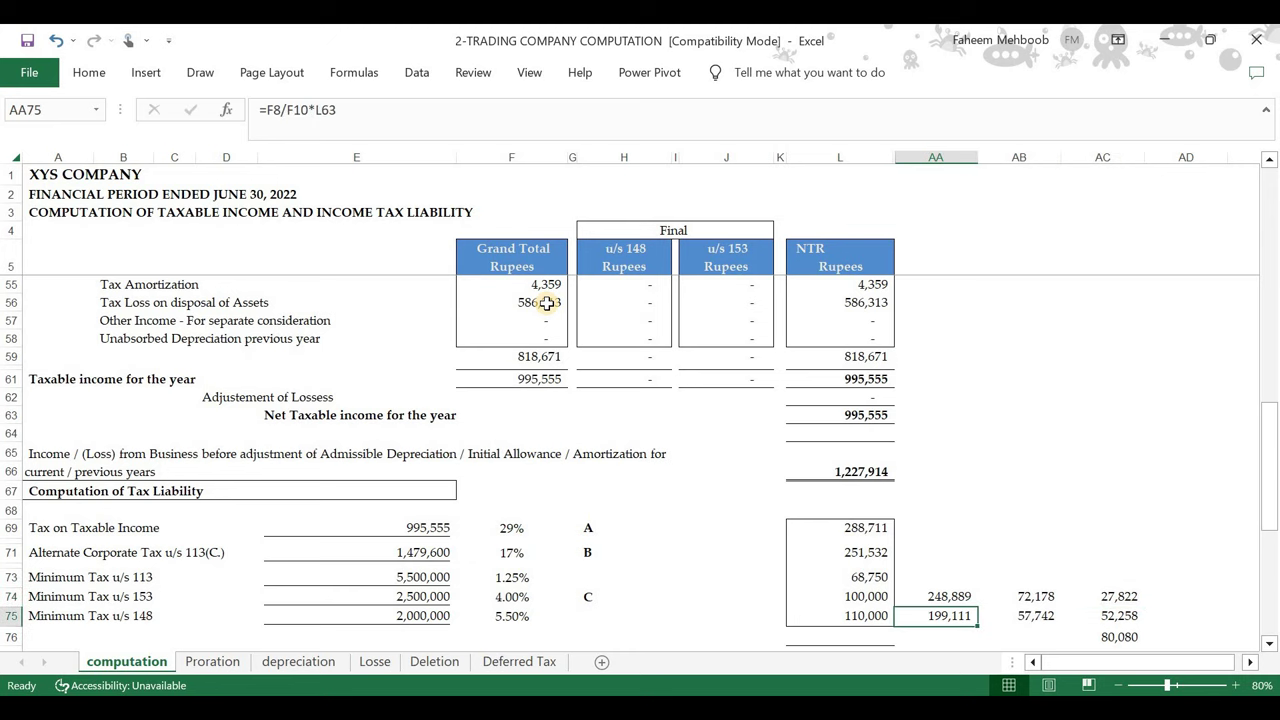
pyautogui.write('=')
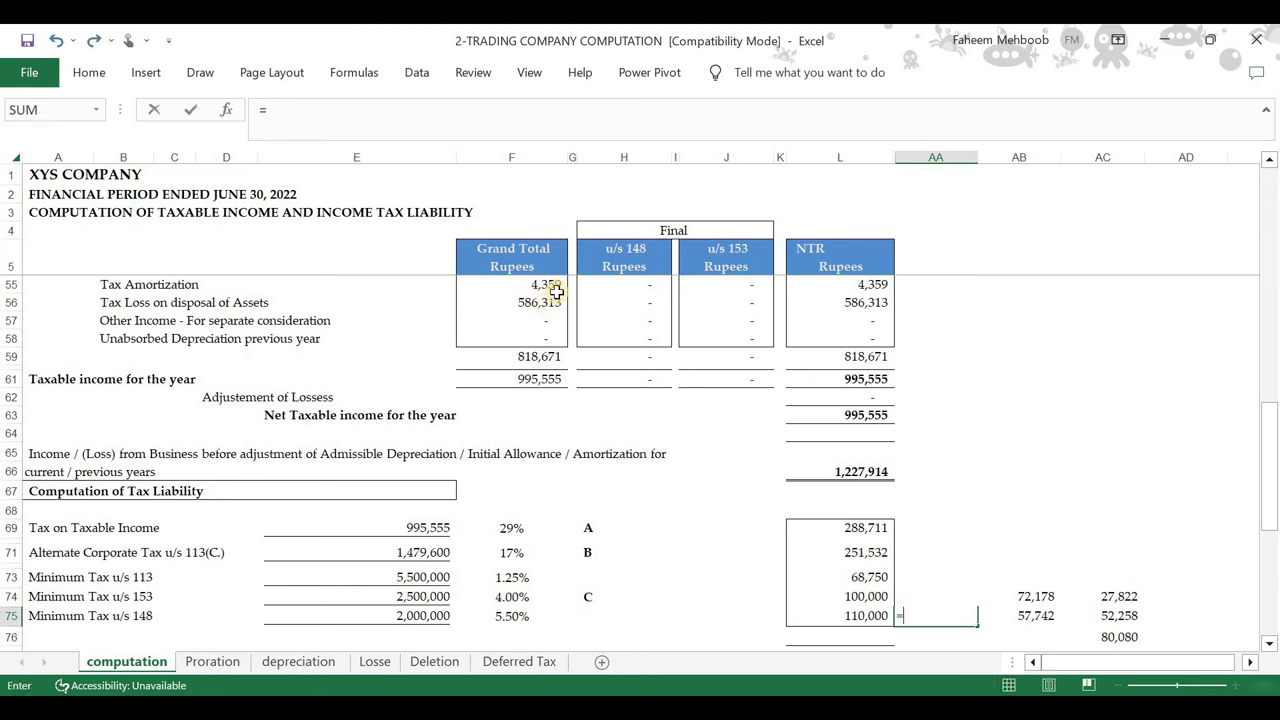
pyautogui.click(848, 413)
pyautogui.write('/')
pyautogui.press('Escape')
pyautogui.scroll(16, 763, 378)
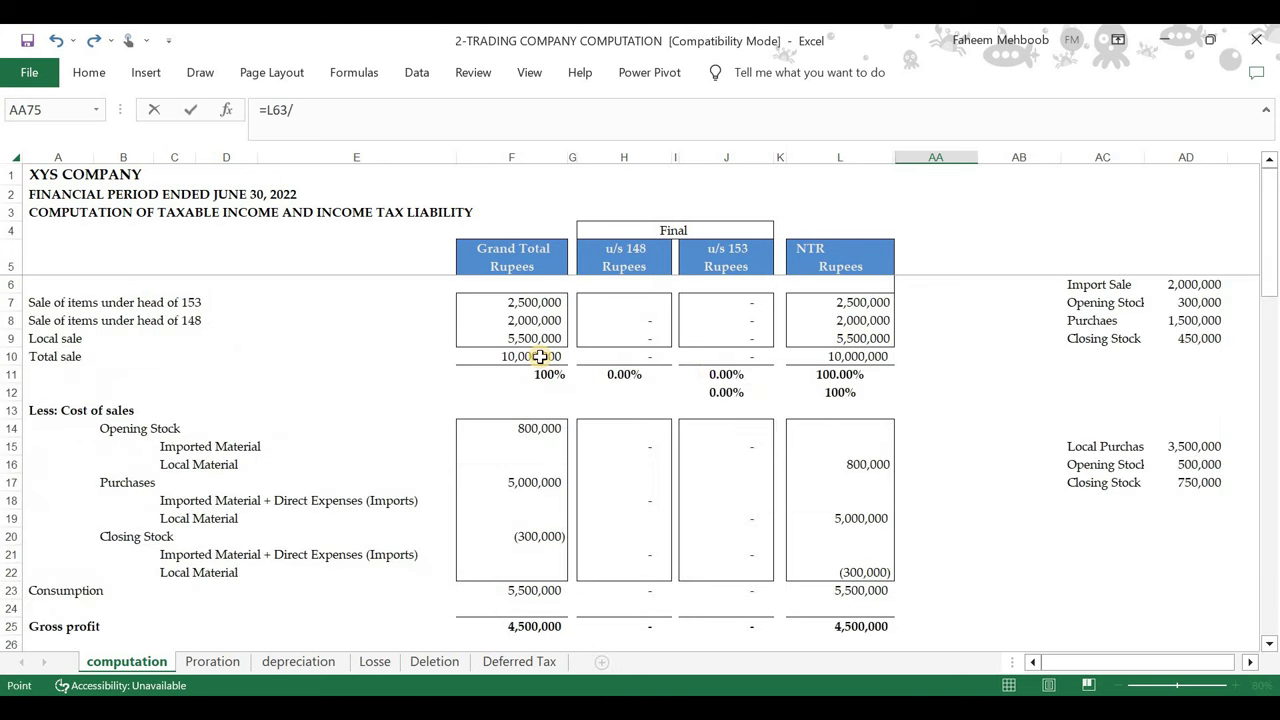
pyautogui.click(540, 356)
pyautogui.write('*')
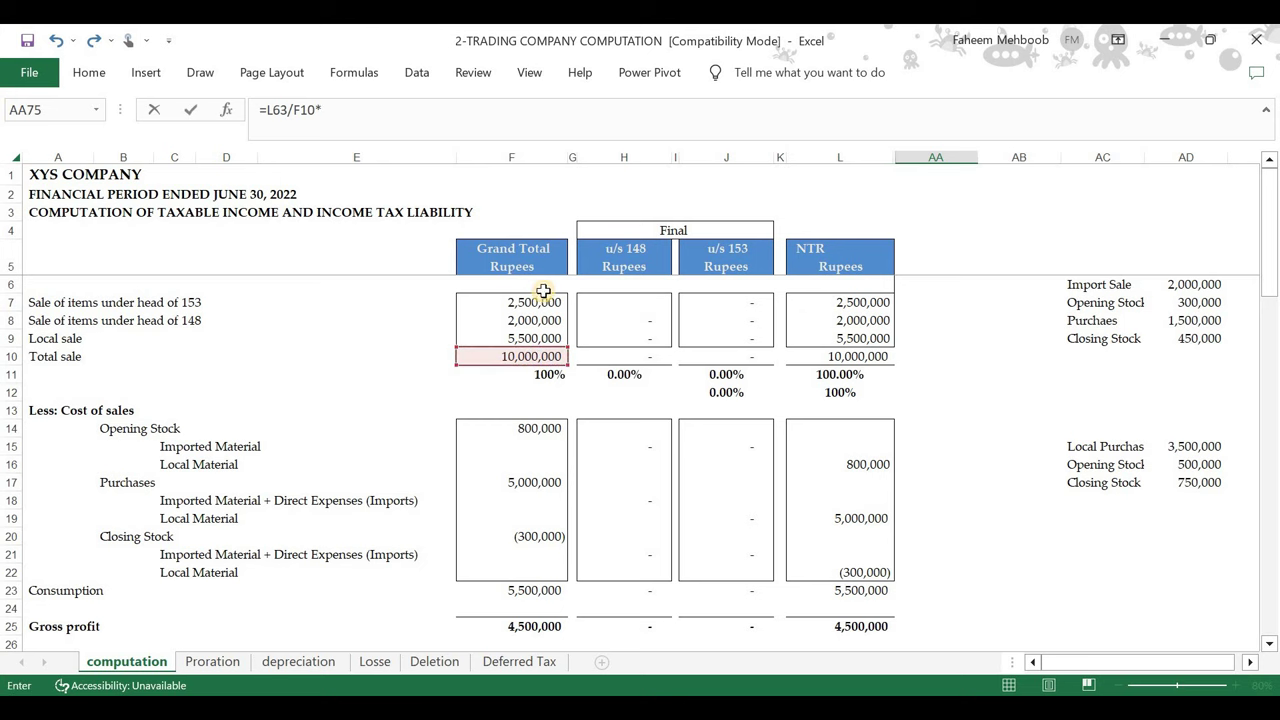
pyautogui.click(516, 326)
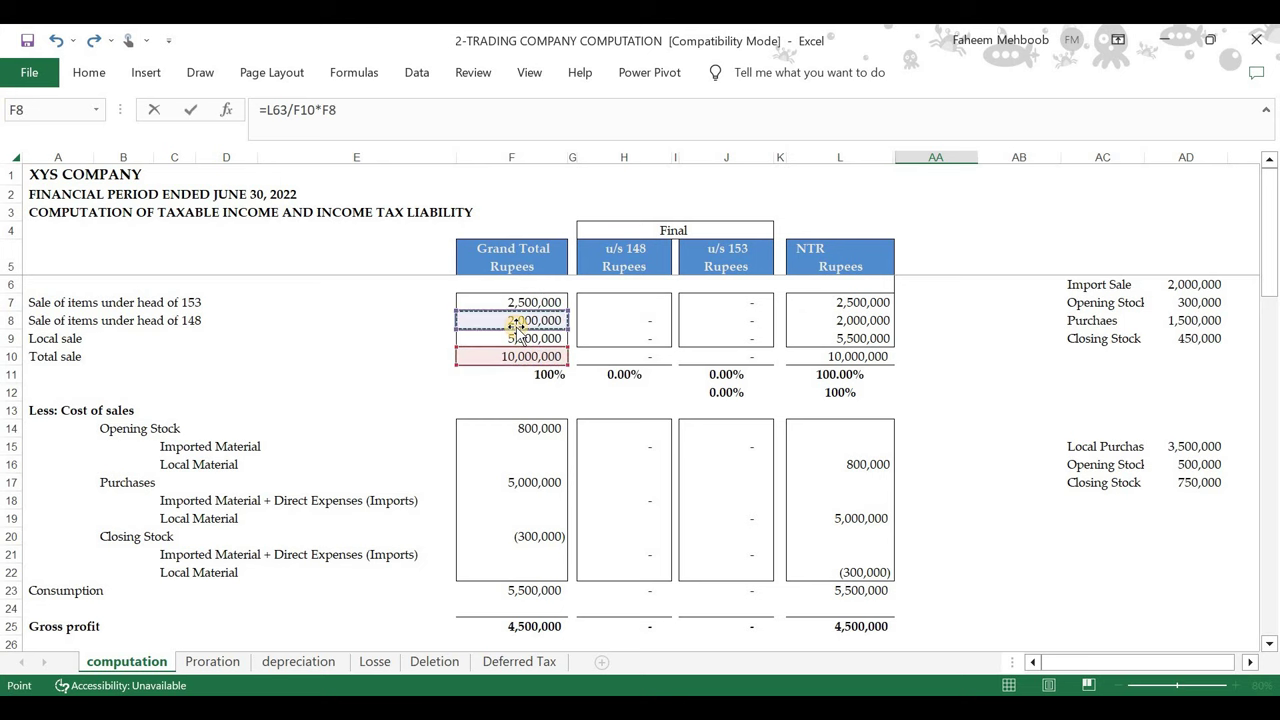
pyautogui.press('Return')
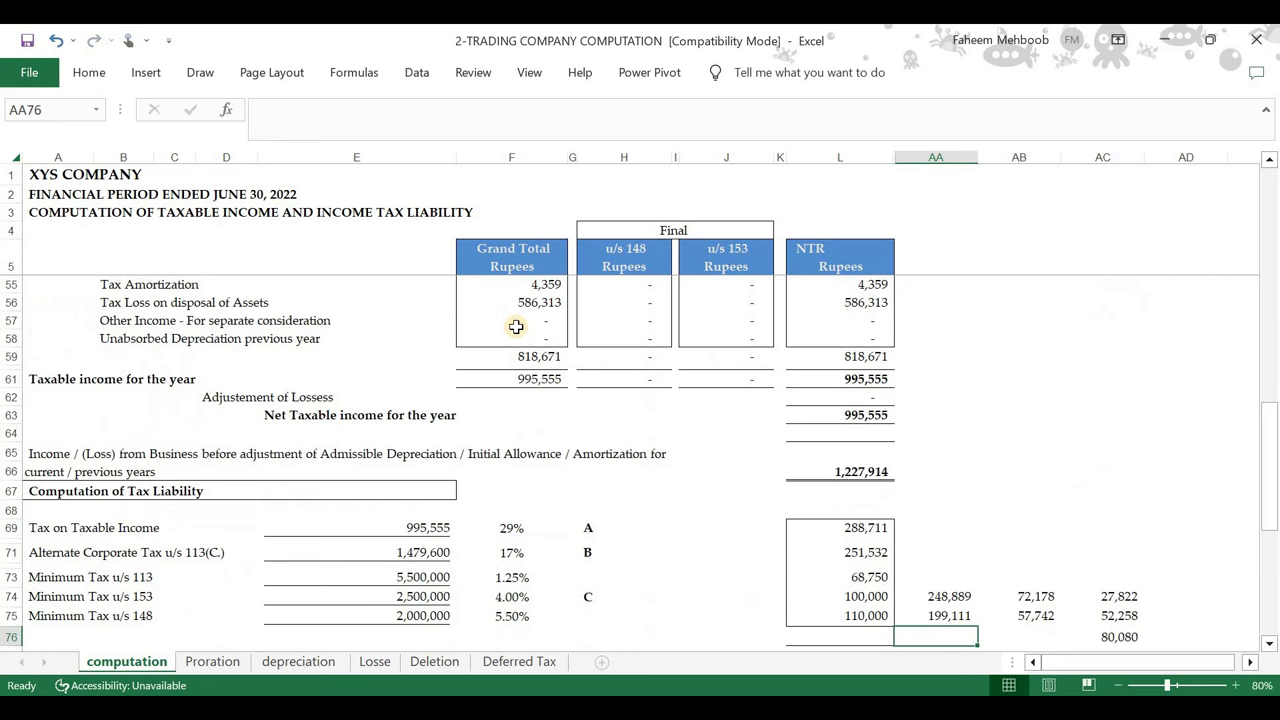
pyautogui.press('Up')
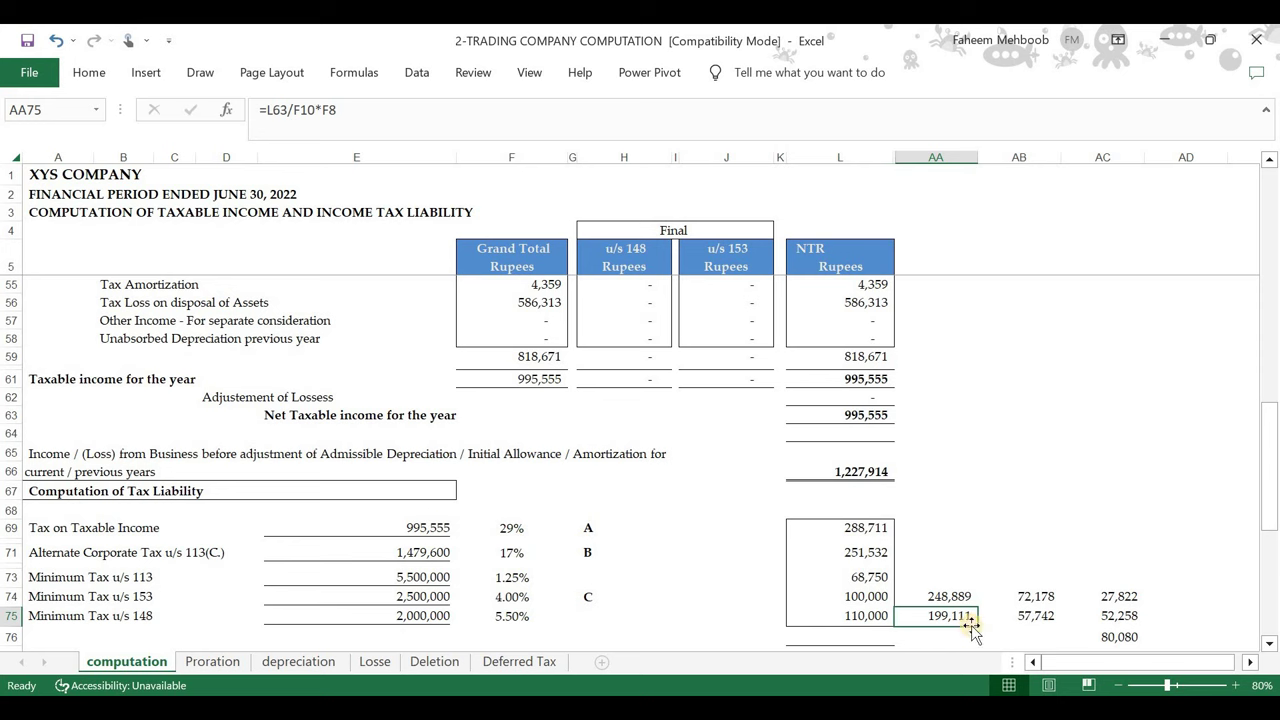
# Review net taxable income in L63, the section 153 workings in row 74, and the minimum tax differences in AC75 and AC76
pyautogui.moveTo(972, 622)
pyautogui.mouseDown()
pyautogui.moveTo(995, 612)
pyautogui.moveTo(950, 611)
pyautogui.mouseUp()
pyautogui.click(877, 422)
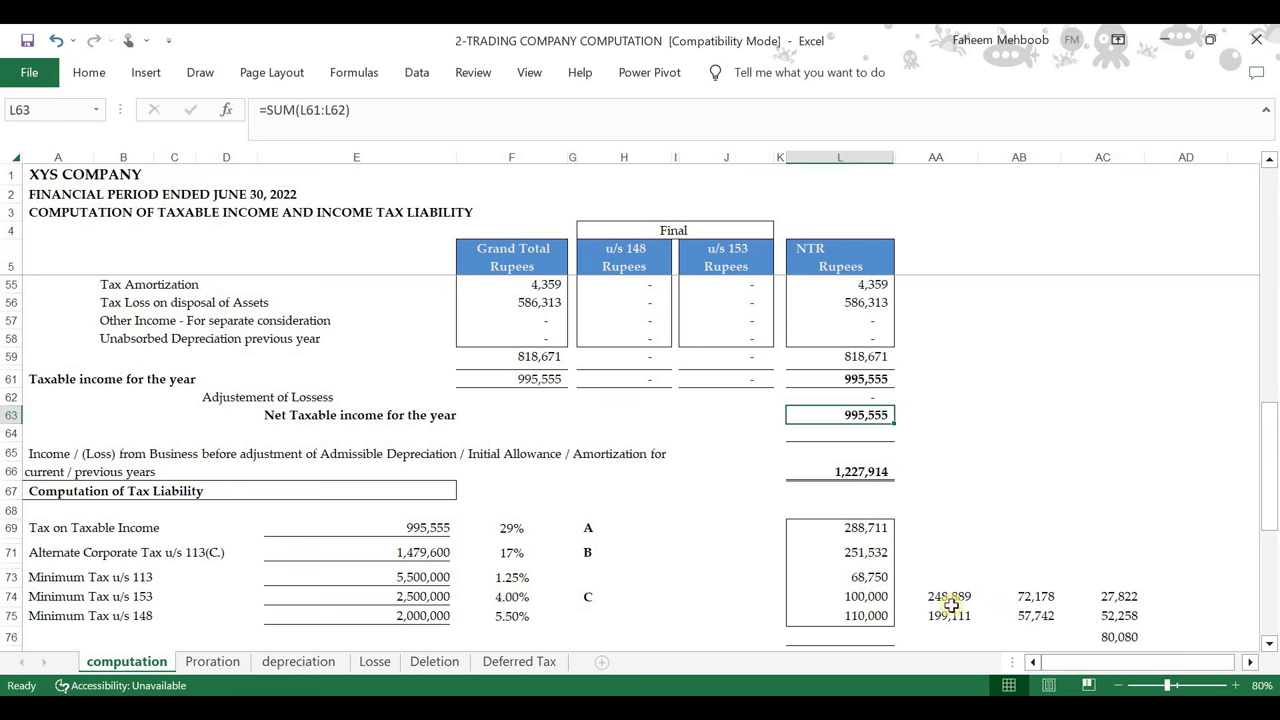
pyautogui.click(958, 600)
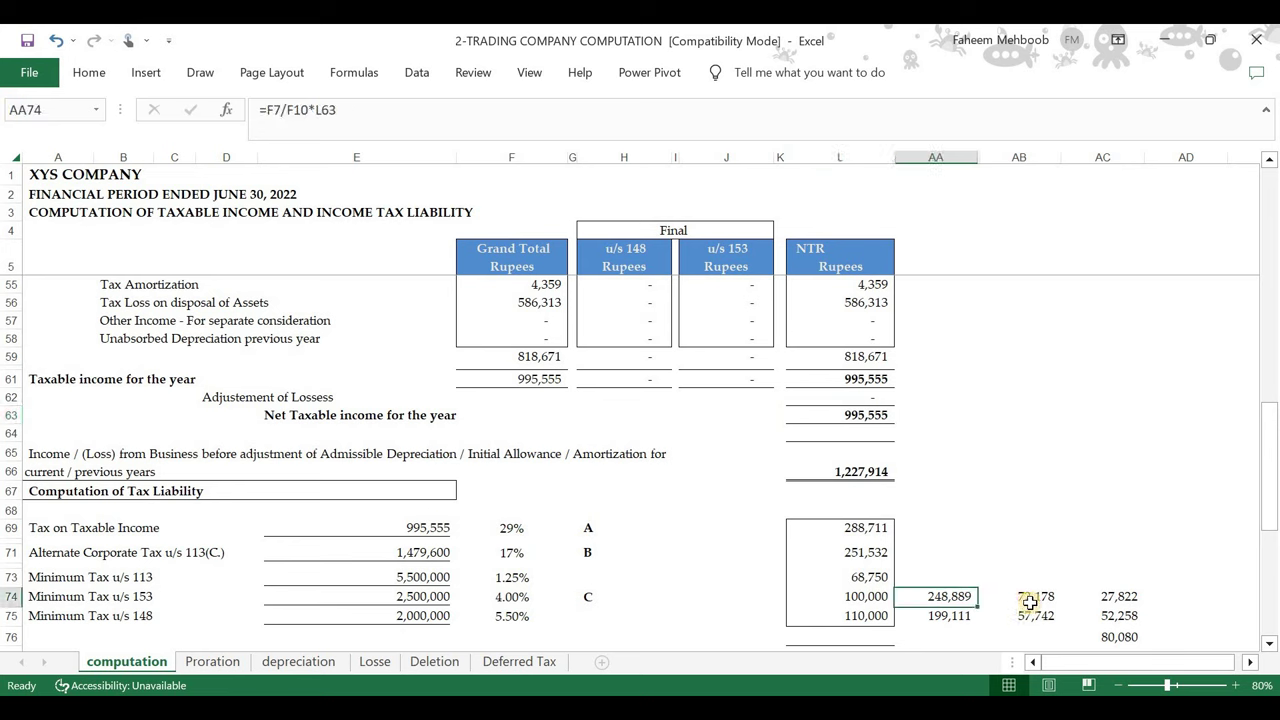
pyautogui.click(1030, 602)
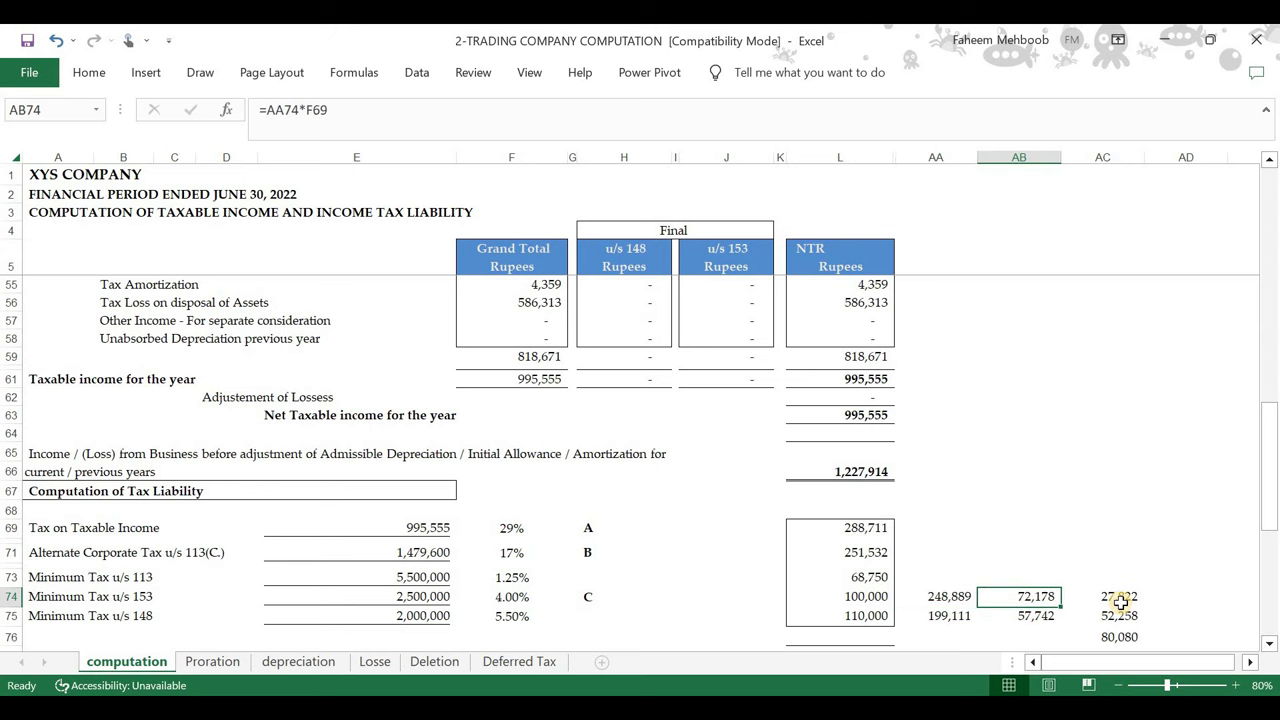
pyautogui.click(1120, 600)
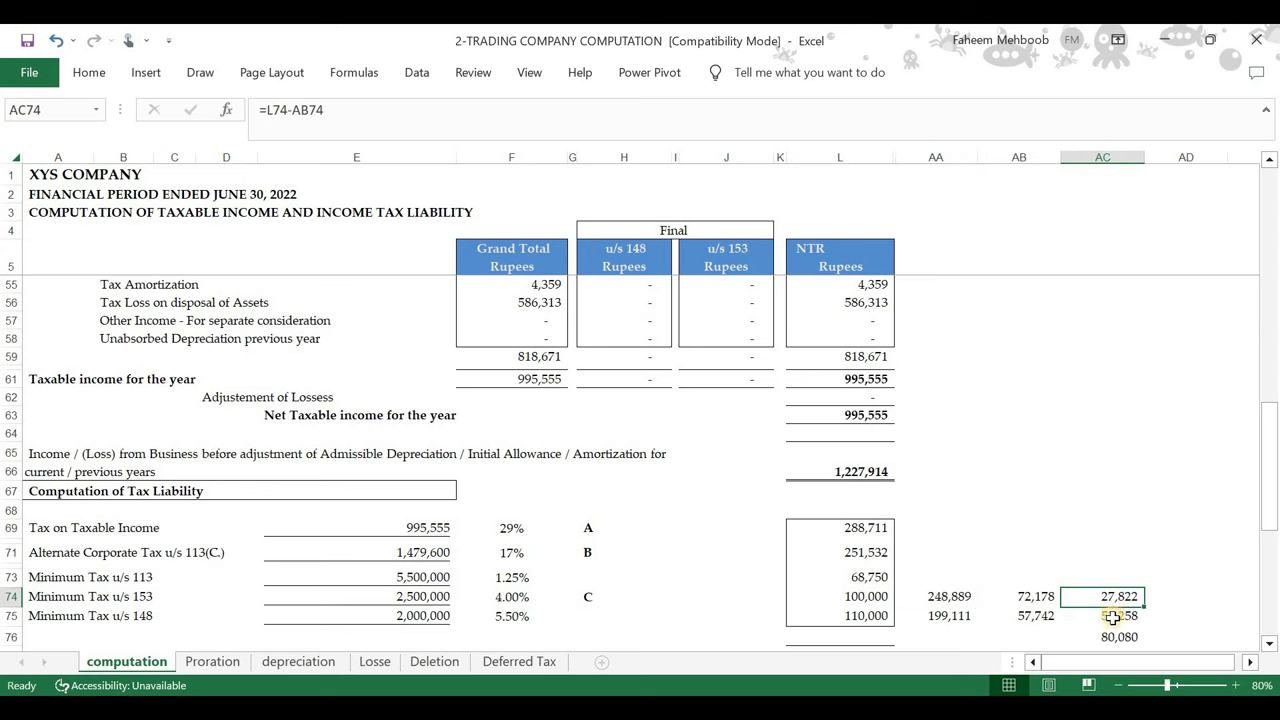
pyautogui.click(1113, 617)
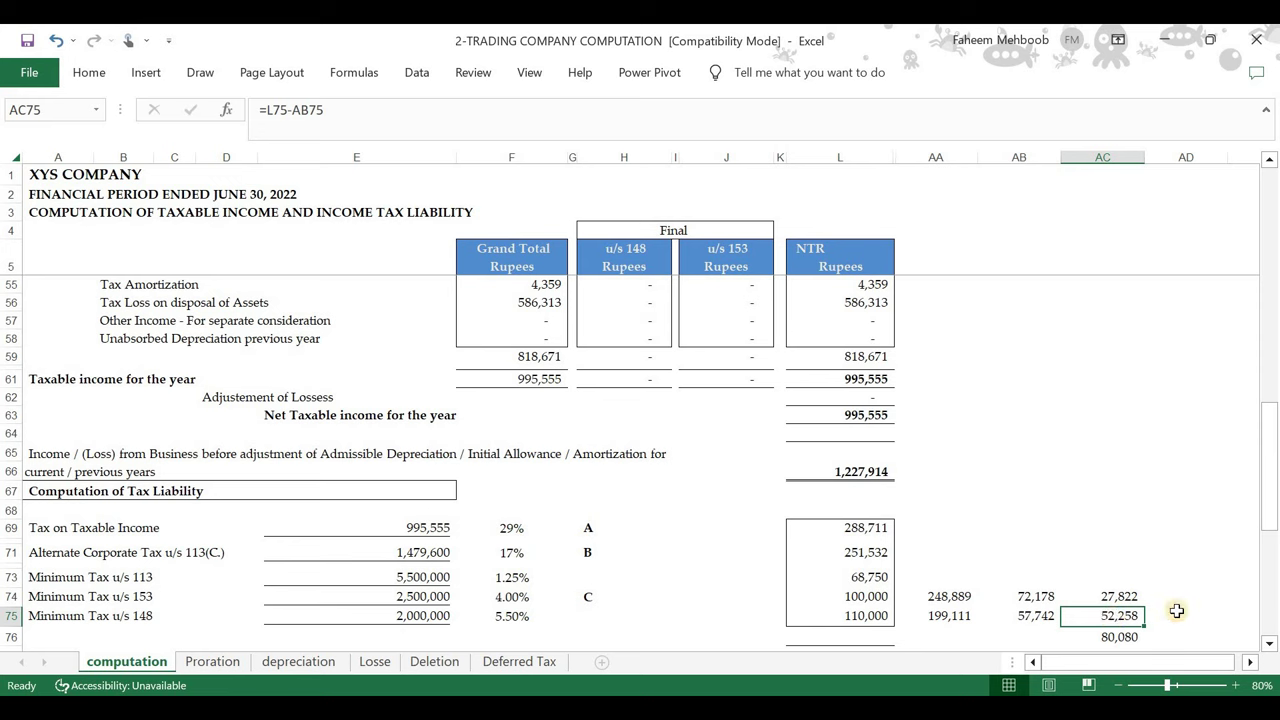
pyautogui.click(1118, 639)
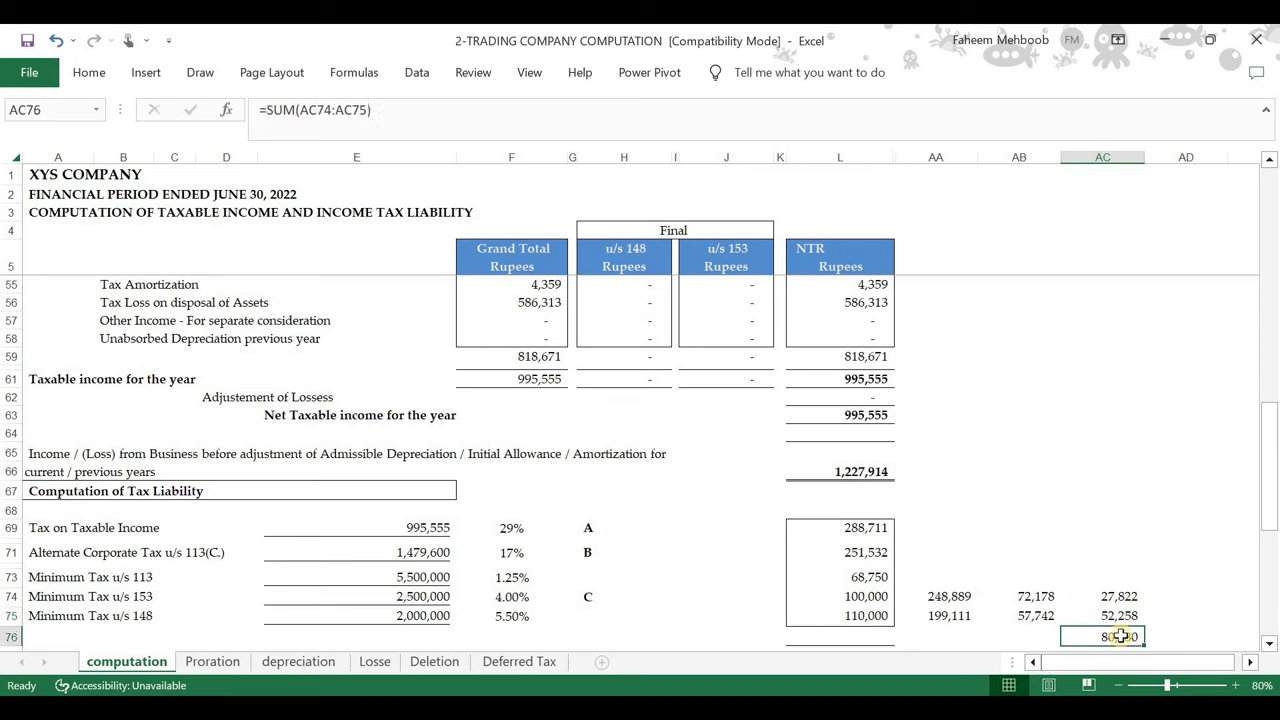
# Check the combined tax formula in AC78, then switch to the IRIS return and open its Data section
pyautogui.scroll(-2, 1121, 636)
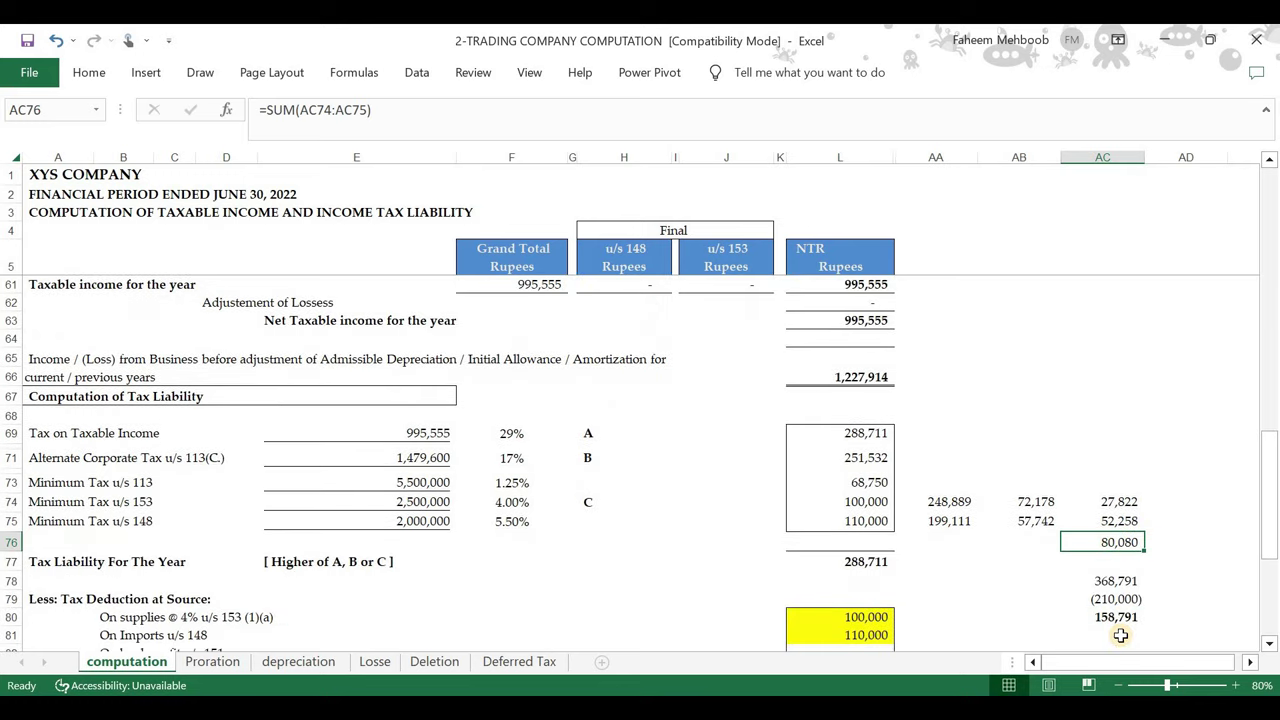
pyautogui.click(1127, 583)
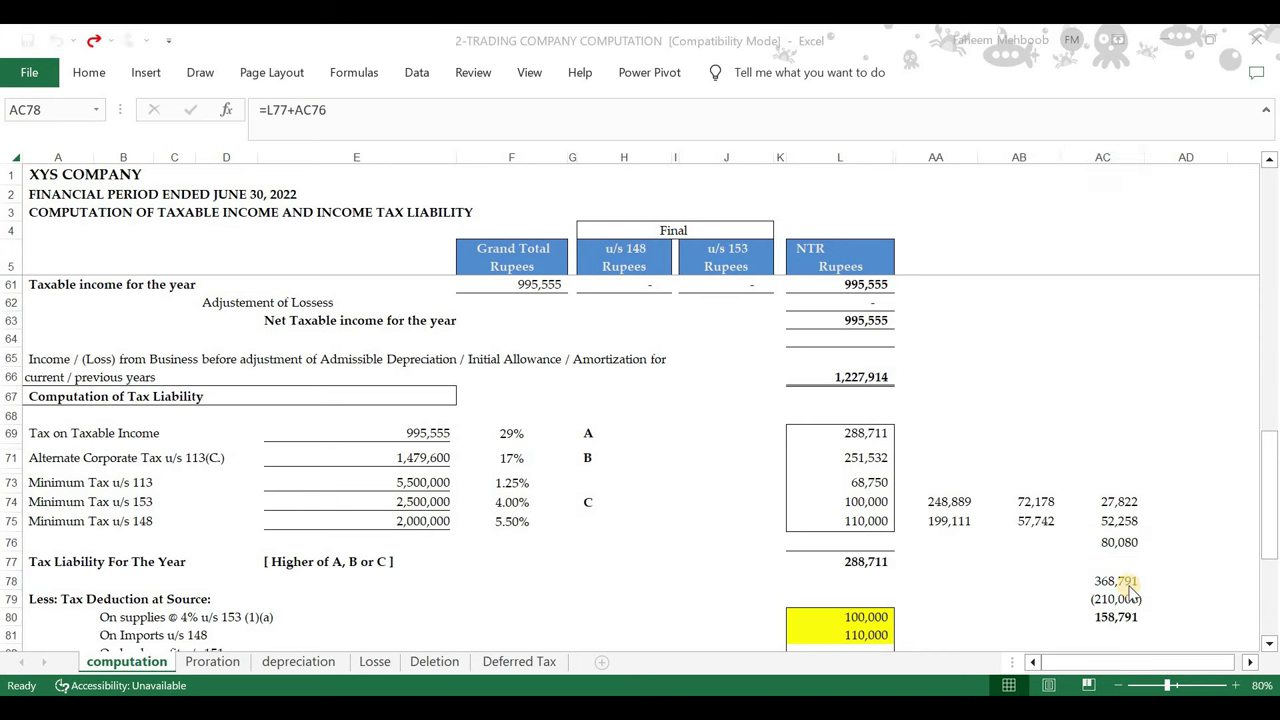
pyautogui.hotkey('alt', 'Tab')
pyautogui.hotkey('alt', 'Tab')
pyautogui.hotkey('alt', 'Tab')
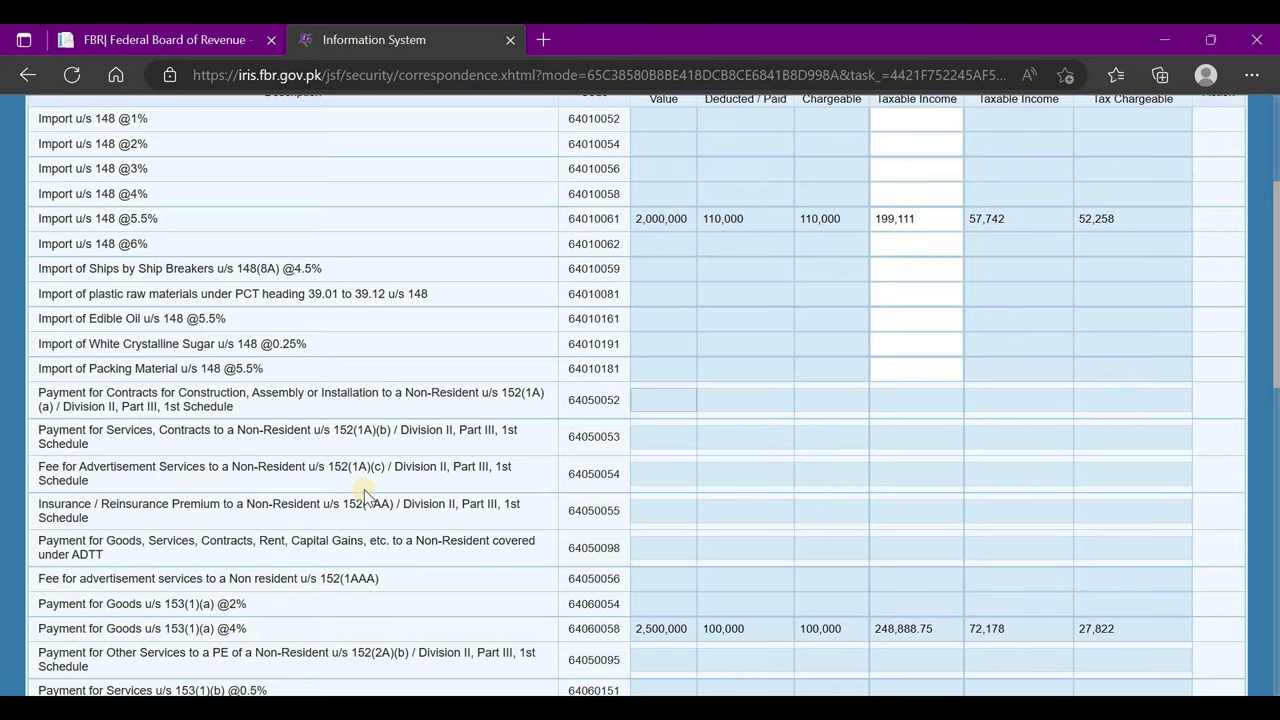
pyautogui.scroll(3, 697, 408)
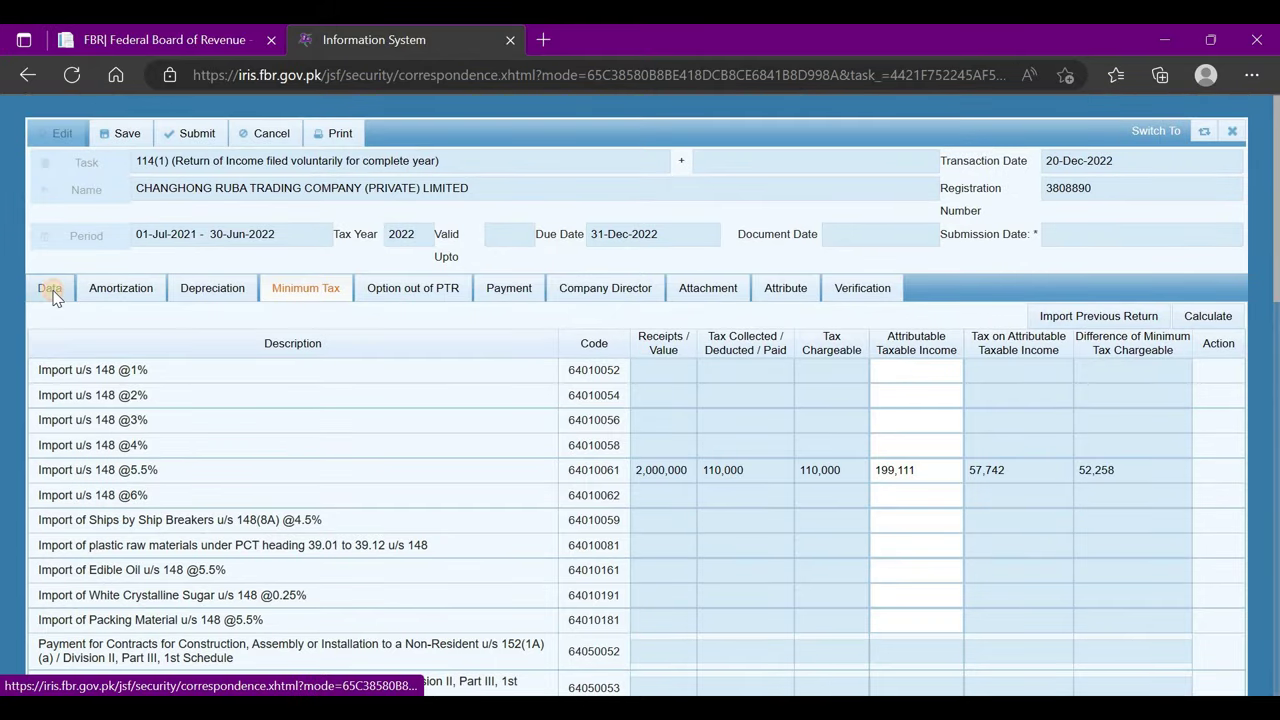
pyautogui.click(49, 289)
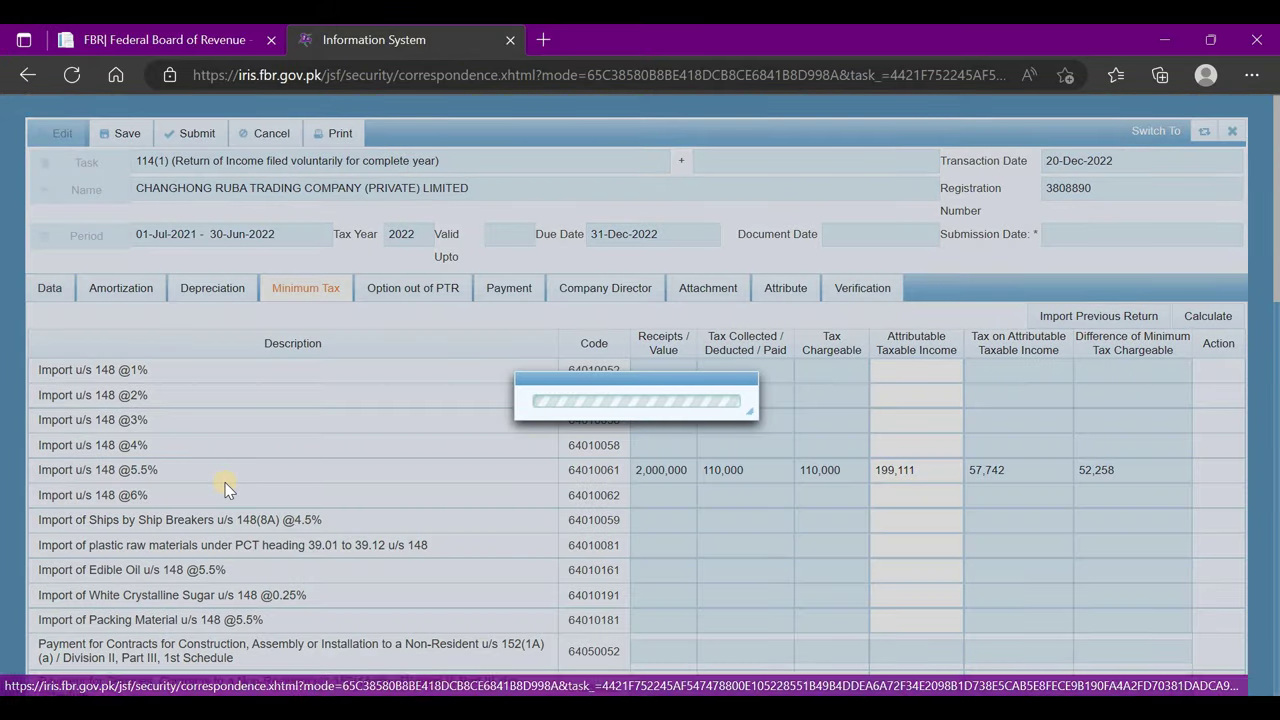
# Trace the AC78 formula in Excel back to L77 and AC76, and compare it with Tax Chargeable, code 9200, in the IRIS return
pyautogui.hotkey('alt', 'Tab')
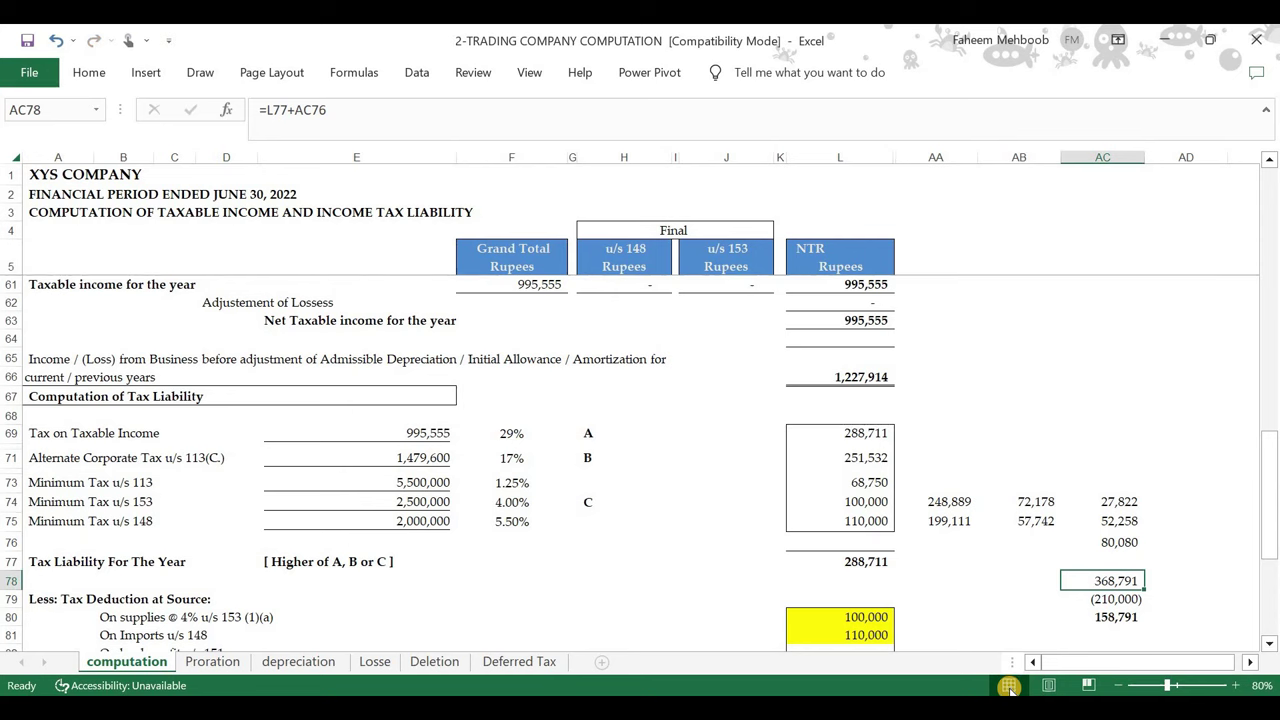
pyautogui.press('F2')
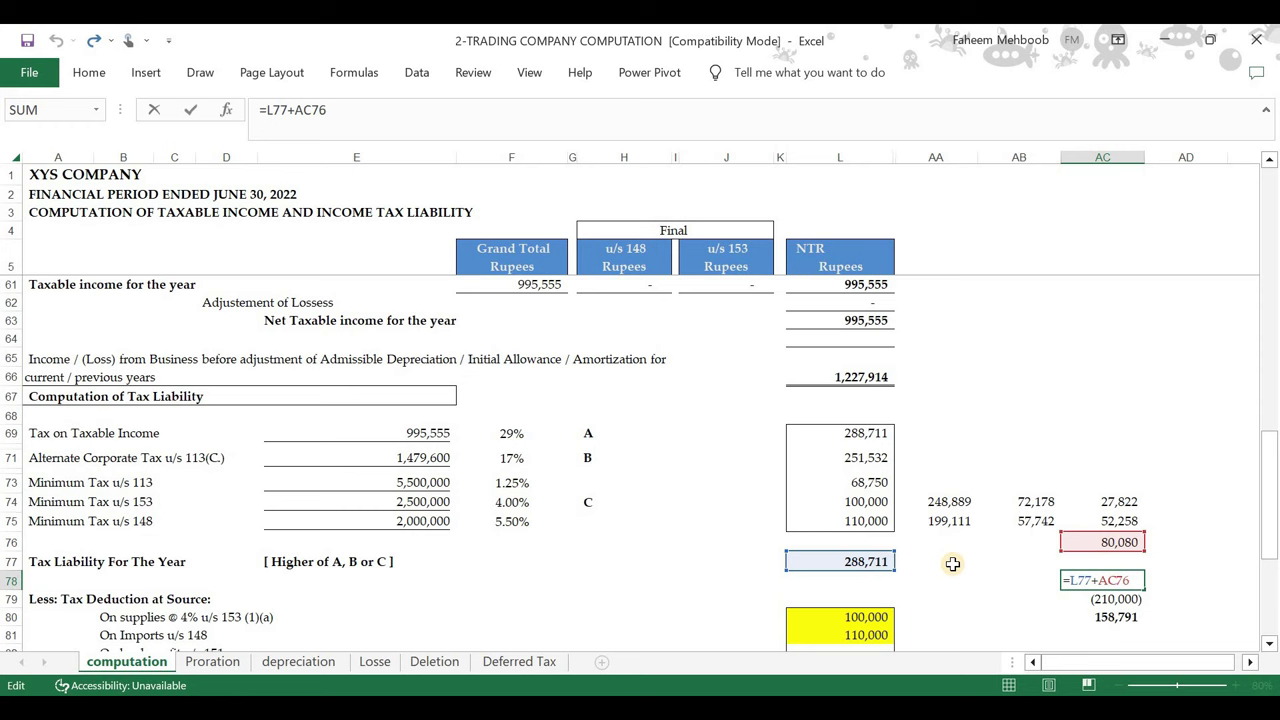
pyautogui.press('Escape')
pyautogui.hotkey('ctrl', 'Return')
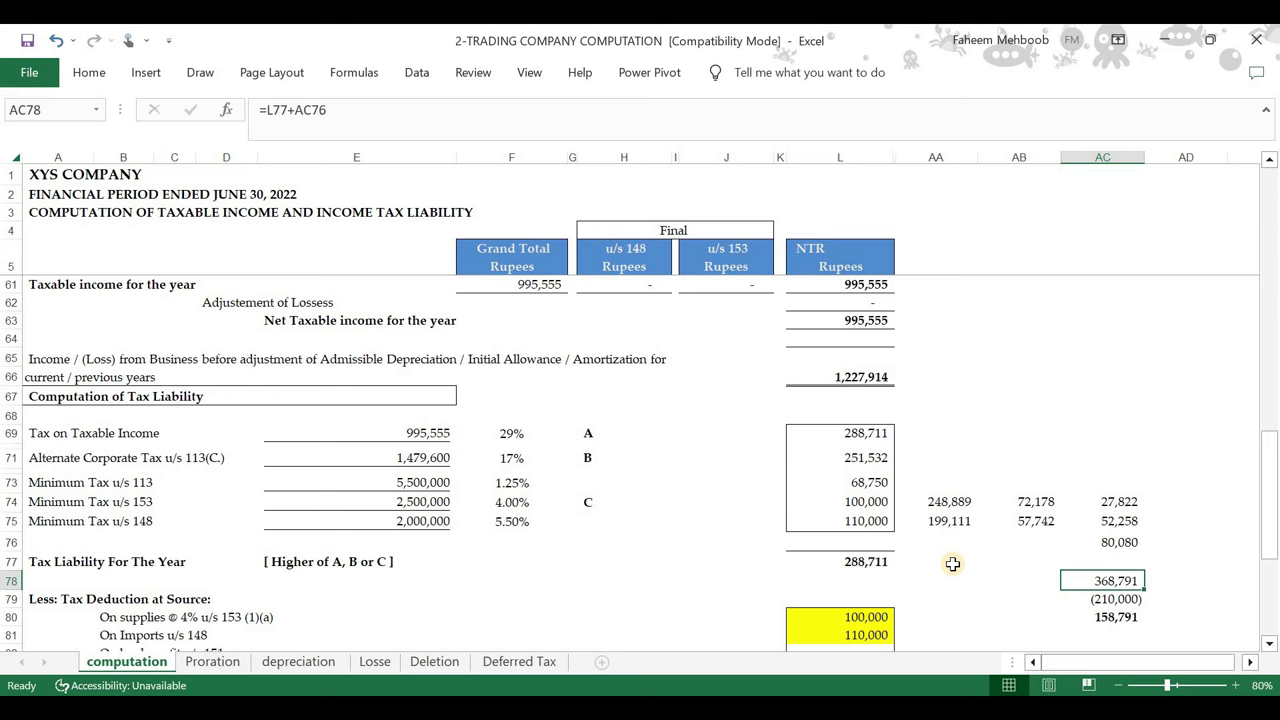
pyautogui.hotkey('alt', 'Tab')
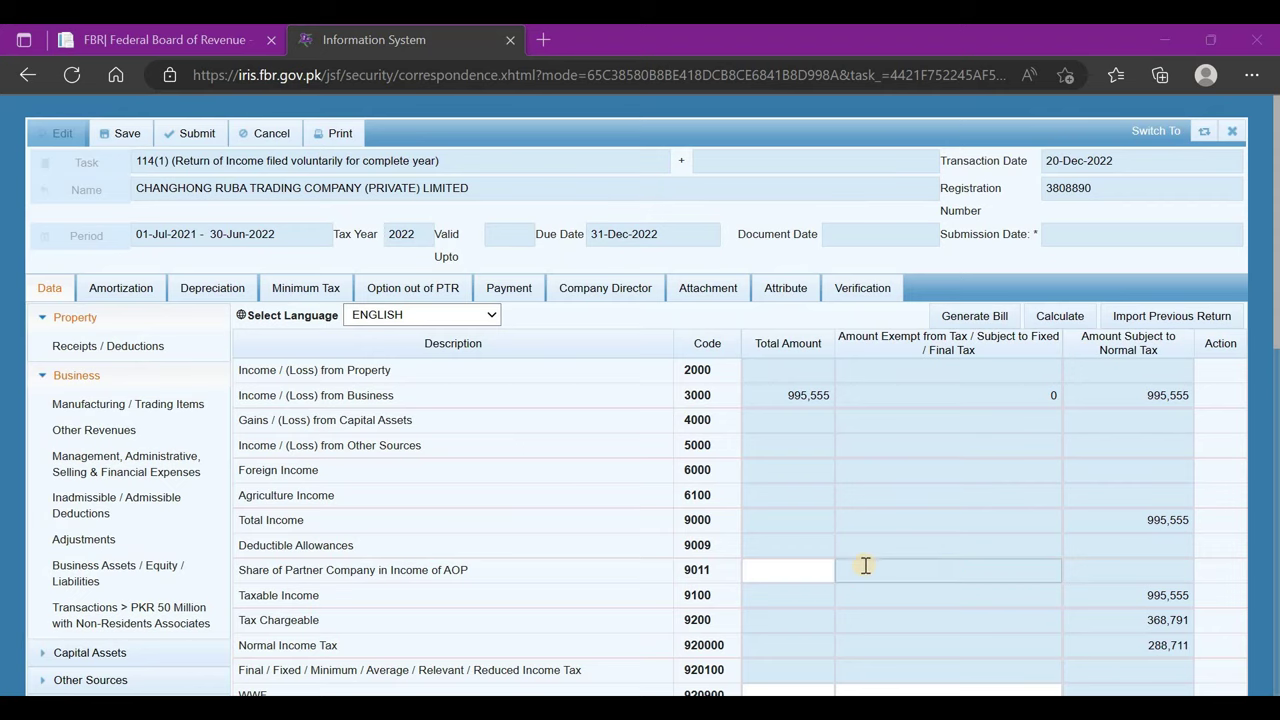
pyautogui.scroll(-5, 100, 460)
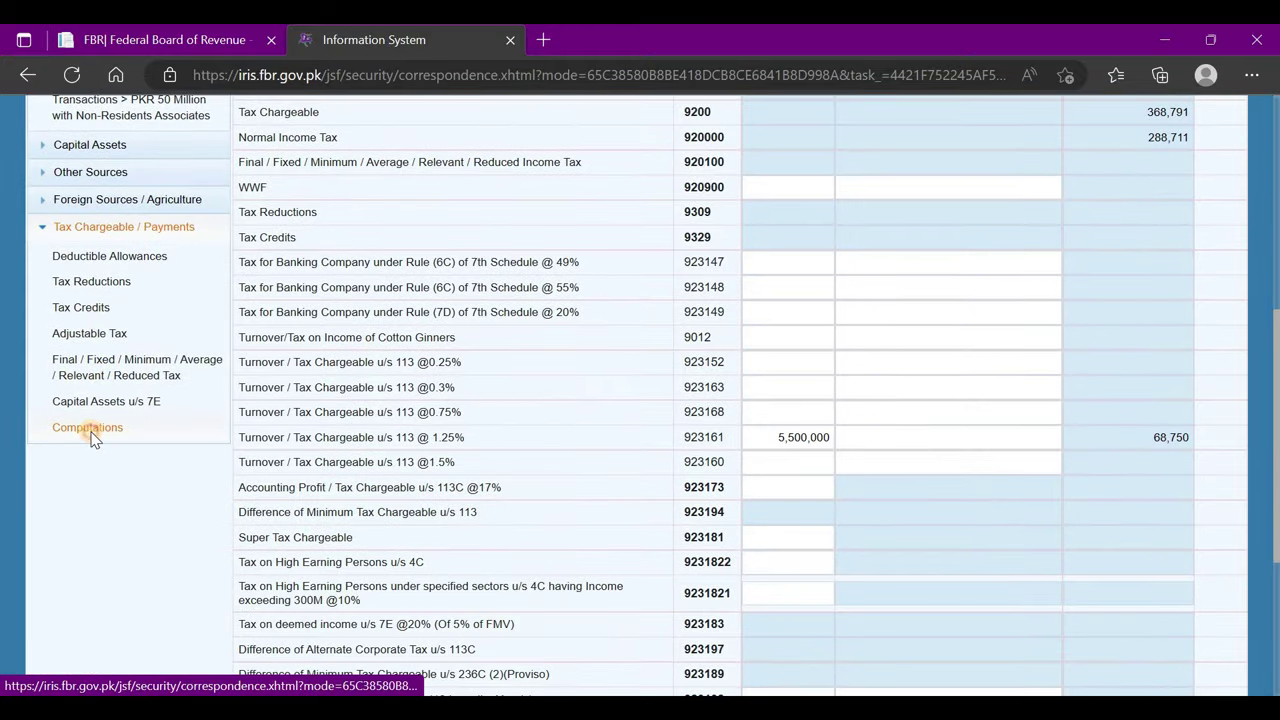
# Review the Computations section of the return, examining Difference of Minimum Tax Chargeable, code 923201
pyautogui.click(88, 428)
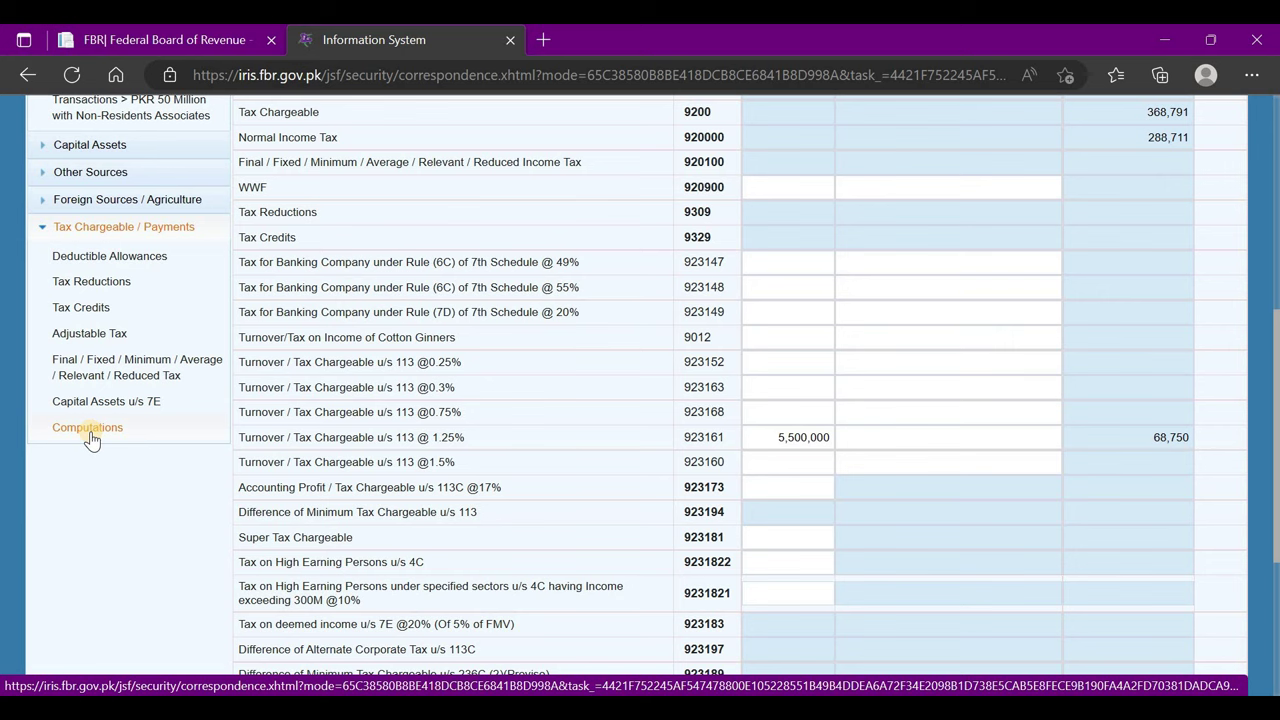
pyautogui.scroll(-3, 710, 437)
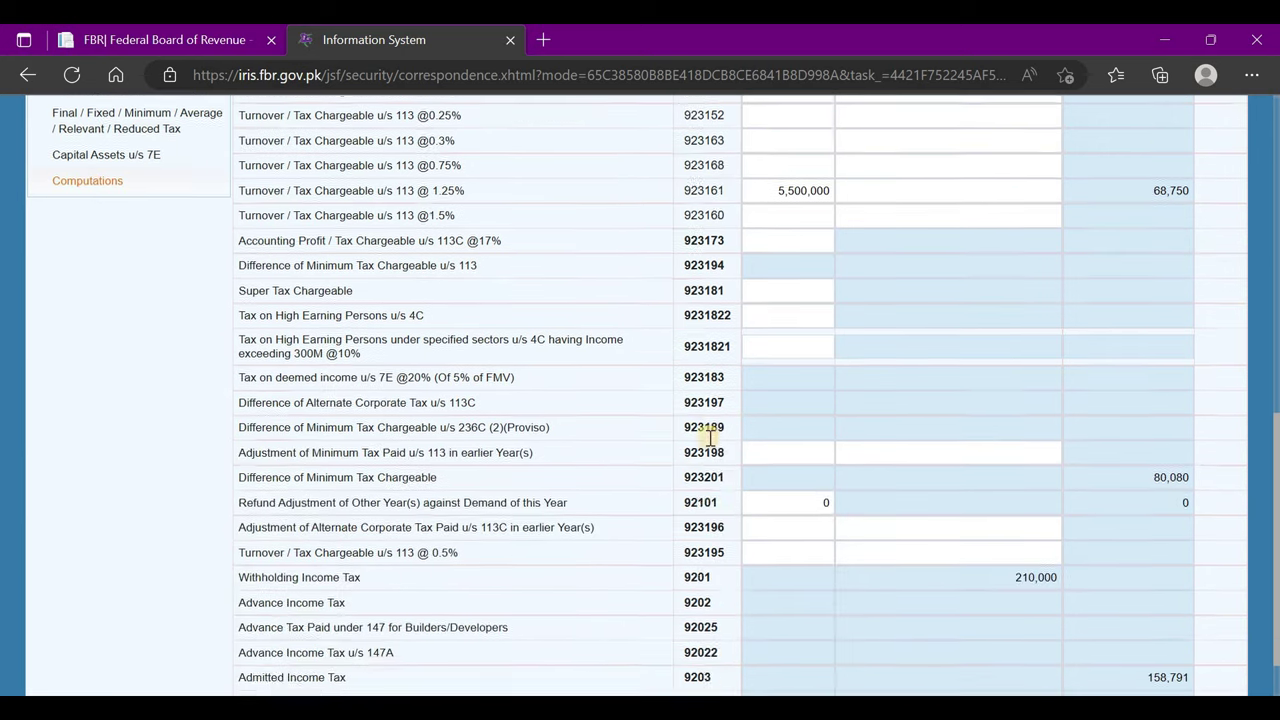
pyautogui.scroll(3, 710, 437)
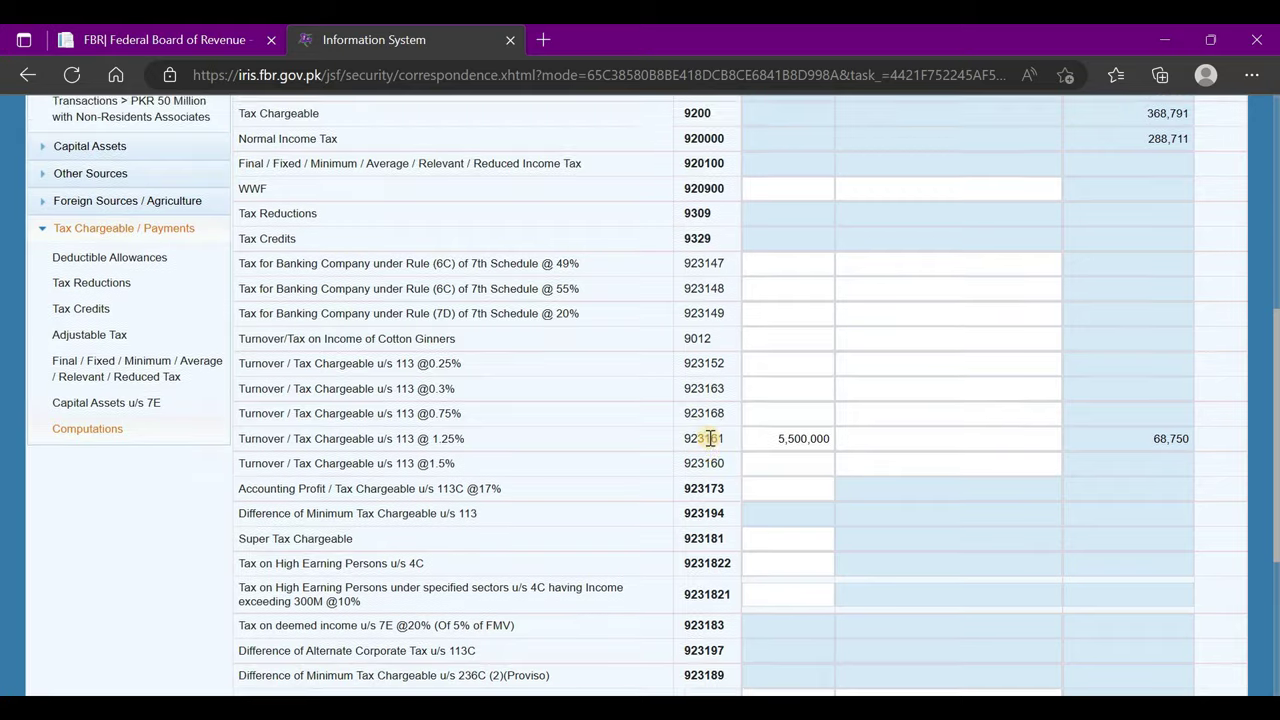
pyautogui.scroll(-3, 710, 437)
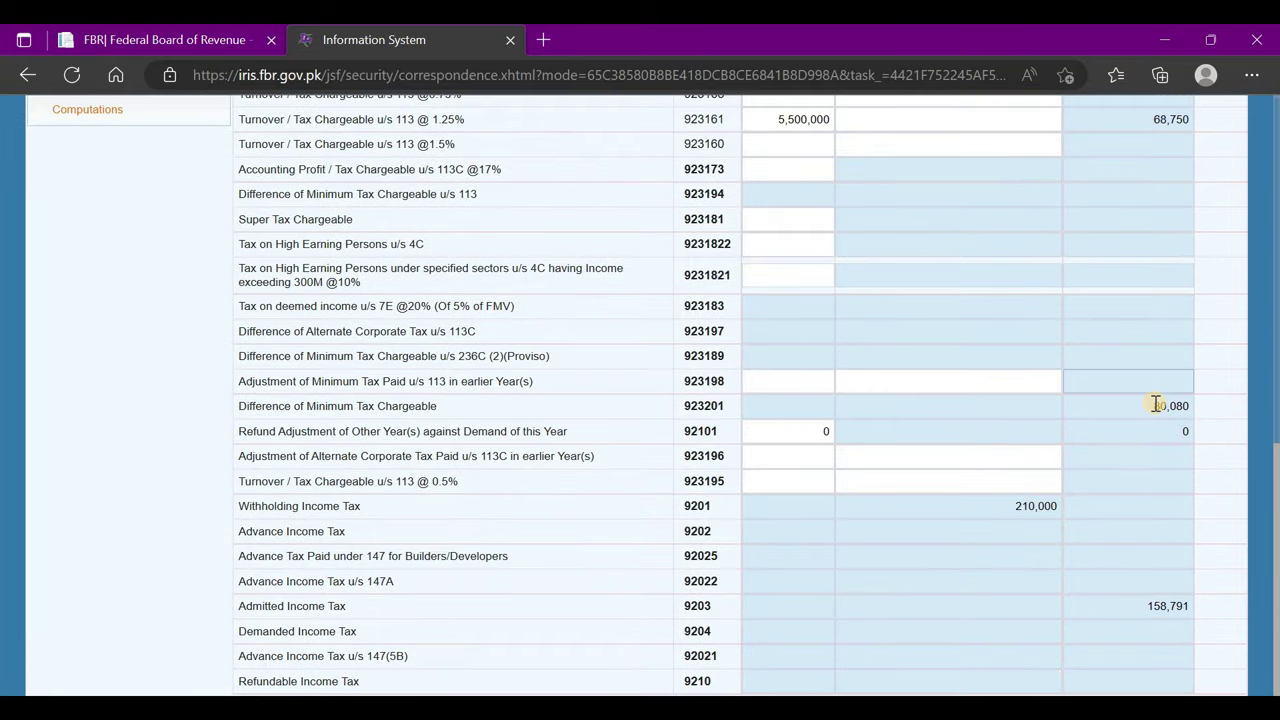
pyautogui.doubleClick(1189, 404)
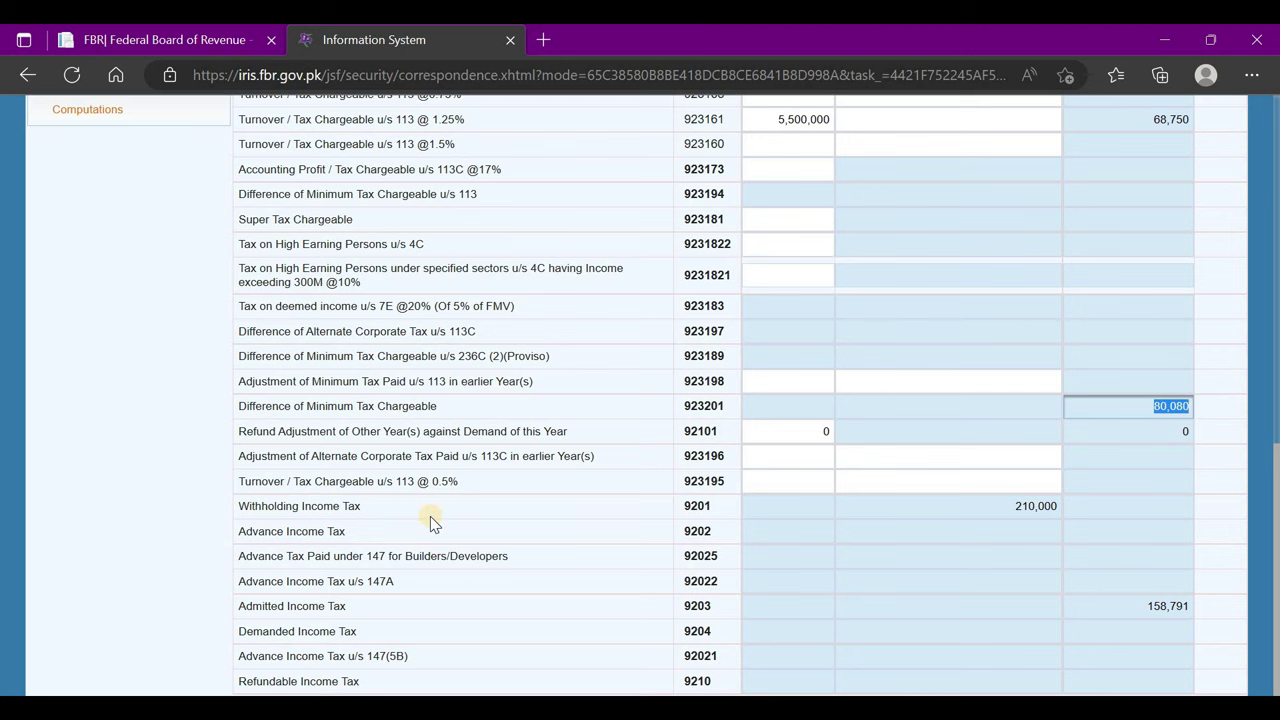
pyautogui.scroll(4, 432, 522)
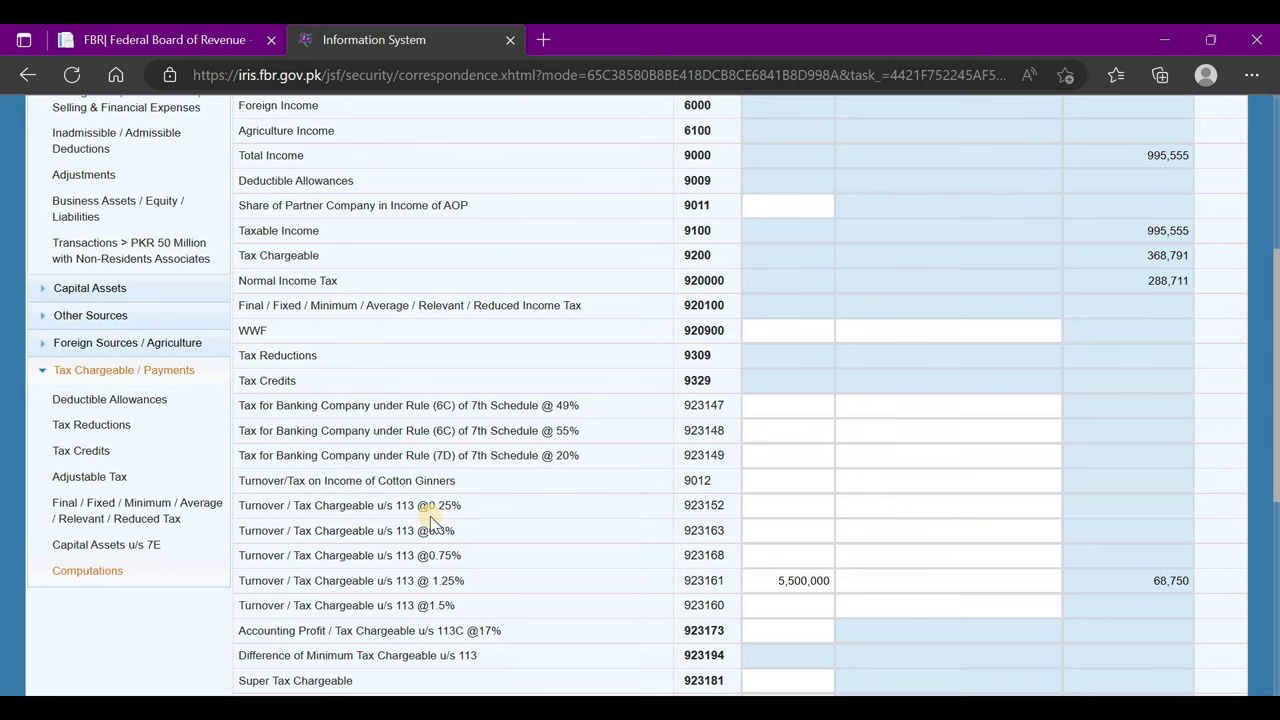
# Enter a tax credit of 80,080 for BF Tax Credit for Non-Equity Investment u/s 65B, code 93162, and recalculate the return
pyautogui.click(103, 447)
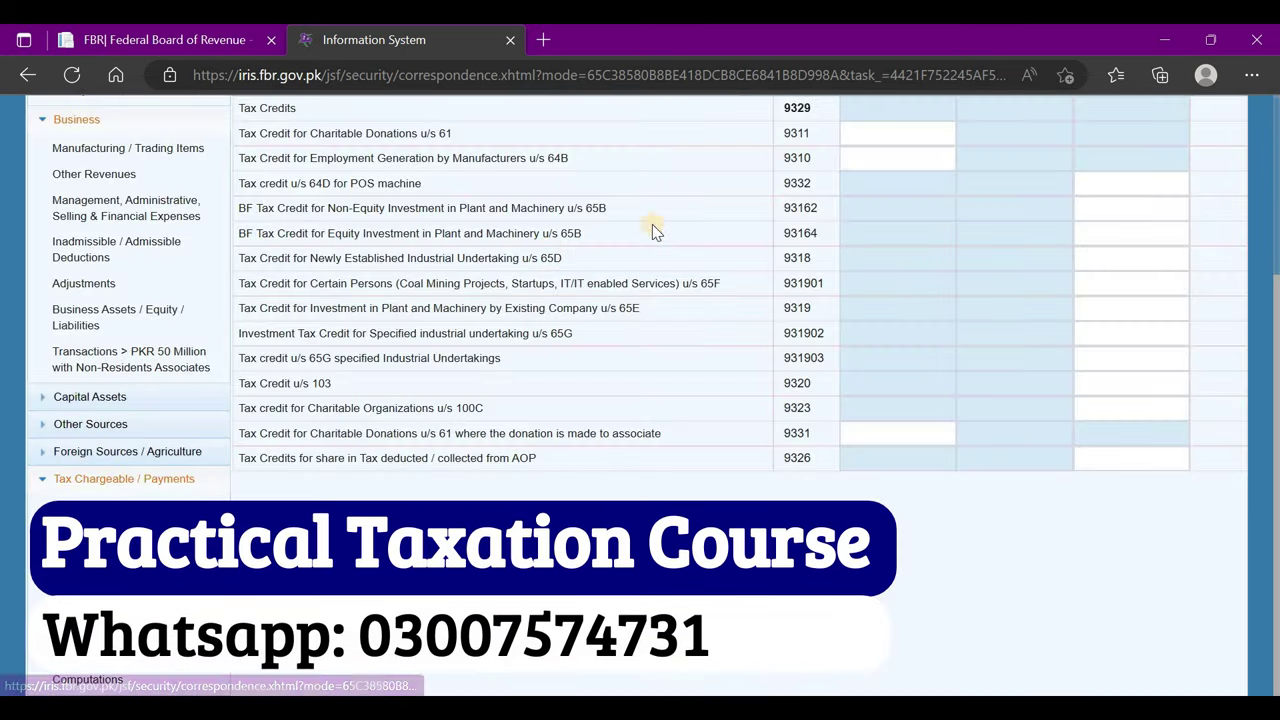
pyautogui.click(1102, 208)
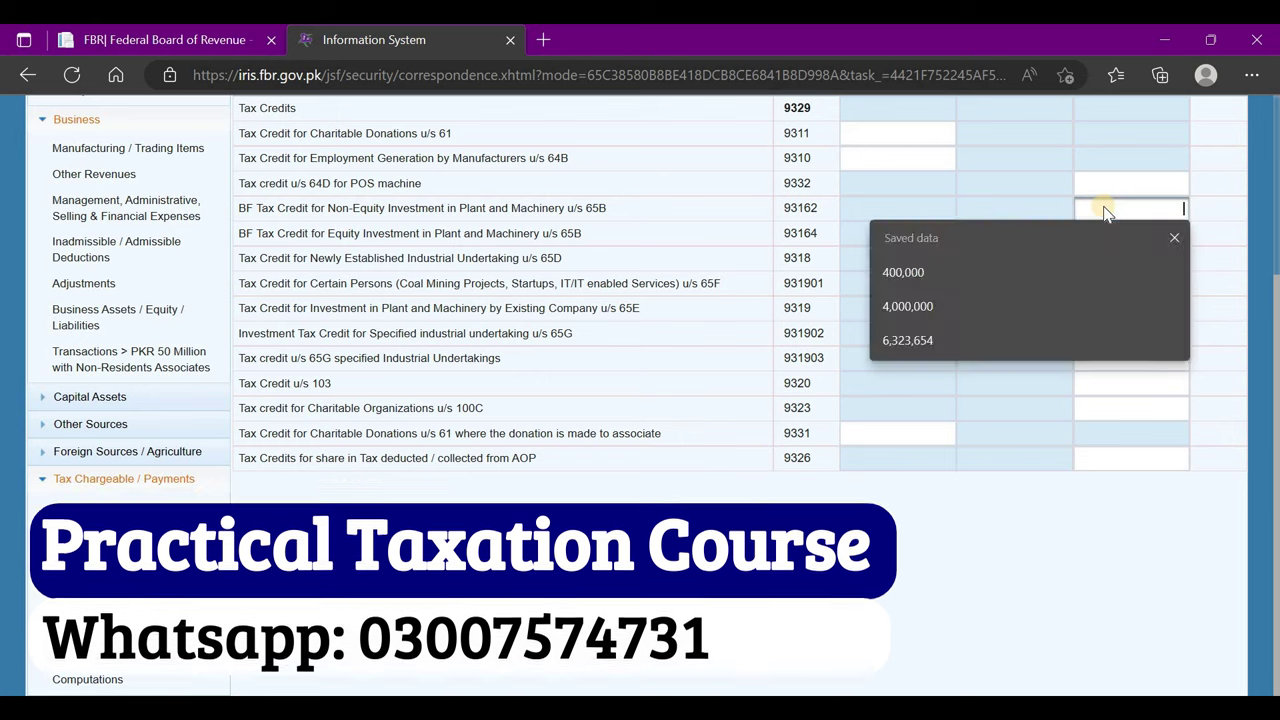
pyautogui.write('80080')
pyautogui.scroll(2, 1103, 208)
pyautogui.click(1062, 262)
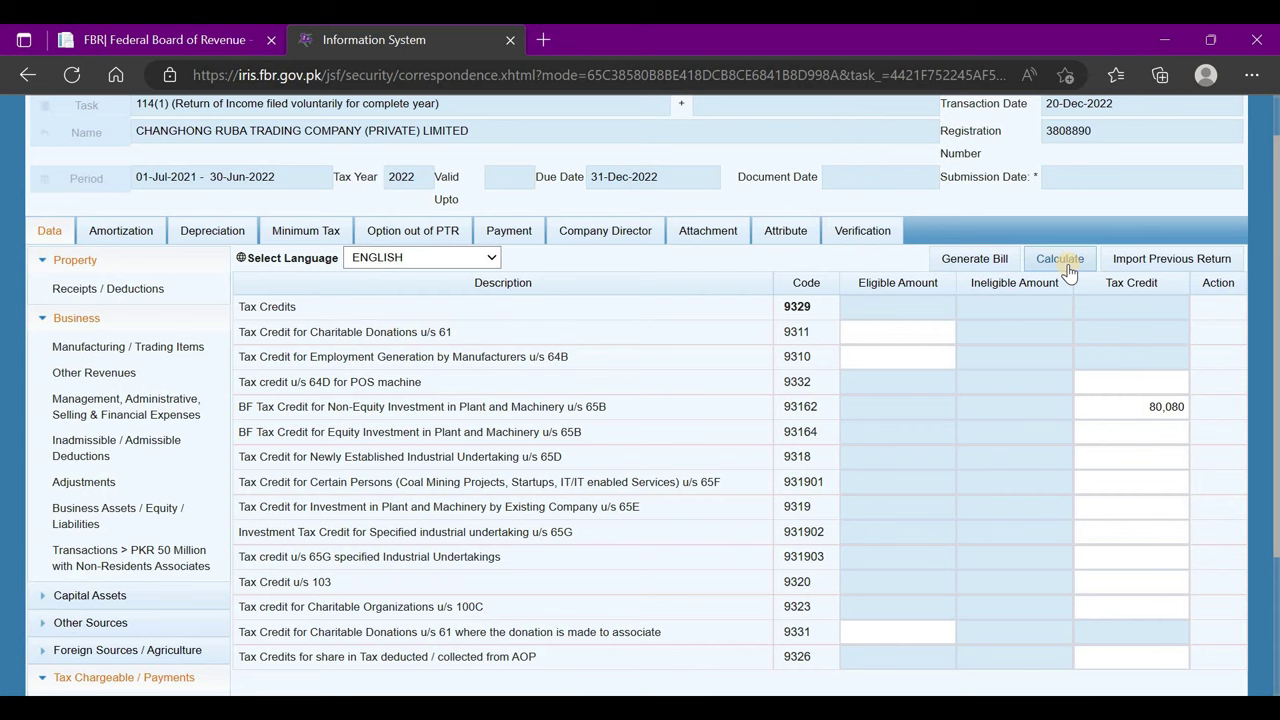
# Return to the Computations section under Tax Chargeable / Payments and check Normal Income Tax, code 920000
pyautogui.click(128, 483)
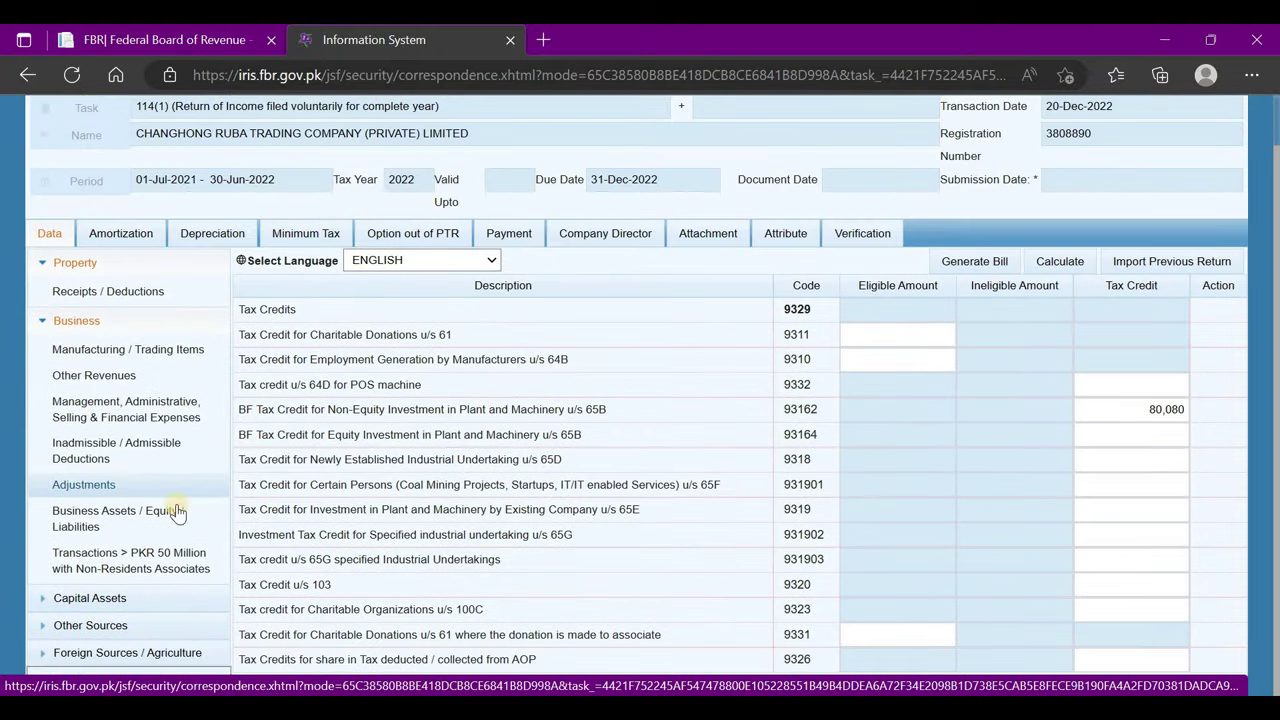
pyautogui.click(165, 553)
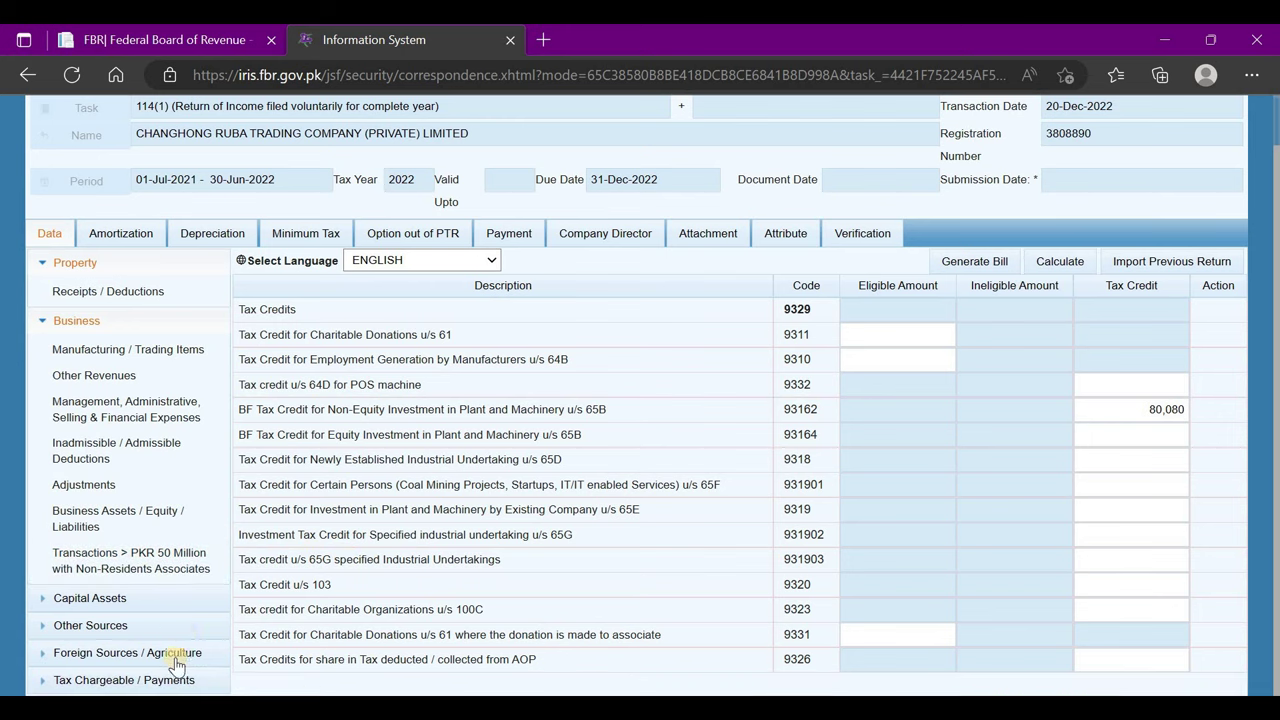
pyautogui.click(160, 684)
pyautogui.scroll(-2, 158, 680)
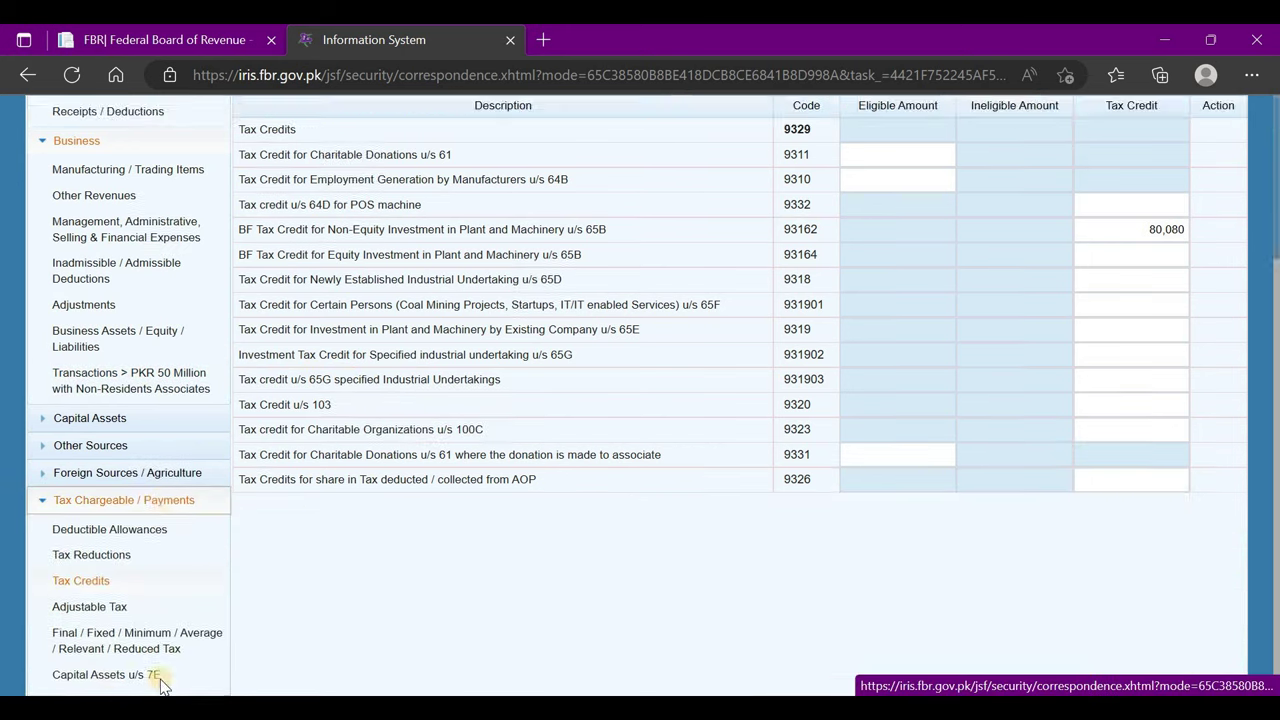
pyautogui.click(96, 680)
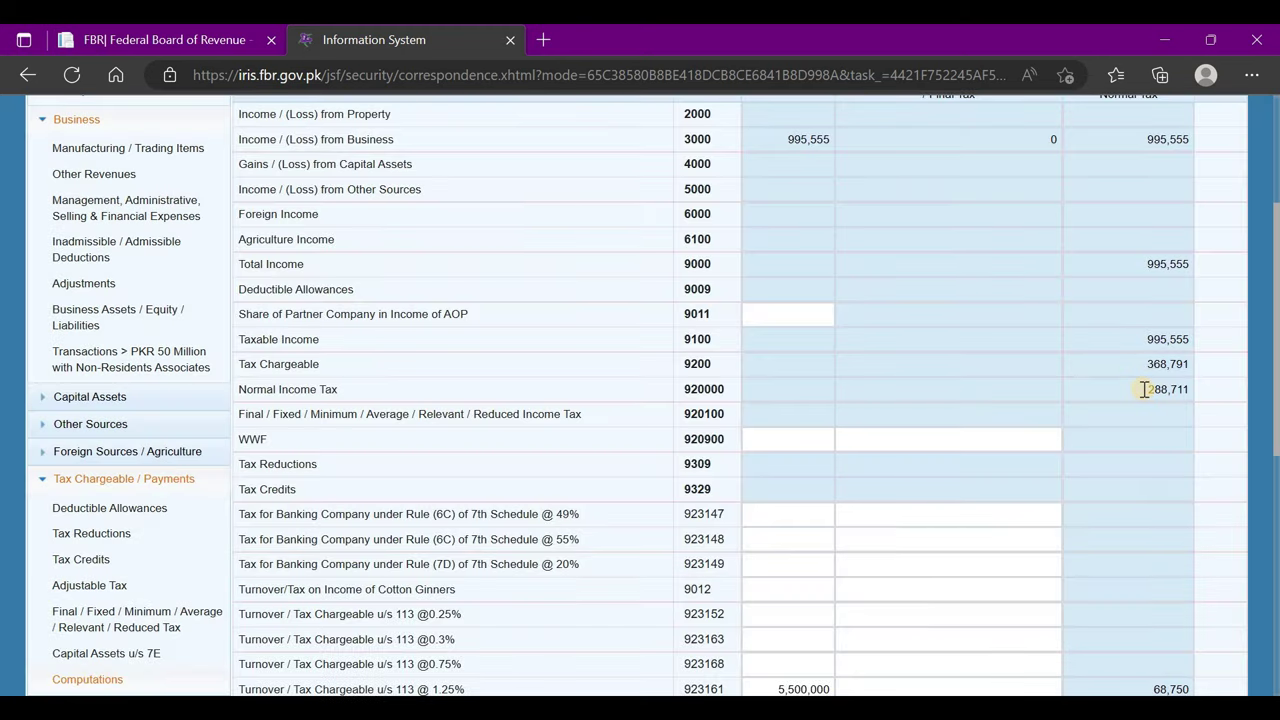
pyautogui.moveTo(1144, 389); pyautogui.dragTo(1190, 389)
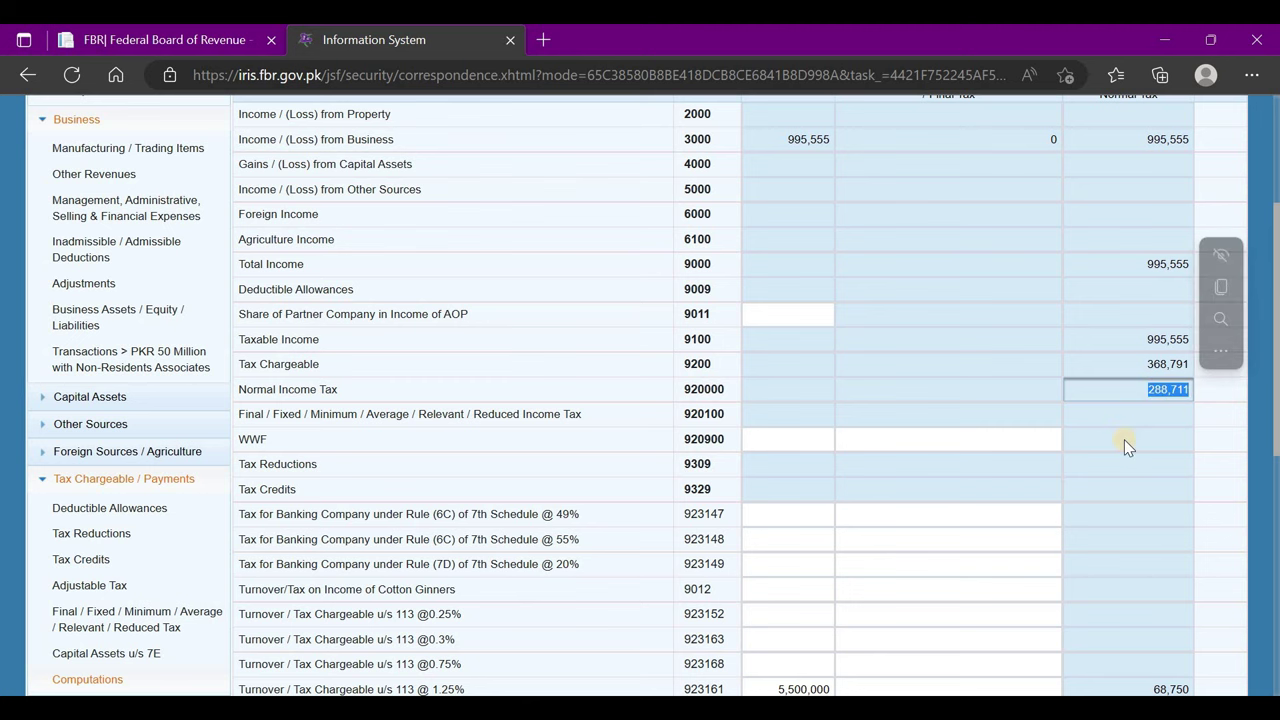
# Recalculate the return in Computations and compare Tax Chargeable, code 9200, with the Excel tax computation
pyautogui.scroll(-1, 1044, 436)
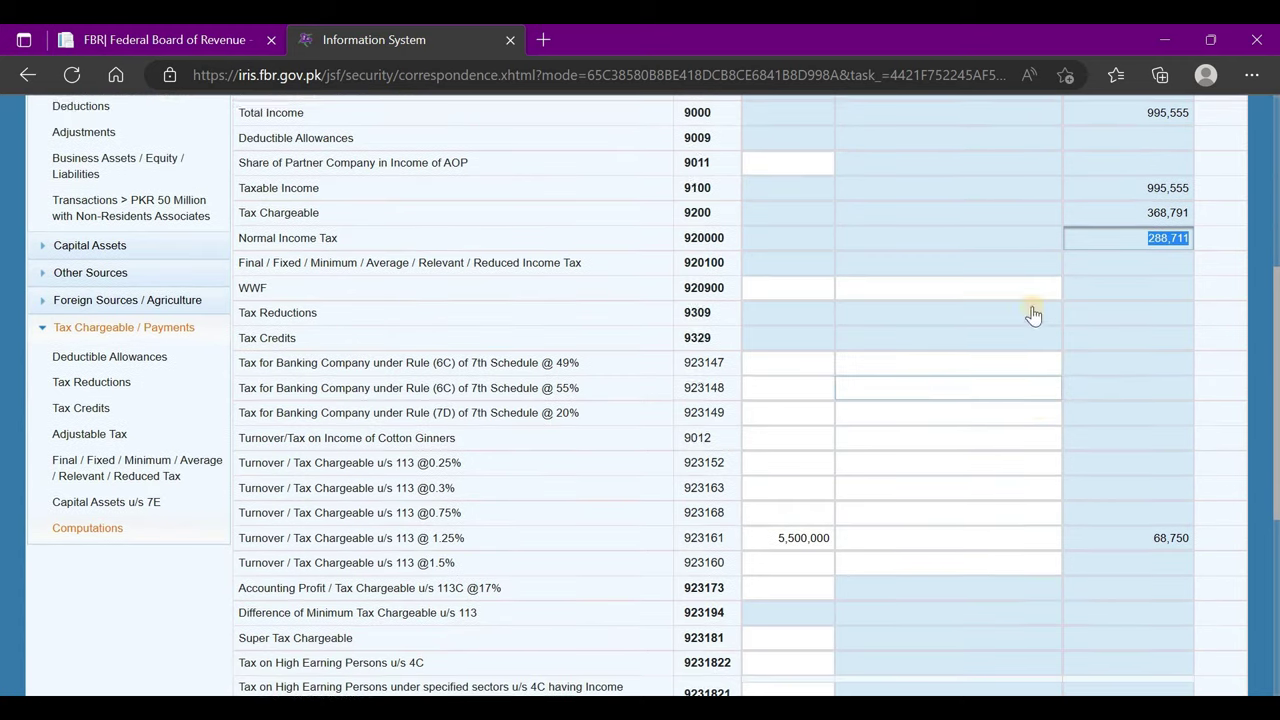
pyautogui.scroll(3, 1031, 314)
pyautogui.click(1044, 316)
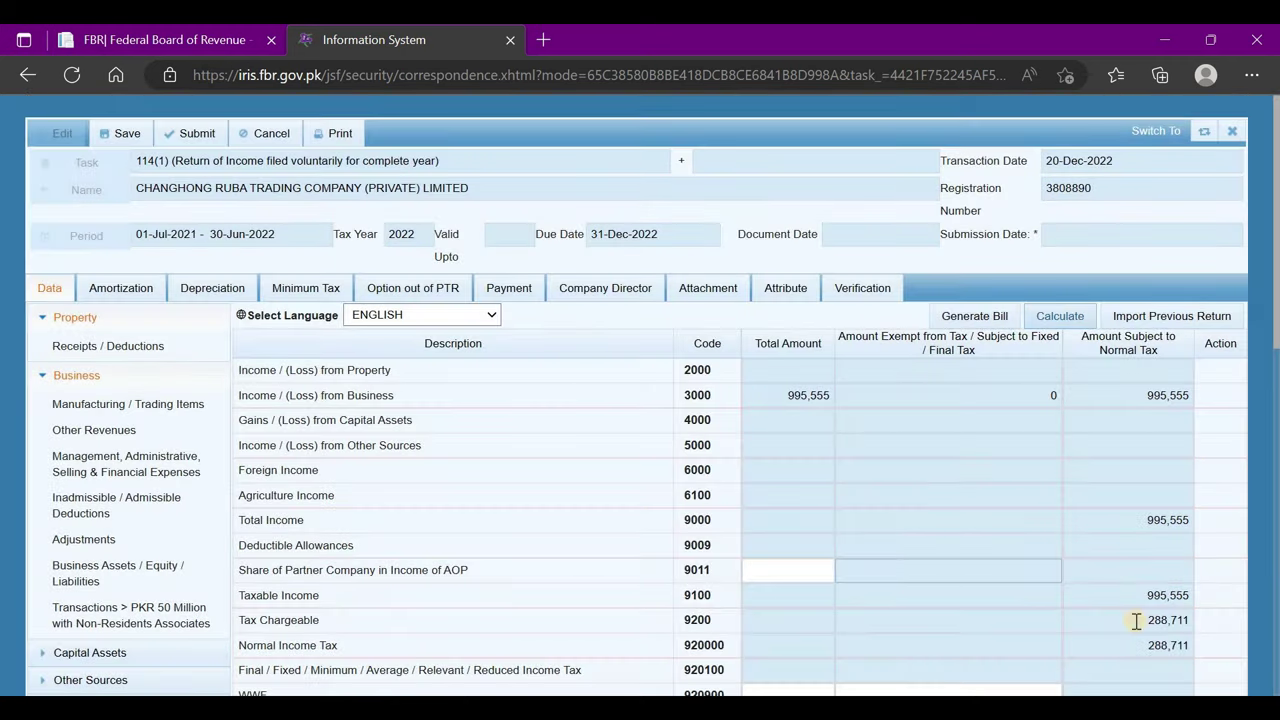
pyautogui.click(1147, 621)
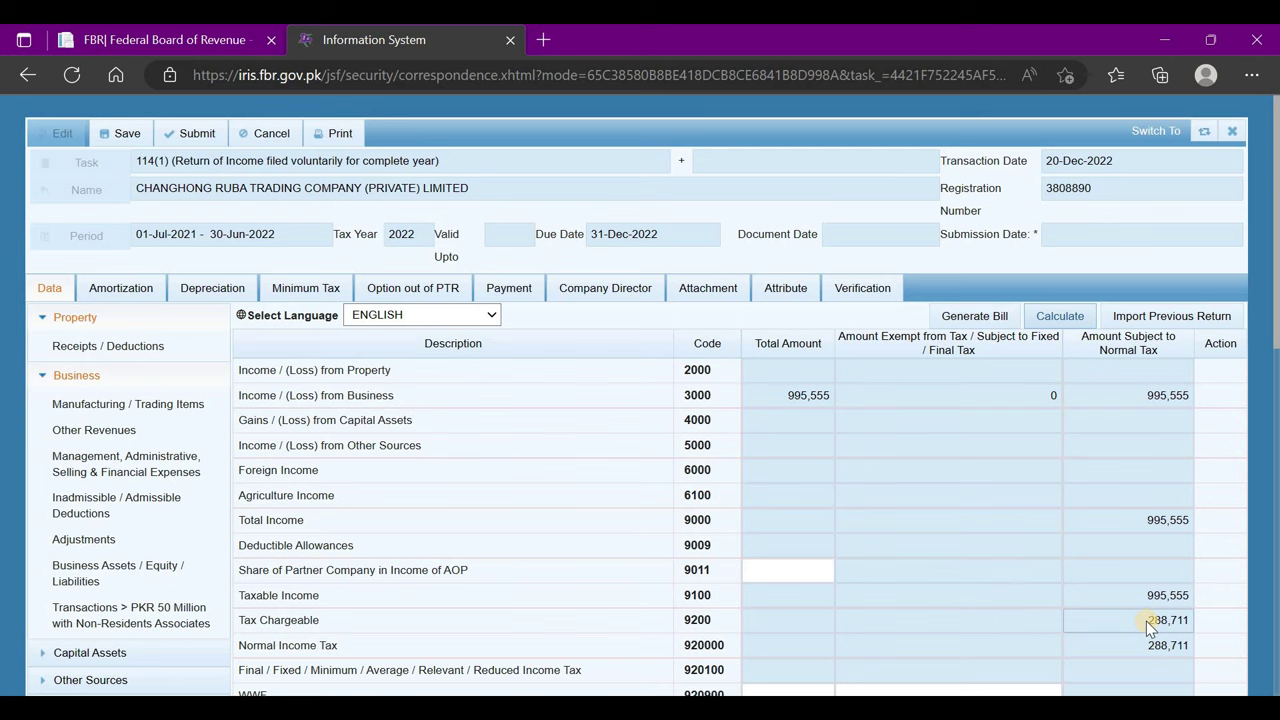
pyautogui.hotkey('alt', 'Tab')
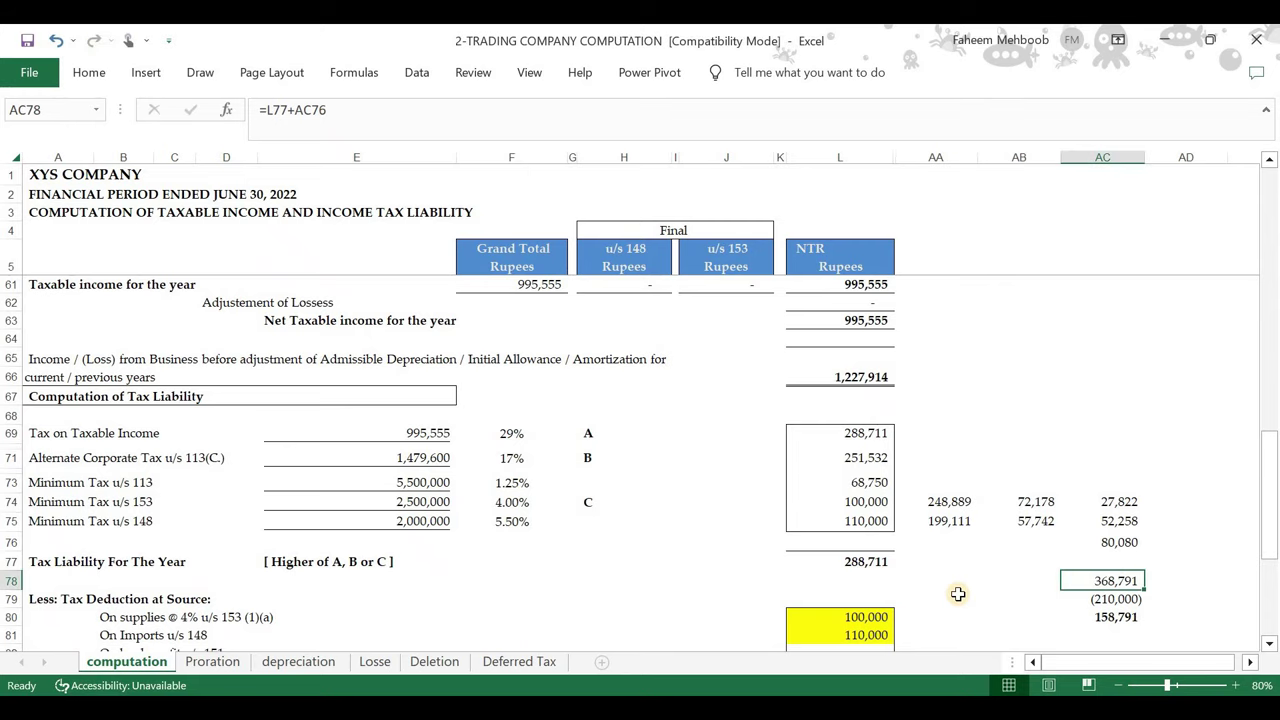